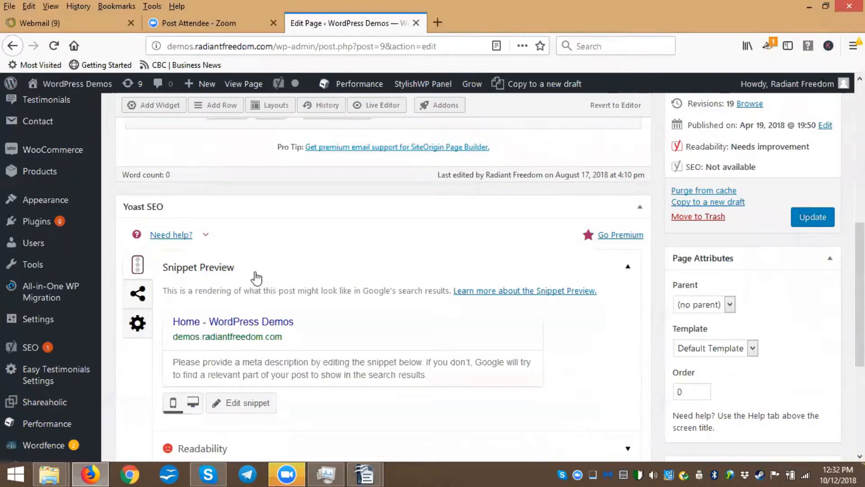
Insert a new single-column row into the page builder layout of the Home page
scroll(256, 279, down, 1)
scroll(402, 301, down, 3)
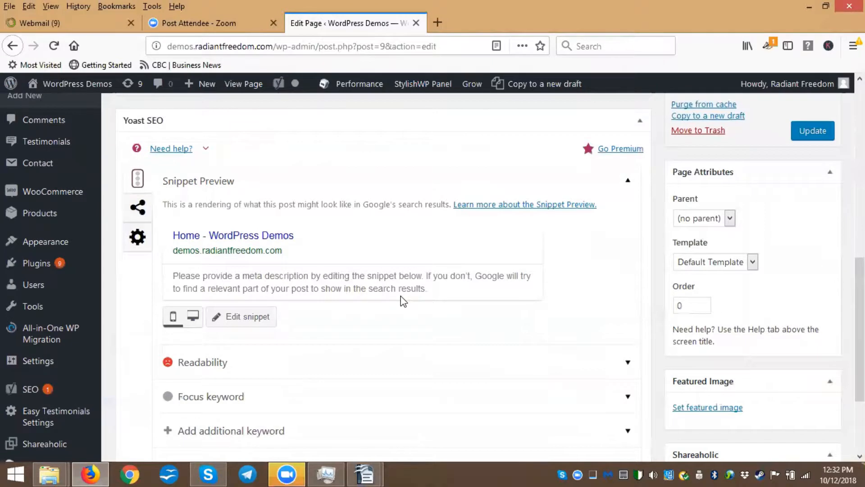
scroll(381, 302, down, 3)
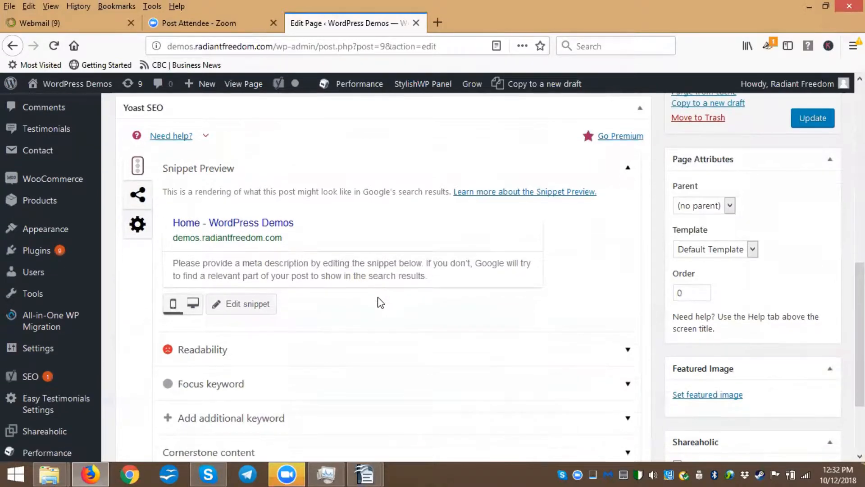
scroll(364, 349, down, 1)
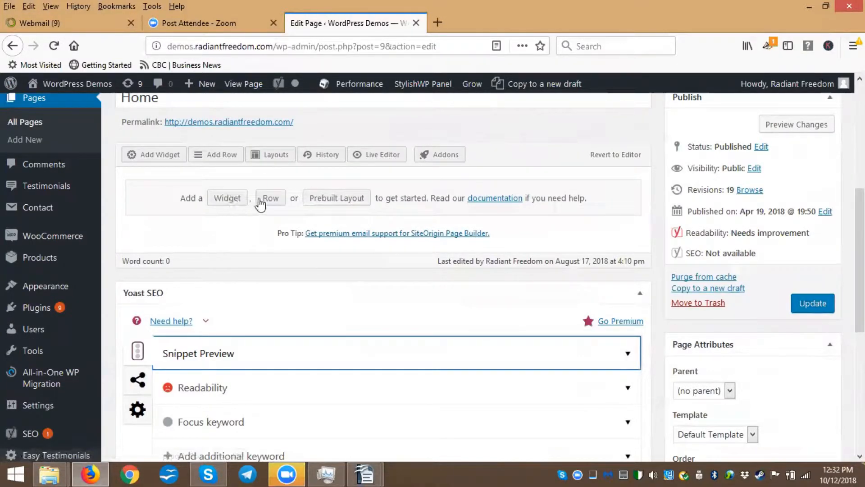
click(271, 202)
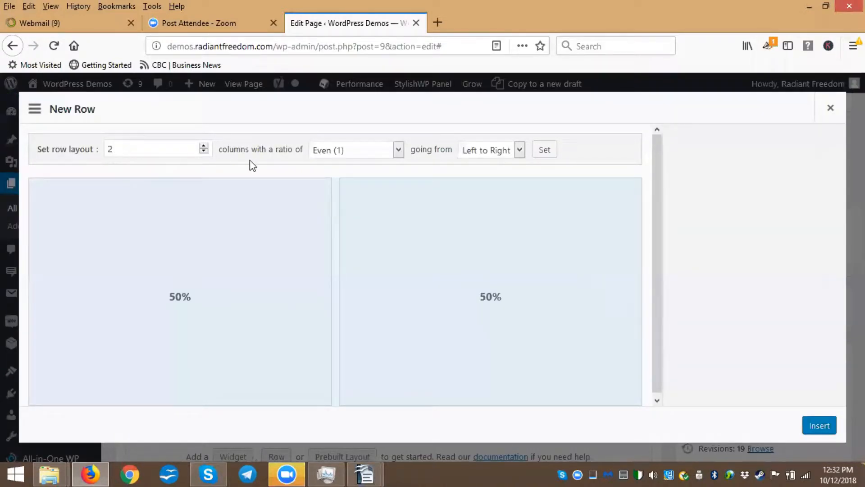
click(203, 152)
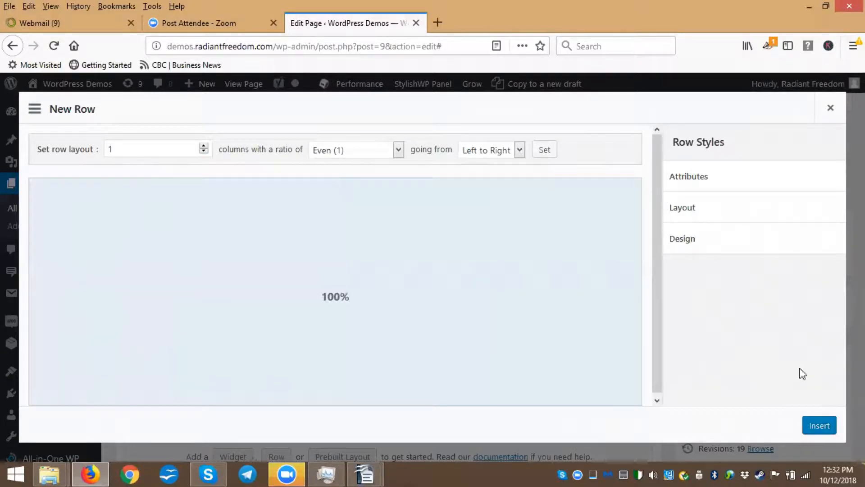
click(818, 427)
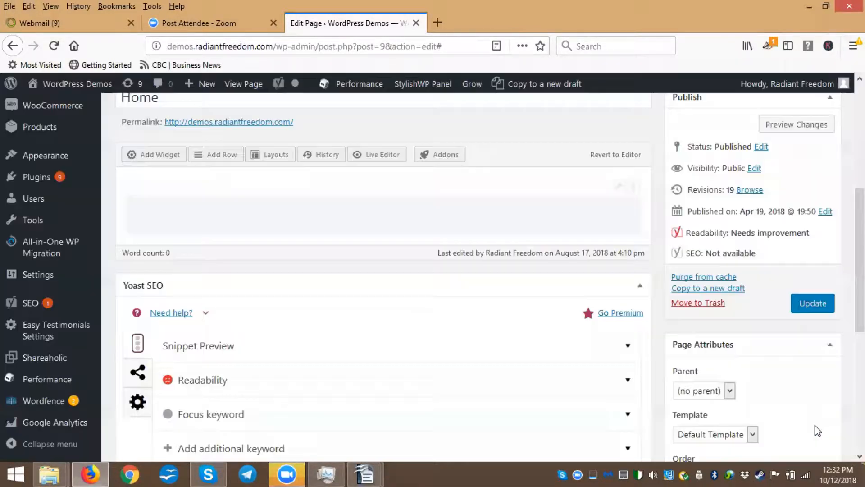
Close the Topic Research document window and bring up the 2018 What Moving Companies document
click(427, 218)
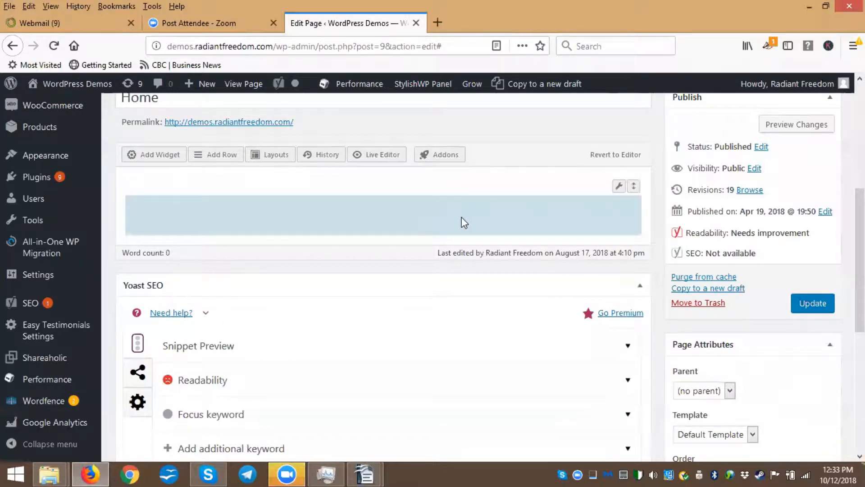
click(364, 473)
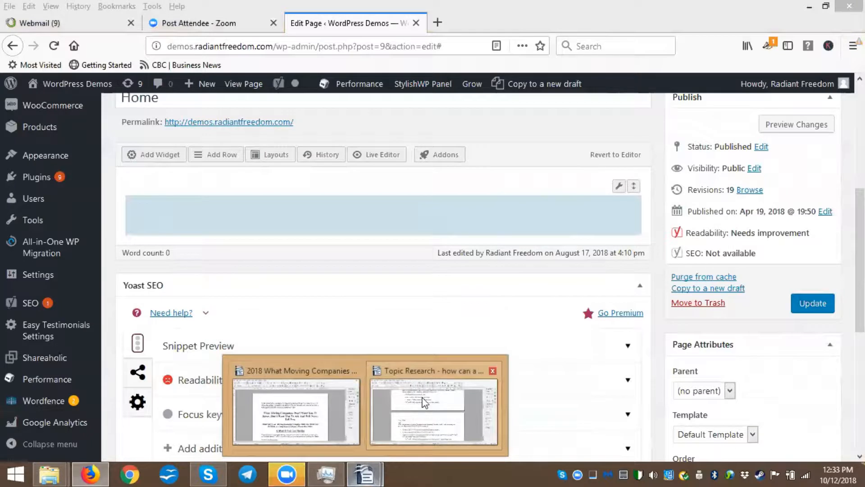
click(493, 371)
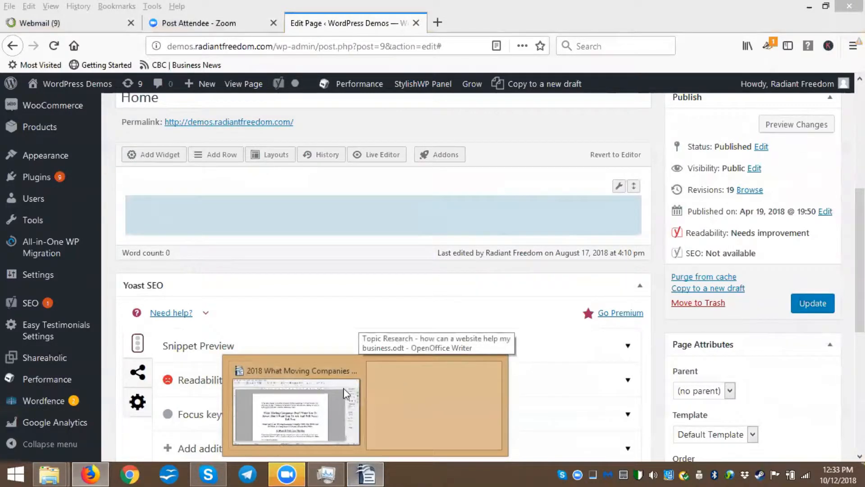
click(379, 383)
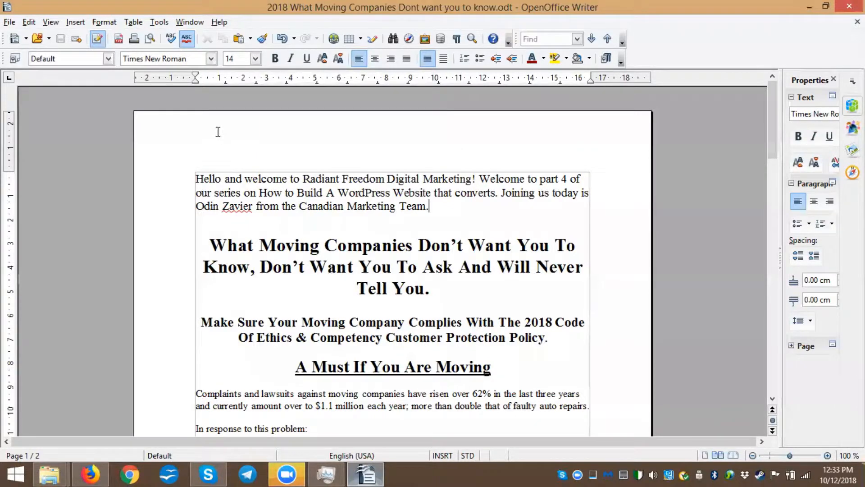
Select the last line of the document's main headline
scroll(218, 131, down, 5)
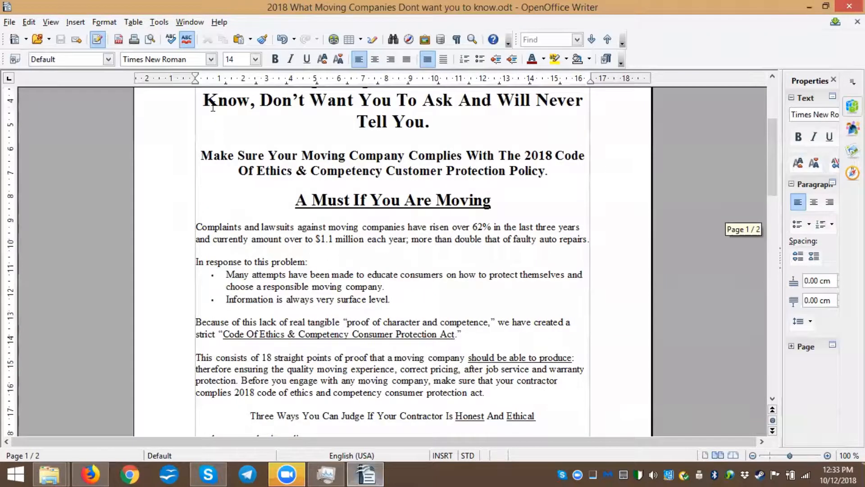
triple_click(476, 126)
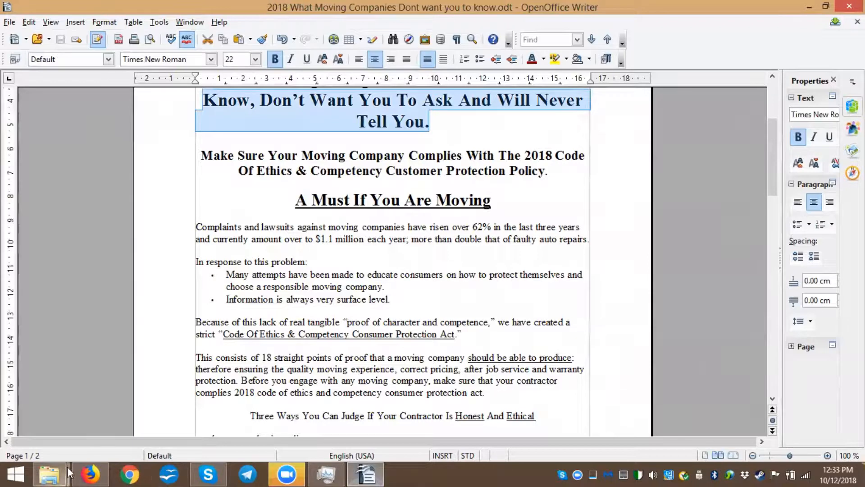
Open the live site's home page in a new browser tab
click(90, 474)
click(437, 23)
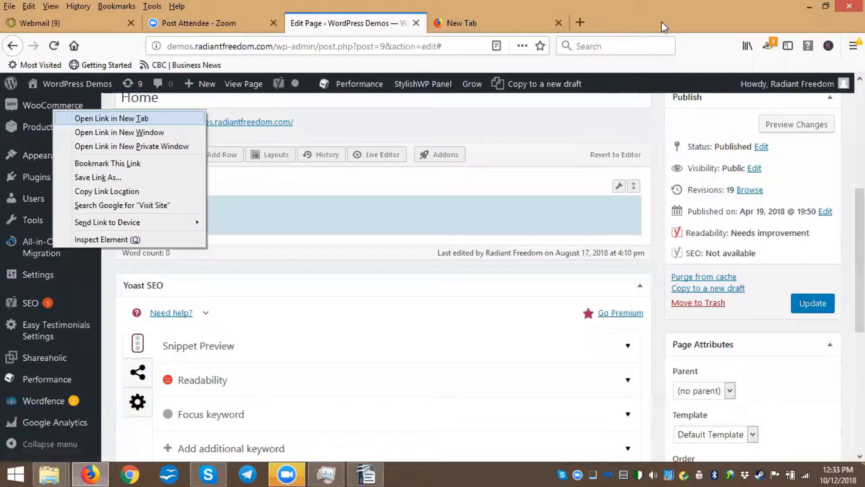
click(544, 23)
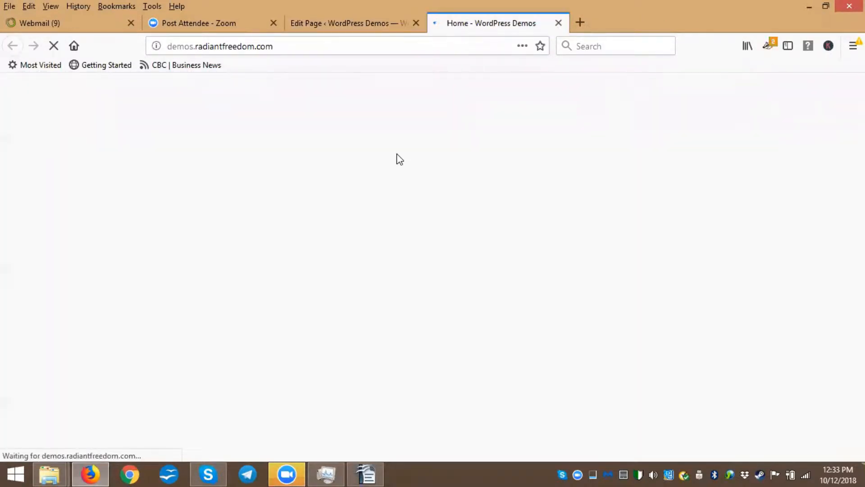
Open the Add Widget dialog and browse the WordPress, Page Builder and Widgets Bundle widget categories
click(331, 23)
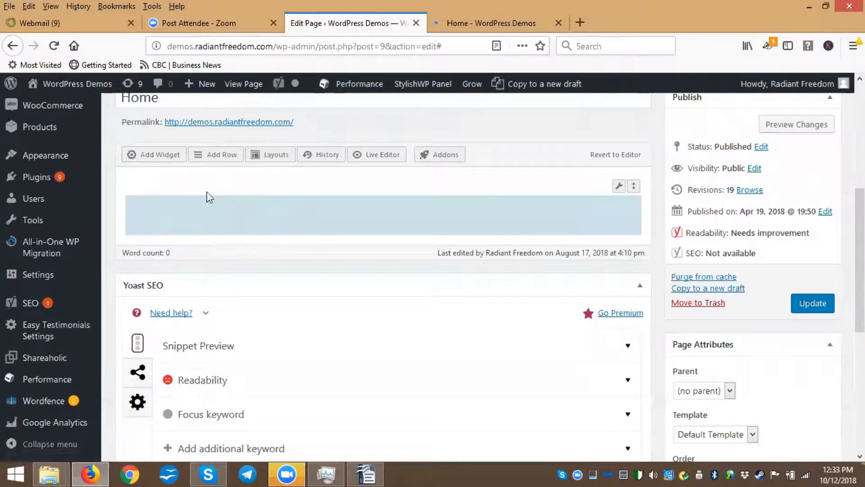
click(156, 158)
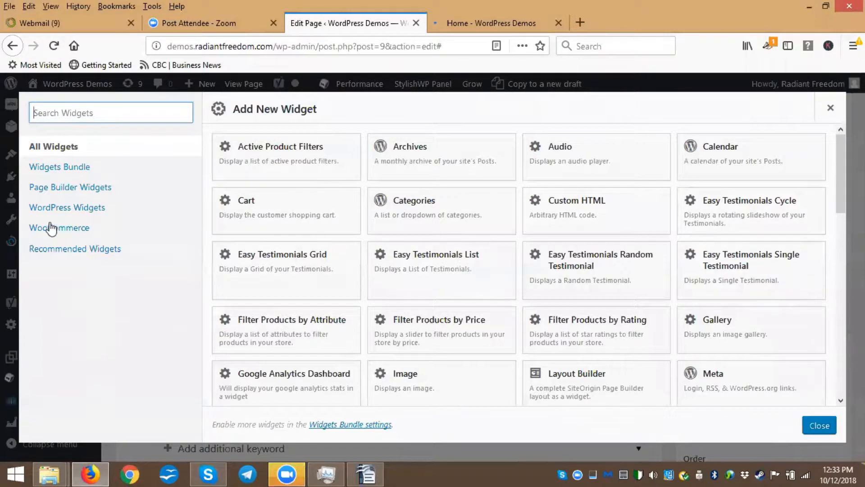
click(57, 208)
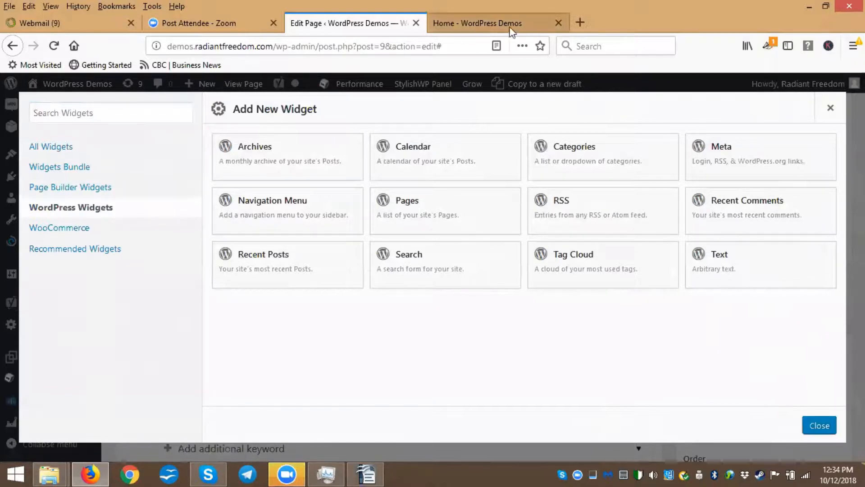
click(58, 189)
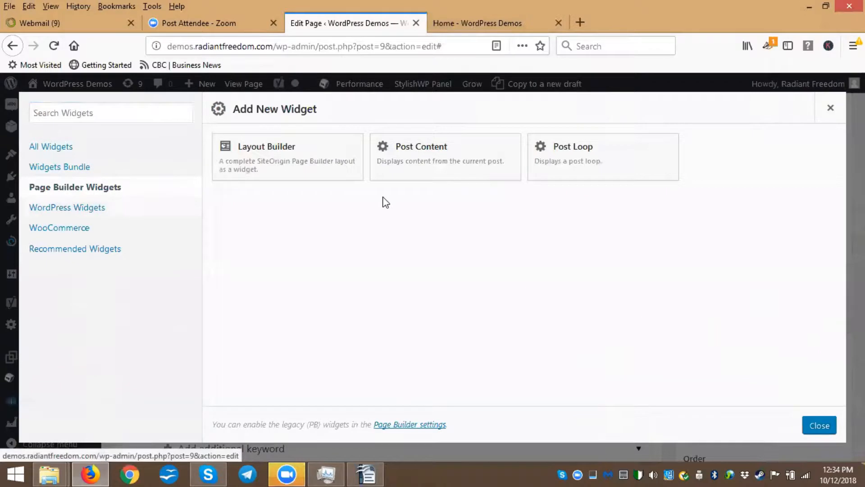
click(59, 167)
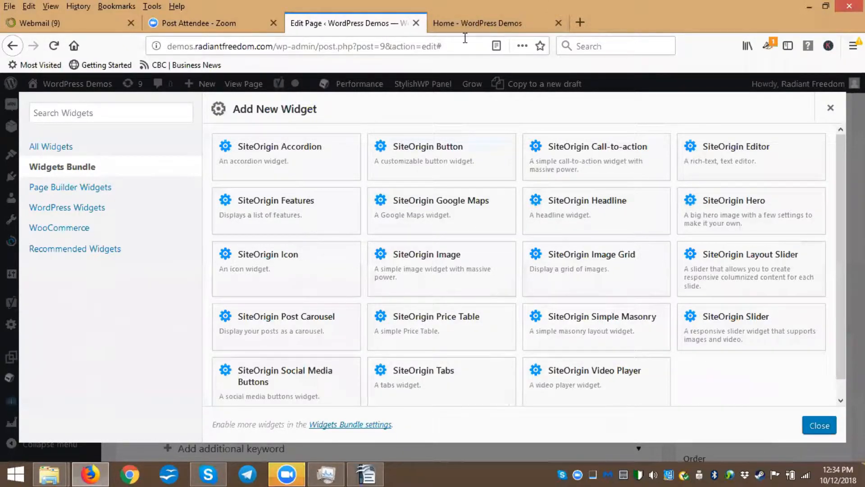
Examine the live home page's header and truck banner, then return to the page editor
click(474, 25)
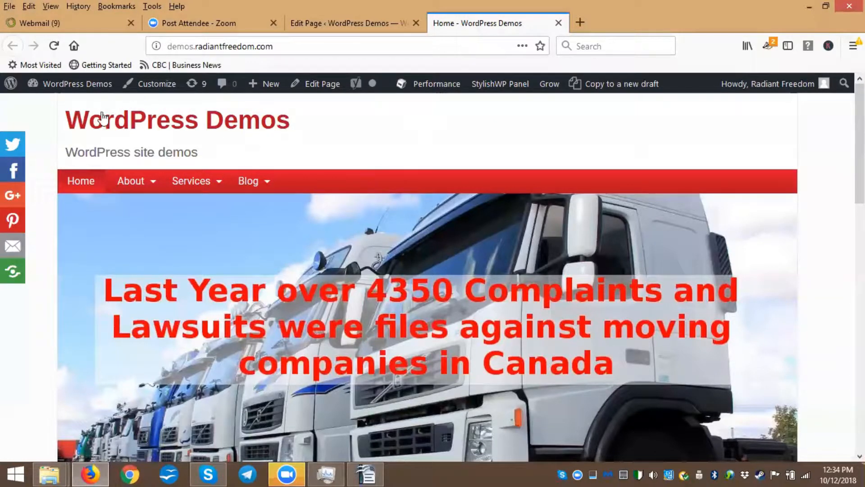
scroll(203, 169, down, 2)
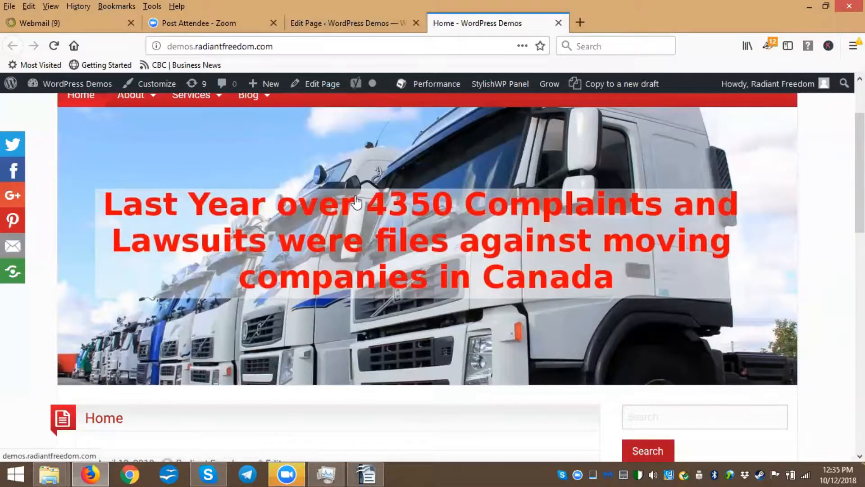
scroll(356, 202, up, 2)
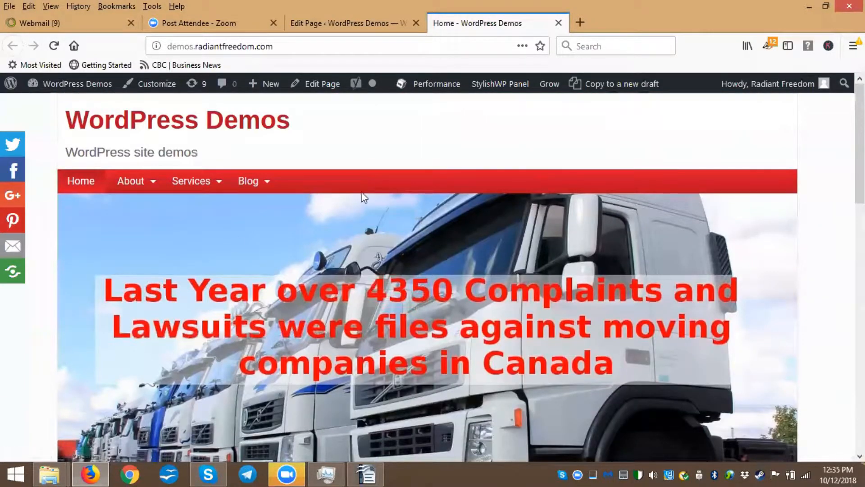
scroll(363, 202, down, 1)
scroll(397, 239, up, 1)
scroll(560, 267, down, 2)
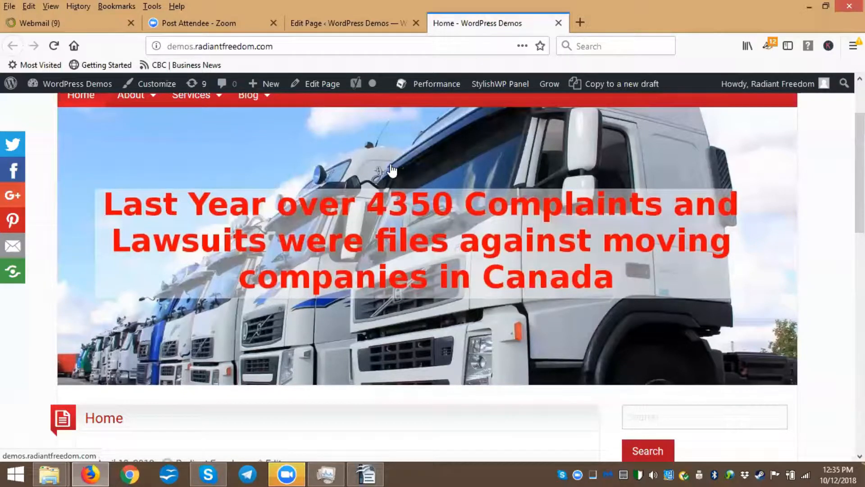
scroll(404, 186, down, 4)
scroll(396, 171, up, 2)
scroll(396, 237, up, 1)
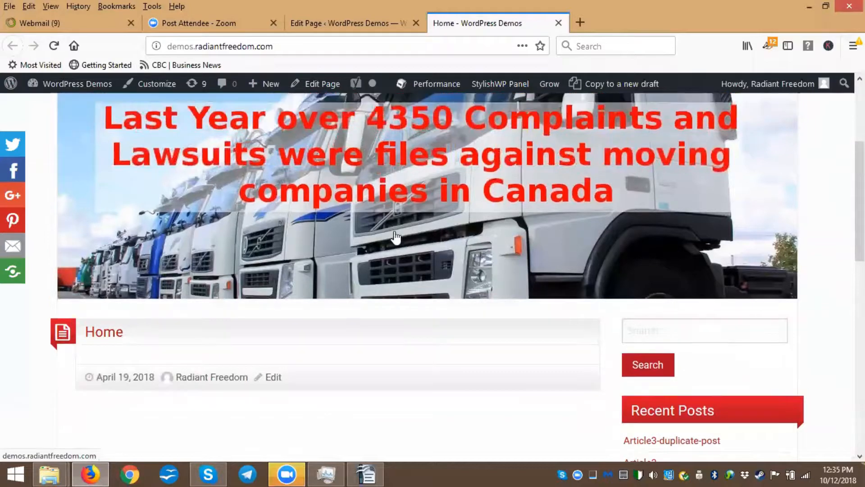
scroll(249, 267, up, 2)
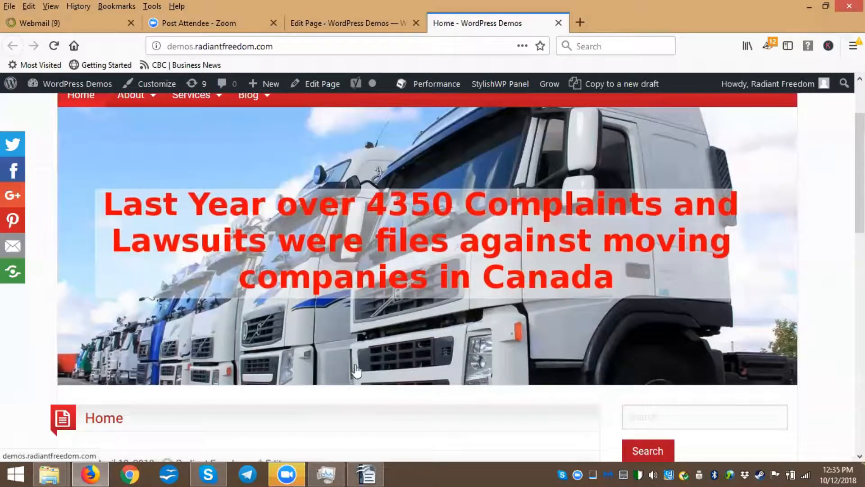
scroll(358, 248, up, 2)
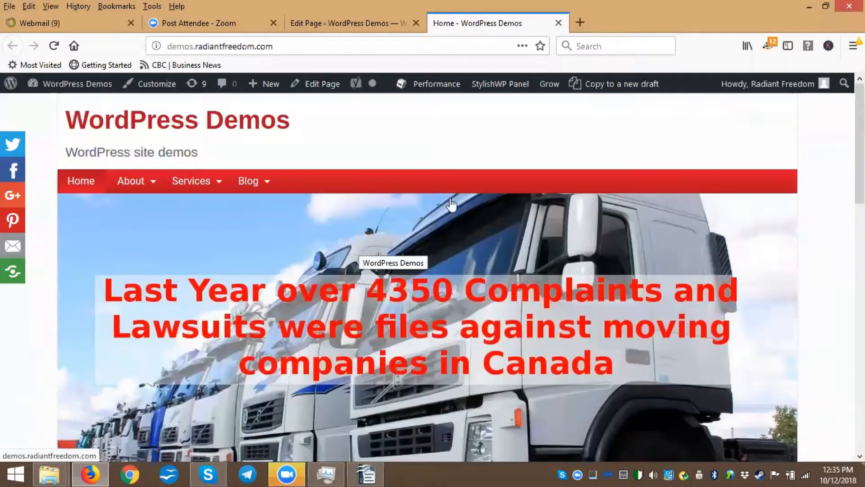
mouse_move(144, 187)
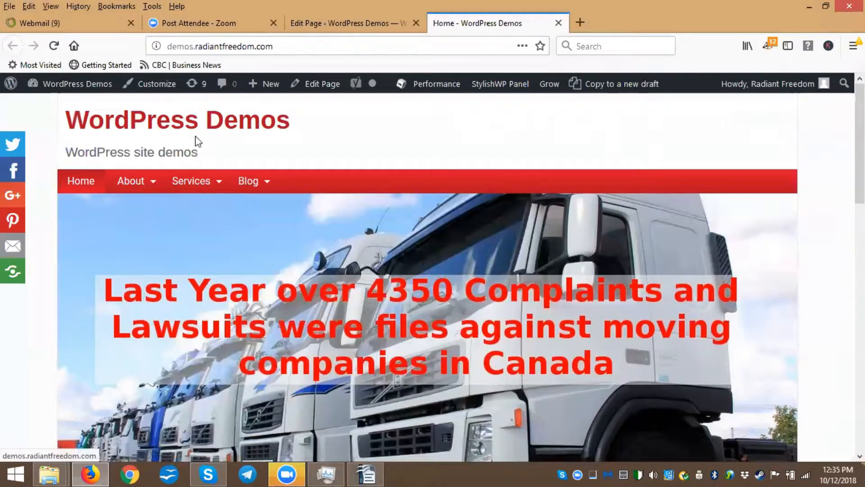
click(342, 27)
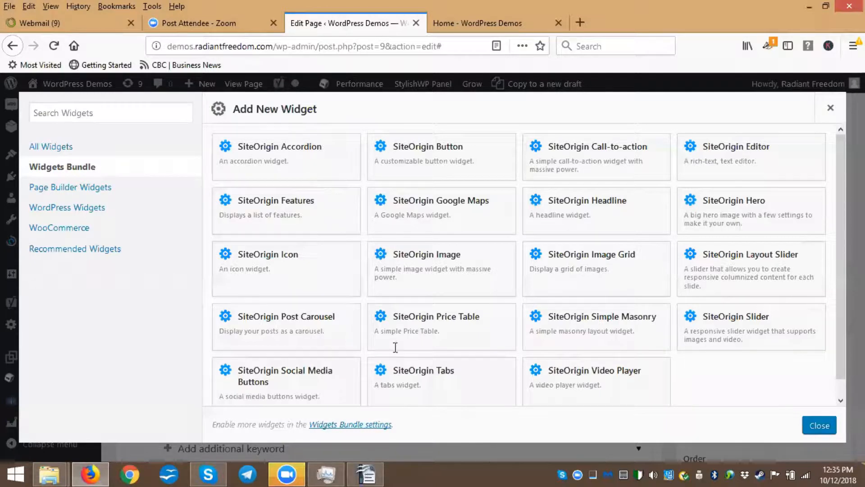
Select and copy the 'Make Sure Your Moving Company Complies…' subheading in the document
drag(202, 153, 560, 167)
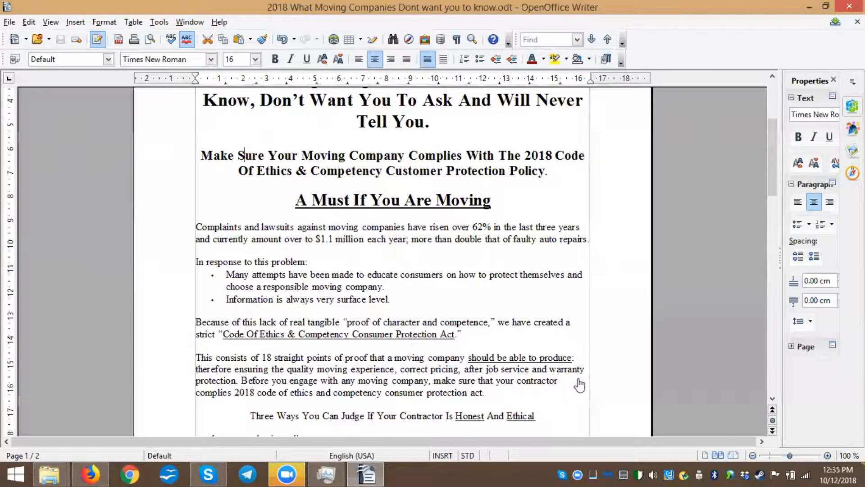
key(alt+Tab)
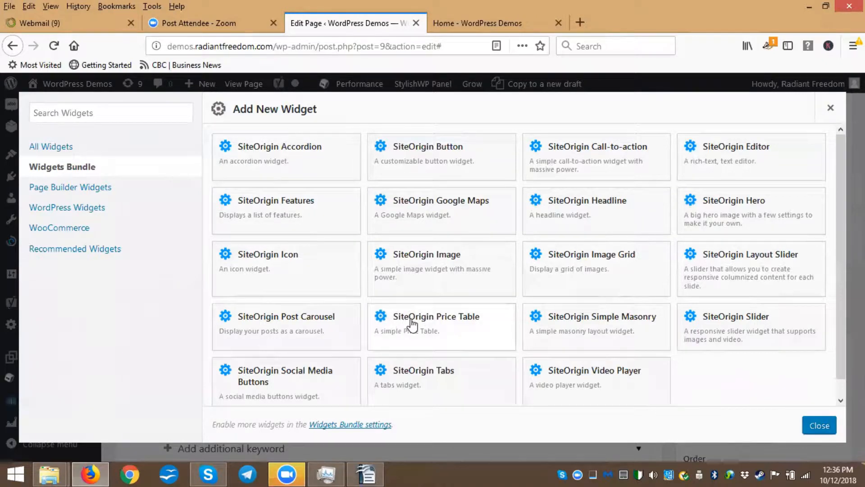
Add a SiteOrigin Headline widget to the row and paste the copied subheading into its Text field
click(587, 201)
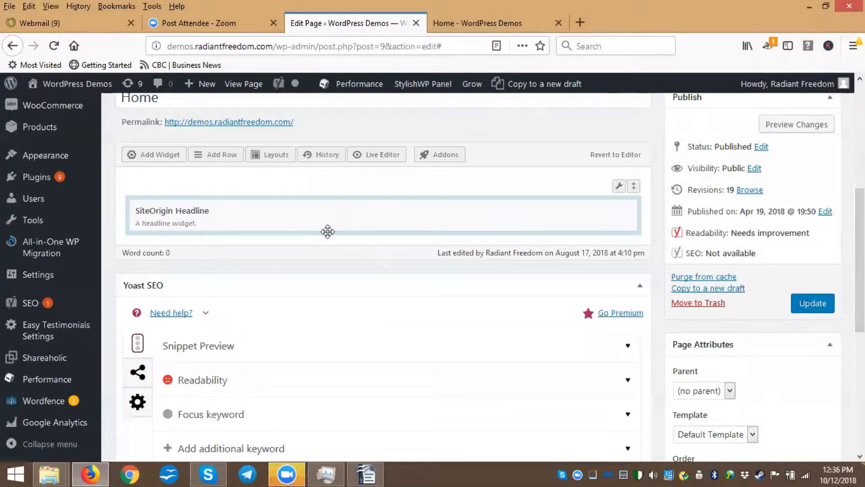
mouse_move(524, 223)
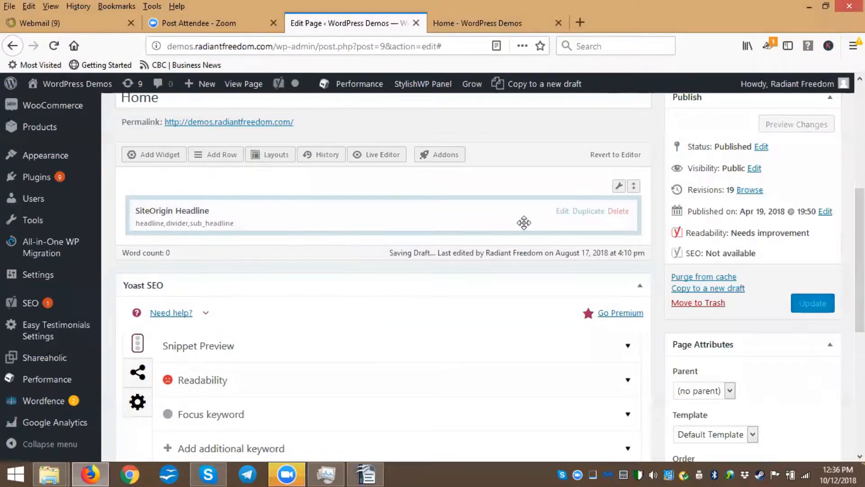
click(561, 212)
click(75, 189)
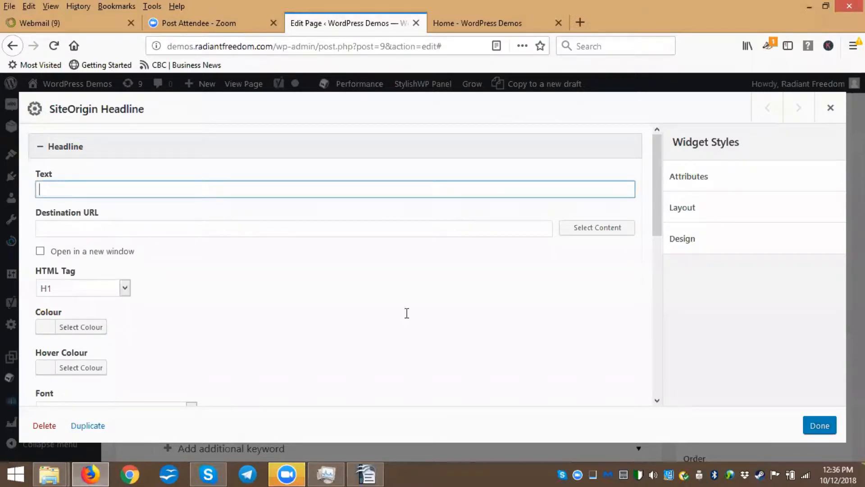
key(alt+Tab)
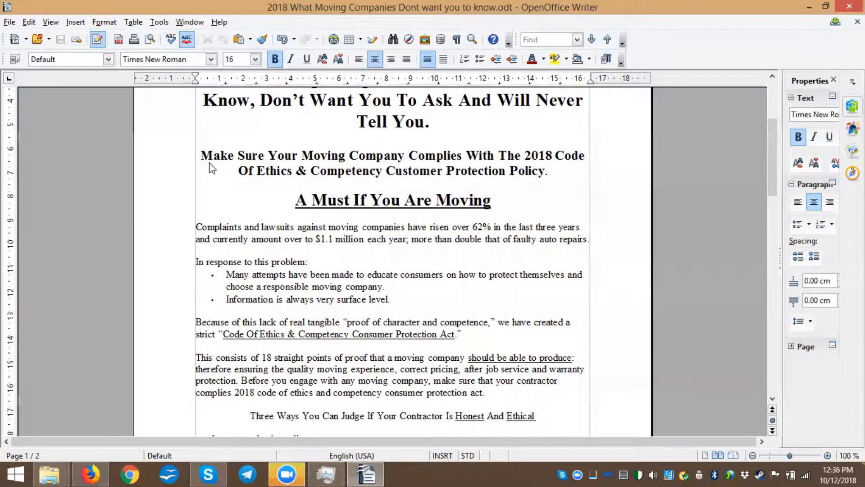
key(alt+Tab)
text(Make Sure Your Moving Company Complies With The 2018 Code Of Ethics & Competency Customer Protection Policy.)
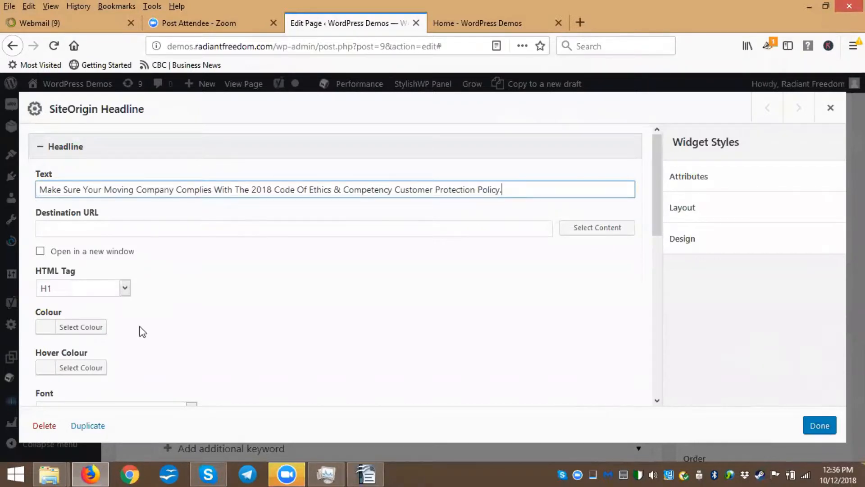
Set the headline widget's HTML tag to H2 and close the widget
click(124, 289)
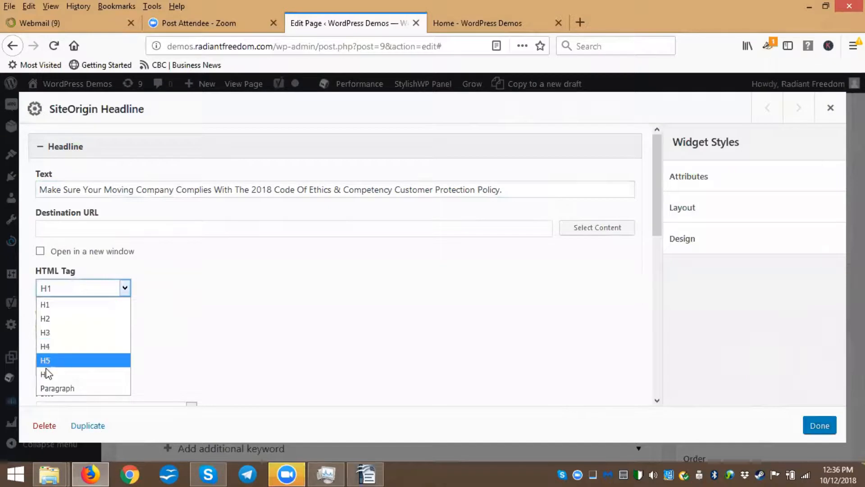
click(54, 320)
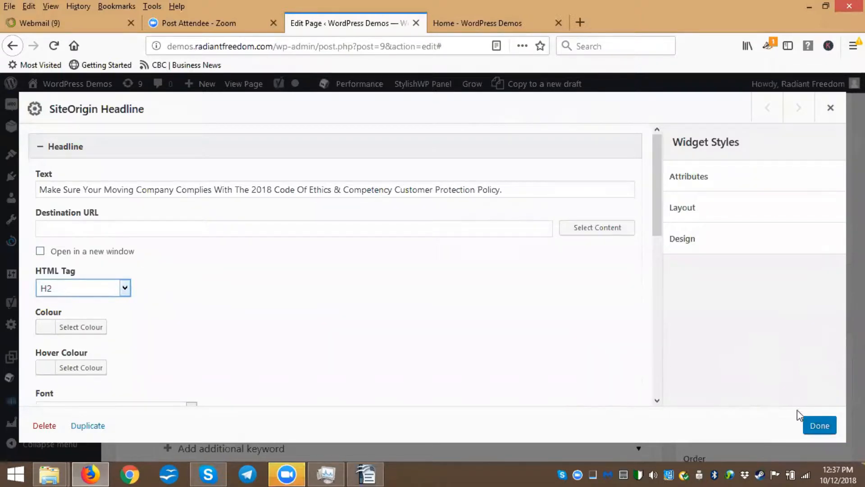
click(820, 425)
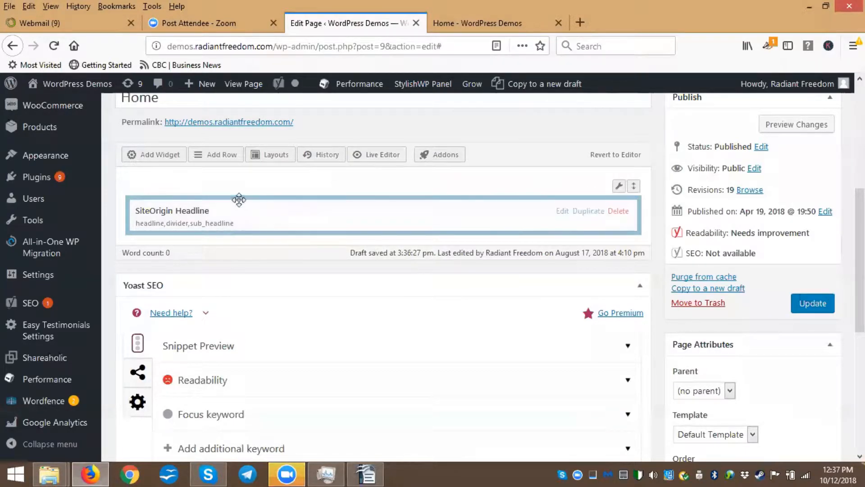
Update the Home page and open a preview of the changes
click(819, 310)
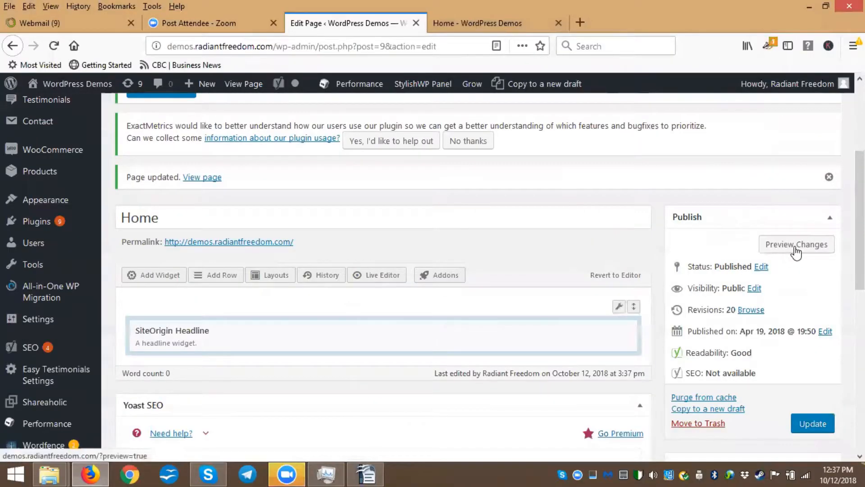
click(804, 249)
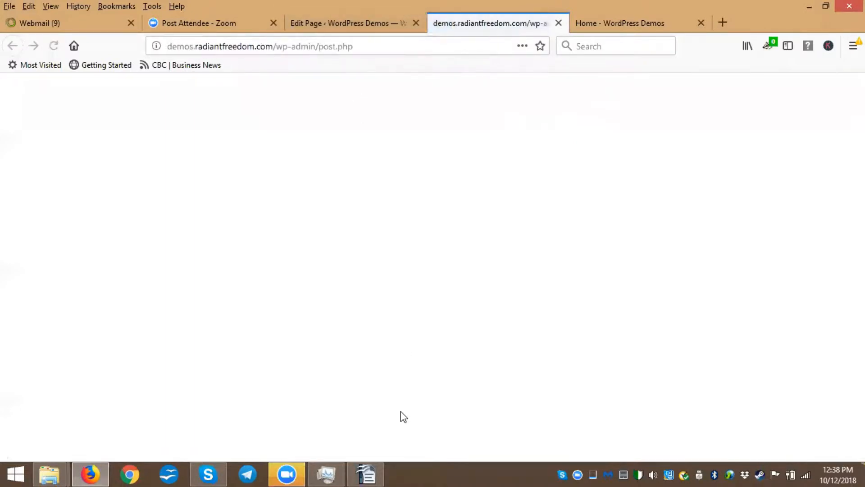
Scroll through the moving-companies document to review the headings below the subheading
click(367, 473)
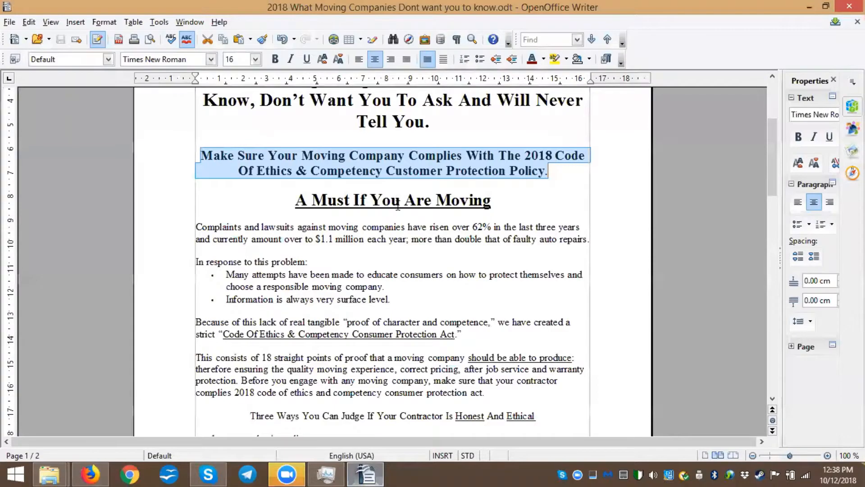
scroll(400, 208, down, 5)
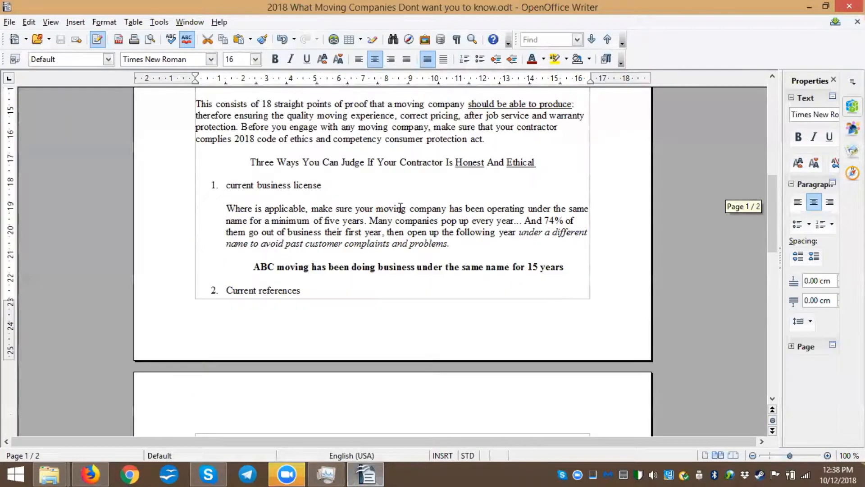
scroll(382, 218, down, 2)
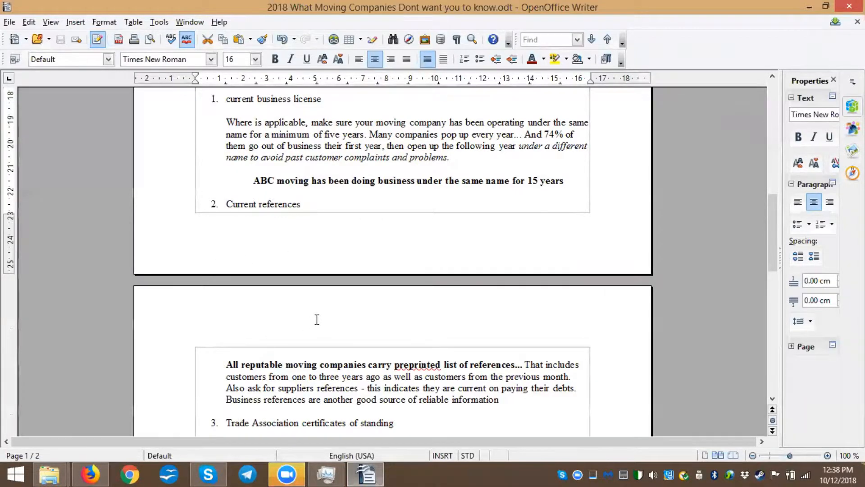
scroll(316, 319, up, 2)
scroll(342, 341, down, 4)
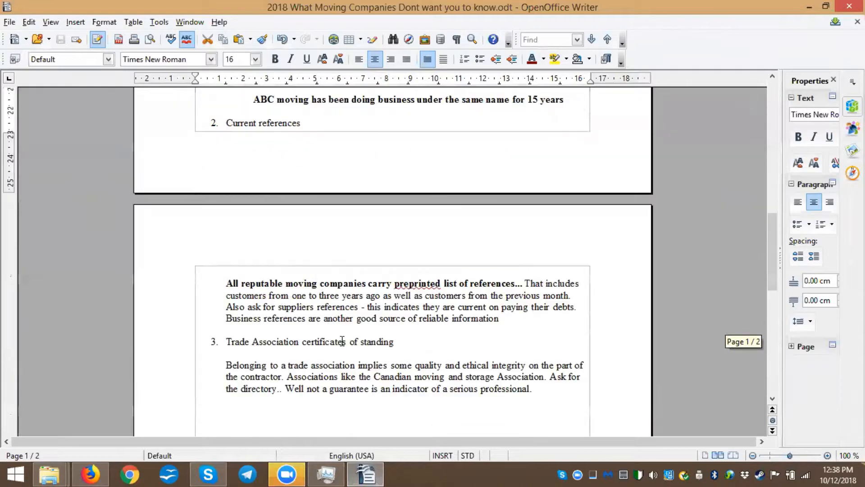
scroll(376, 332, up, 2)
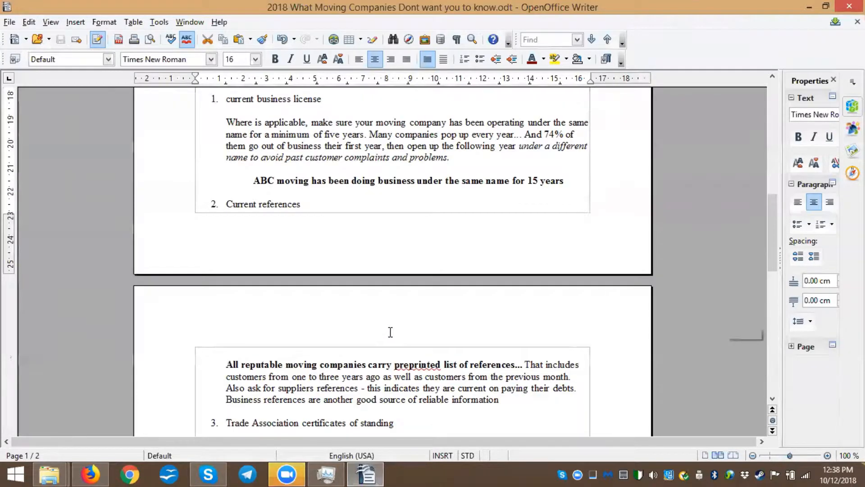
scroll(390, 332, up, 4)
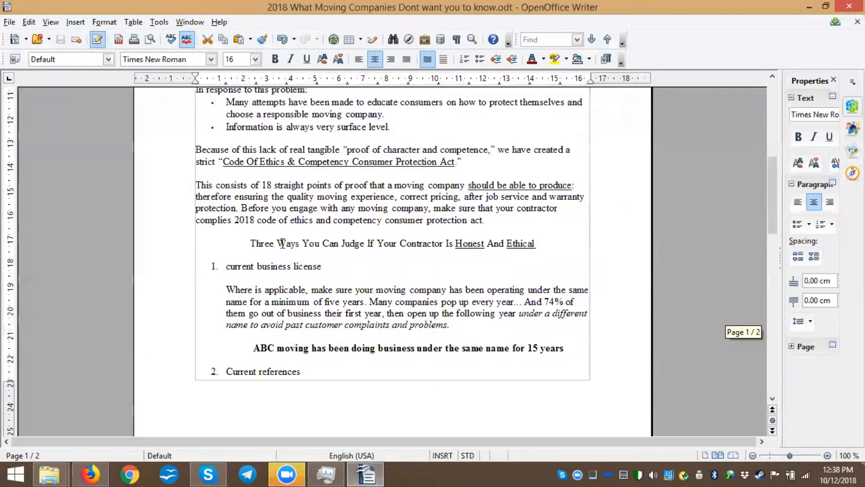
scroll(282, 243, up, 2)
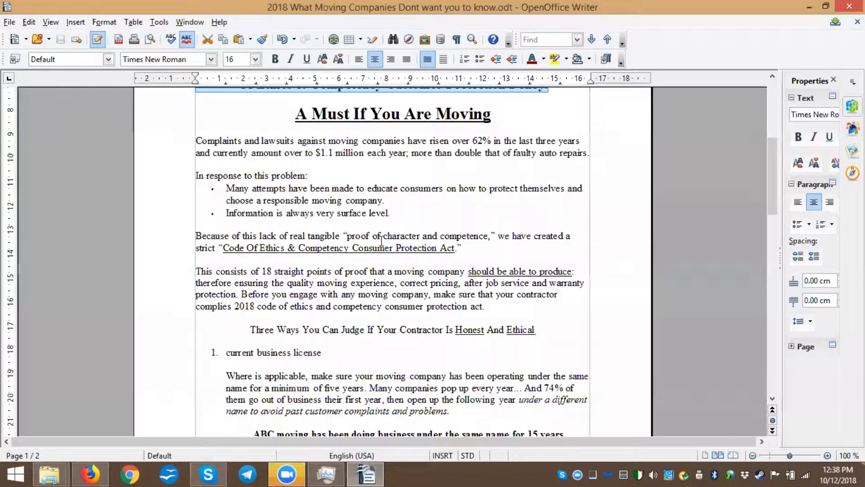
scroll(424, 303, down, 3)
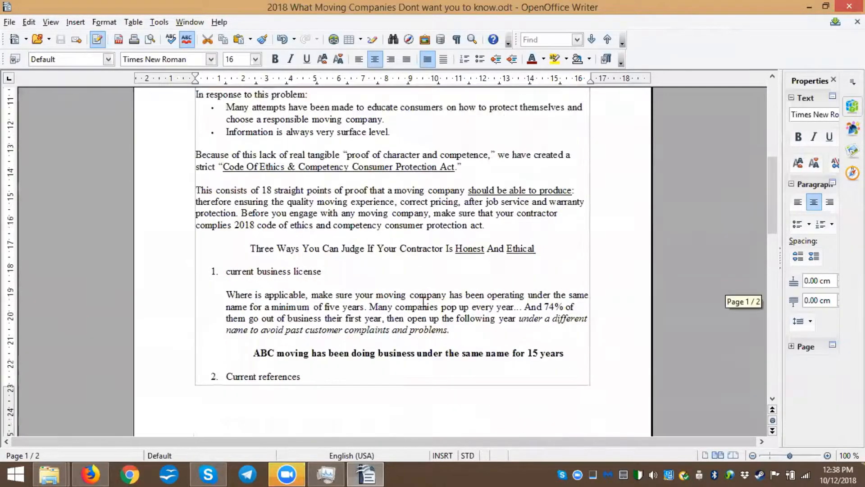
scroll(424, 299, down, 3)
scroll(388, 261, down, 3)
scroll(388, 262, down, 3)
scroll(387, 262, up, 6)
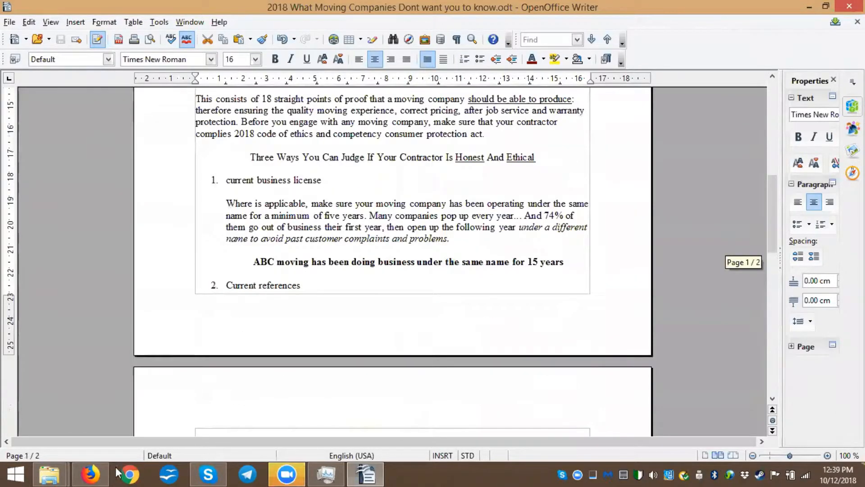
Examine the headline in the home page preview, then return to the page editor
click(90, 474)
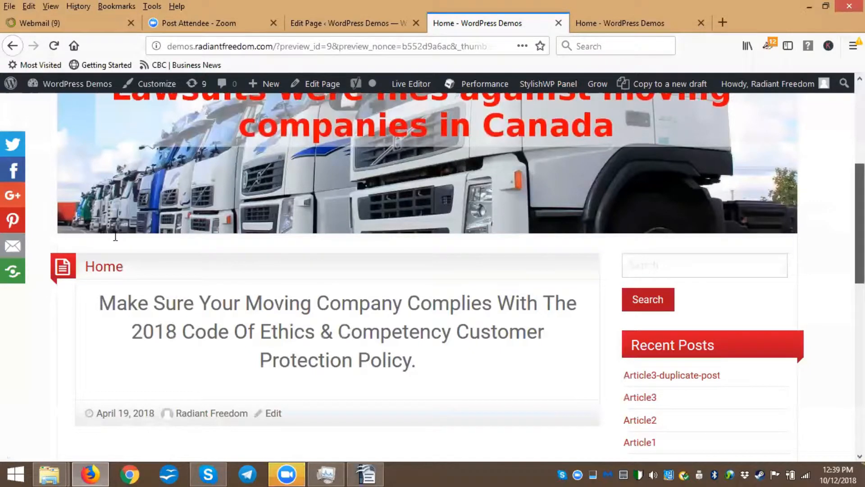
scroll(114, 233, down, 3)
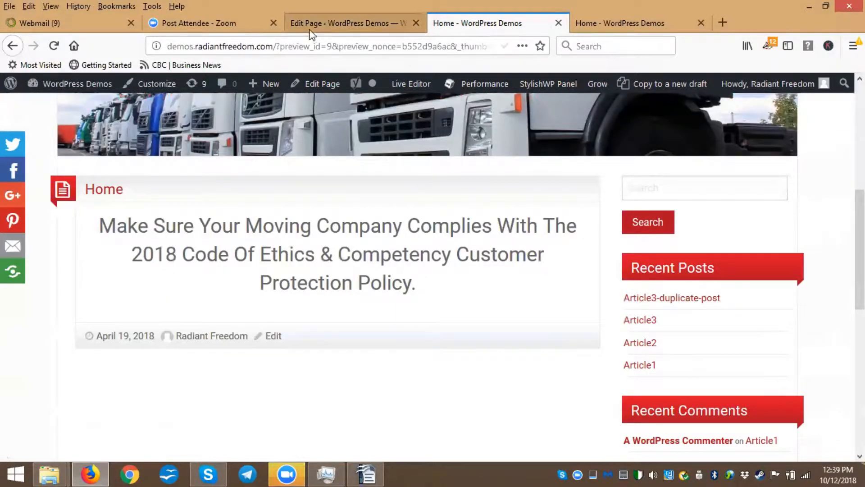
click(337, 23)
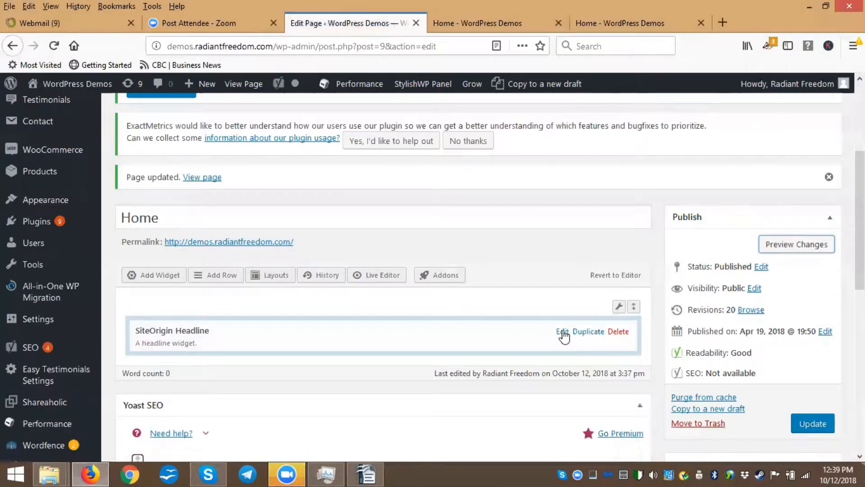
Reopen the headline widget, change its HTML tag to H3 and close the widget
click(562, 333)
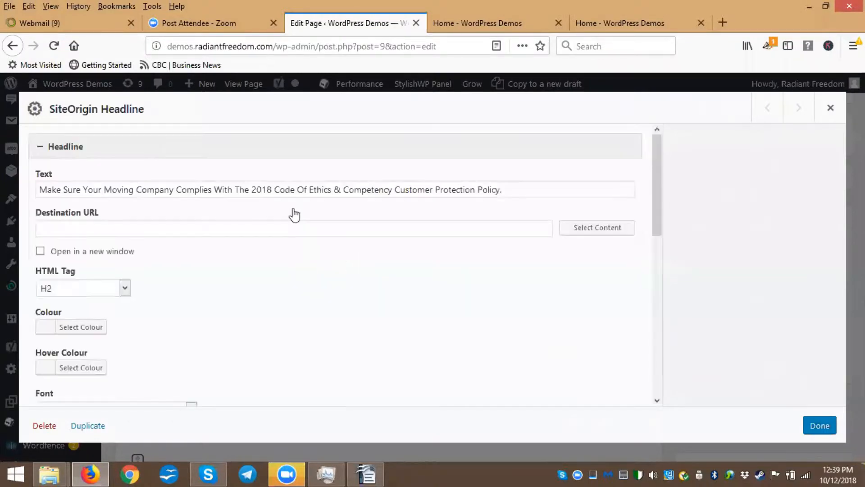
scroll(136, 221, down, 2)
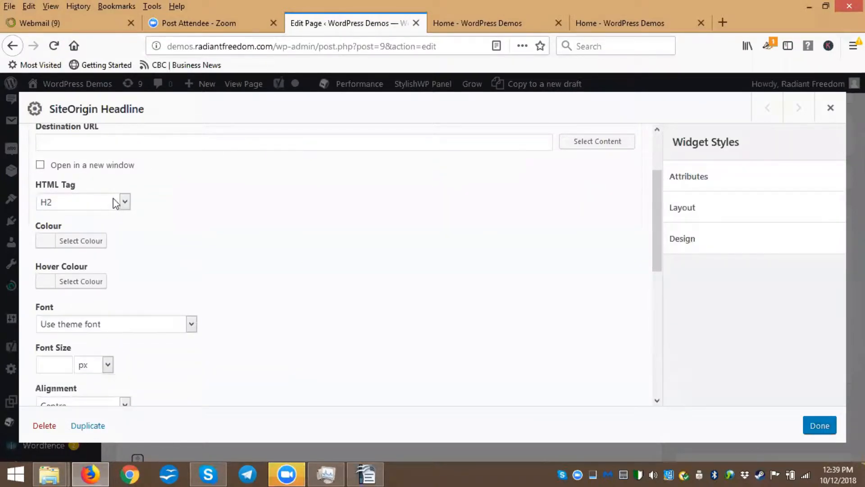
click(125, 202)
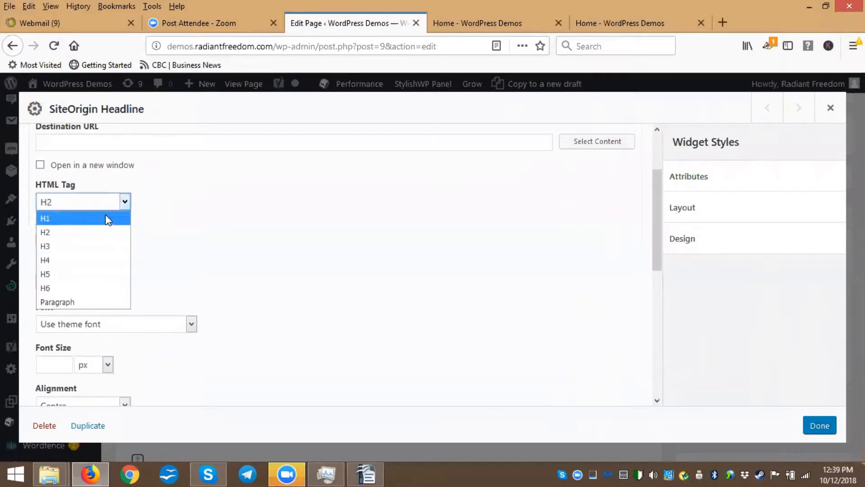
click(125, 204)
scroll(174, 239, down, 2)
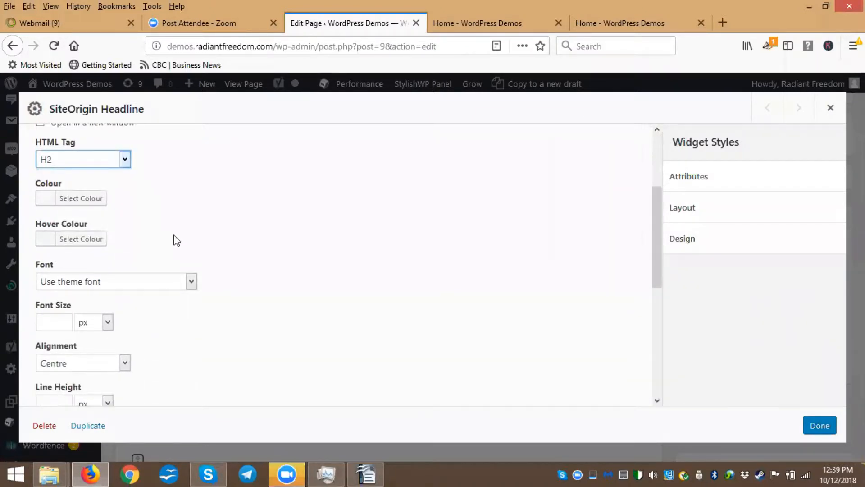
scroll(96, 226, down, 2)
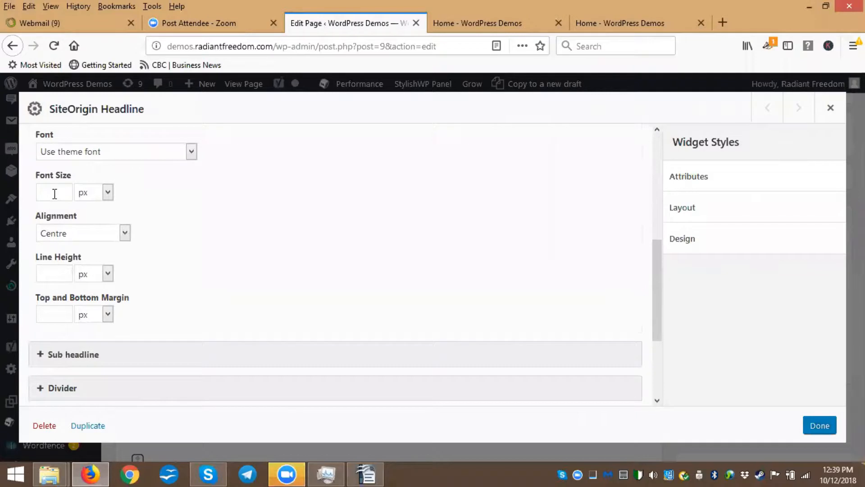
scroll(267, 286, up, 6)
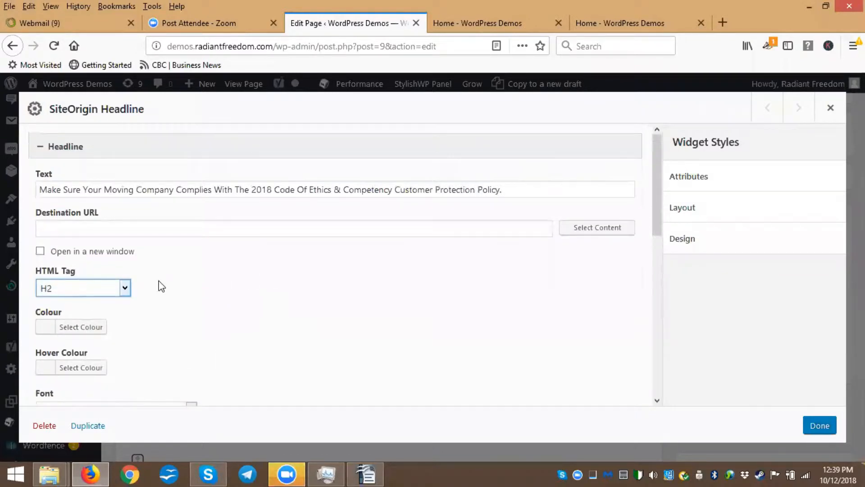
click(122, 289)
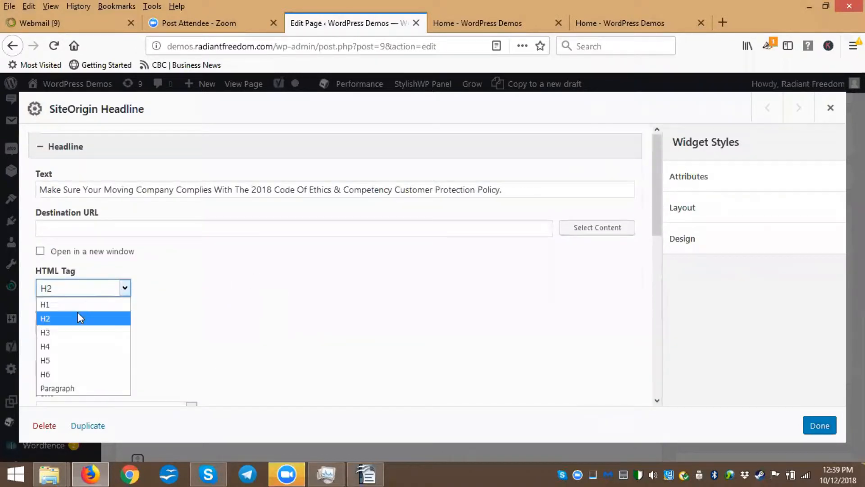
click(59, 333)
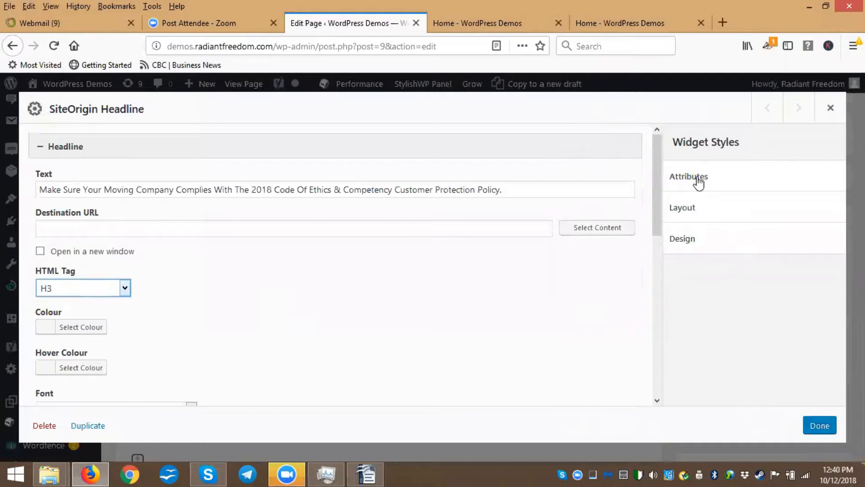
click(823, 428)
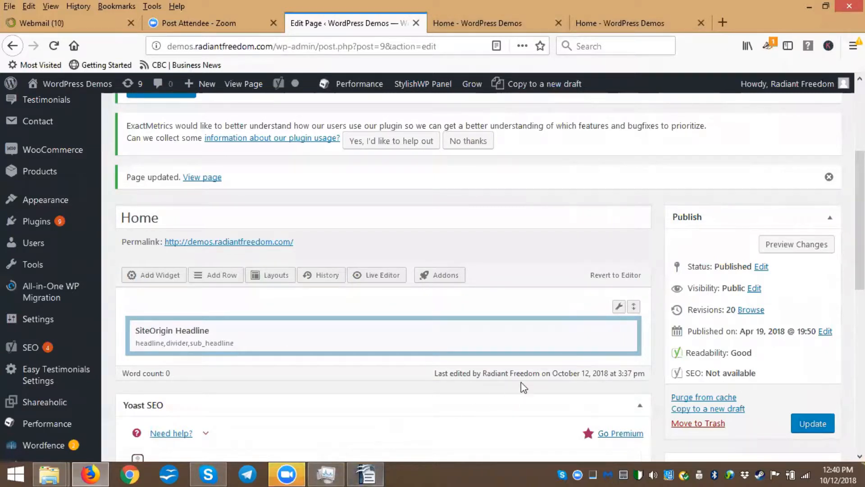
scroll(582, 234, down, 1)
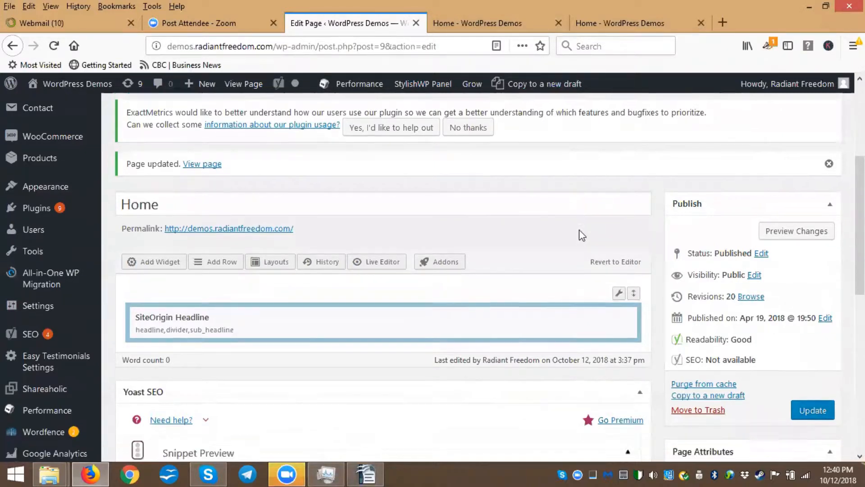
scroll(433, 236, down, 3)
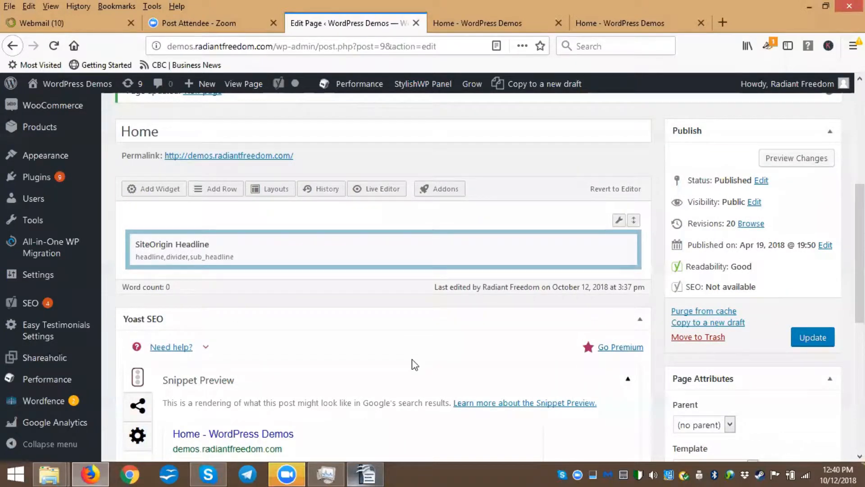
key(alt+Tab)
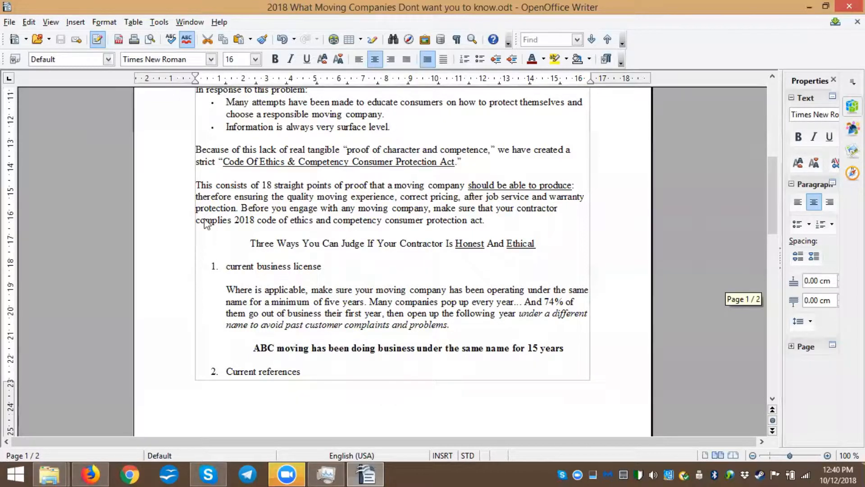
key(alt+Tab)
Add another SiteOrigin Headline widget from the Widgets Bundle category
click(155, 188)
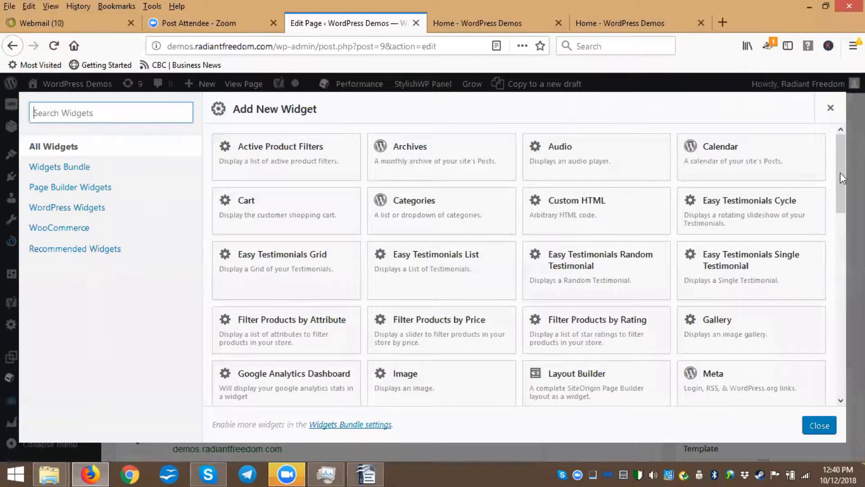
drag(842, 159, 840, 140)
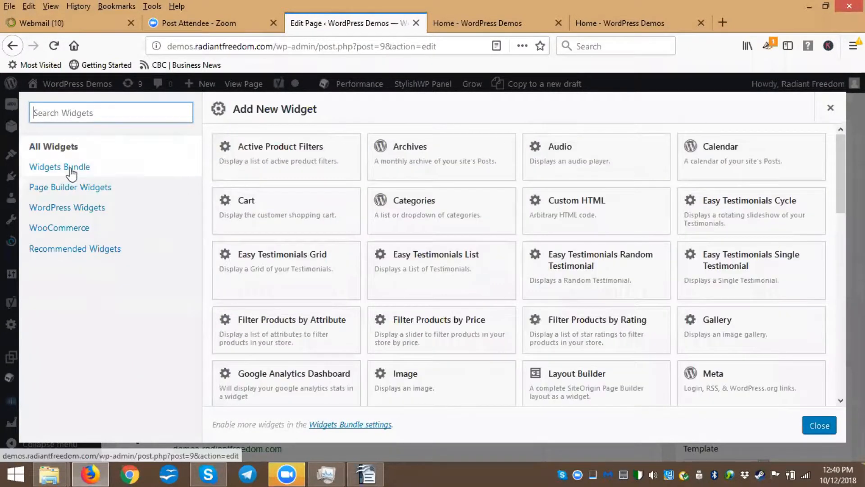
click(71, 167)
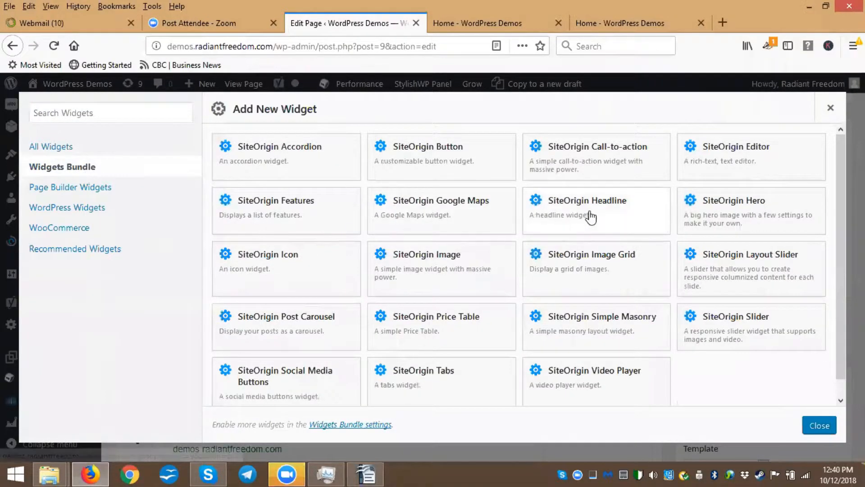
click(573, 214)
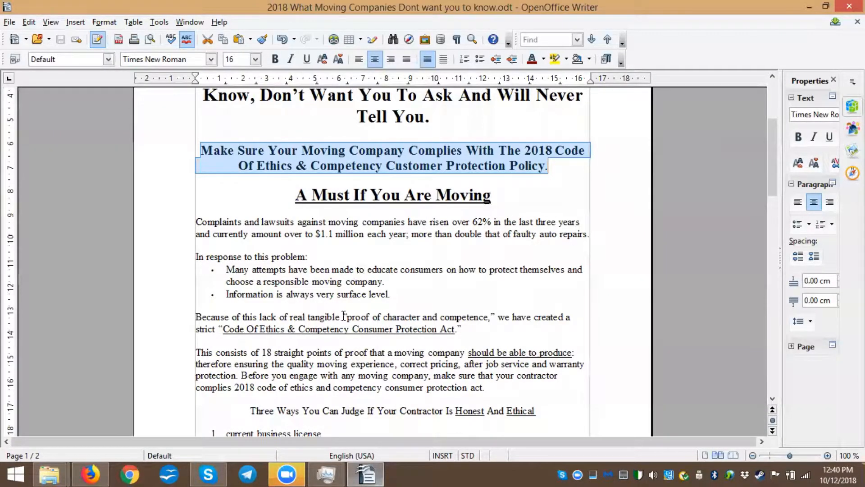
Open the new headline widget in the browser and set its HTML tag to H2
click(90, 474)
click(710, 204)
scroll(717, 219, up, 1)
scroll(715, 286, down, 5)
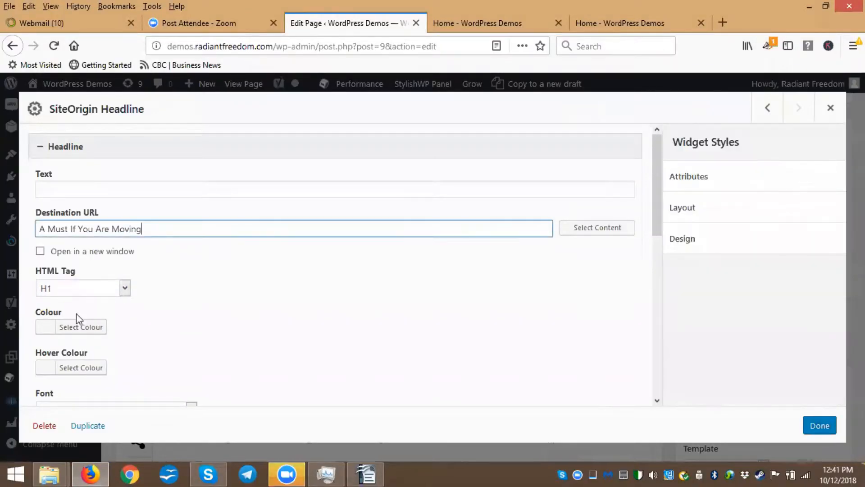
click(63, 289)
click(49, 318)
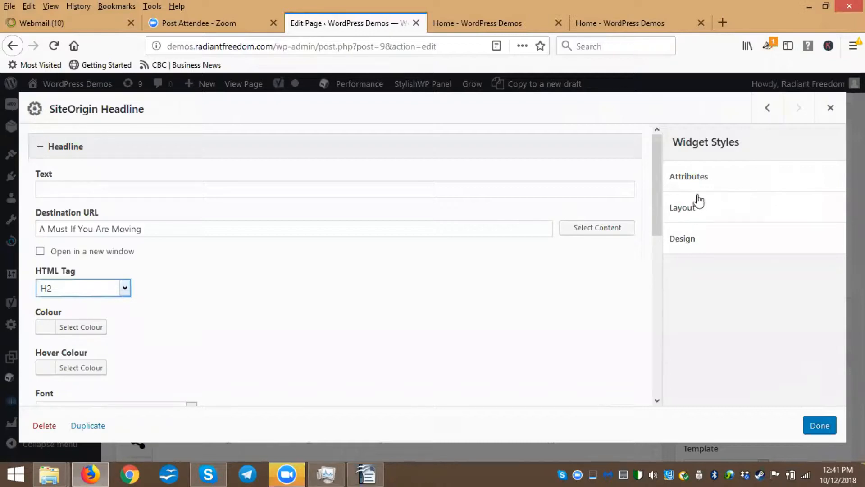
Examine the widget's Attributes, Layout and Design style options
click(699, 177)
scroll(714, 205, down, 1)
scroll(714, 207, down, 1)
scroll(717, 212, up, 2)
click(690, 176)
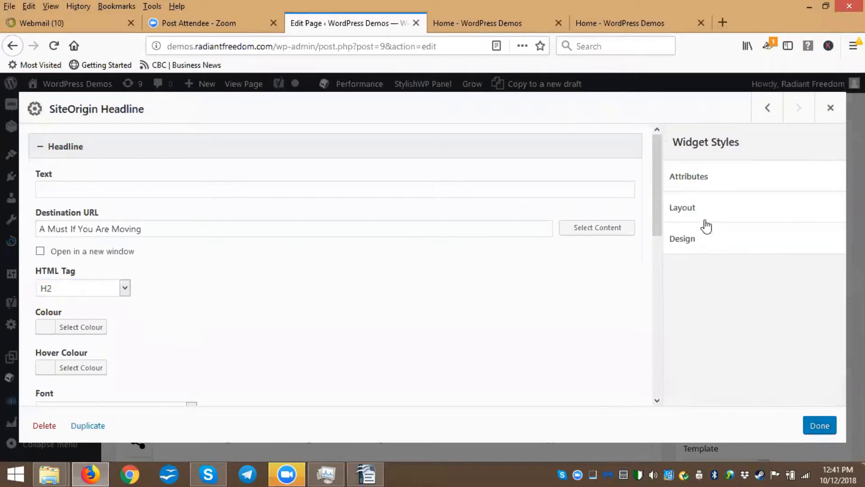
click(695, 211)
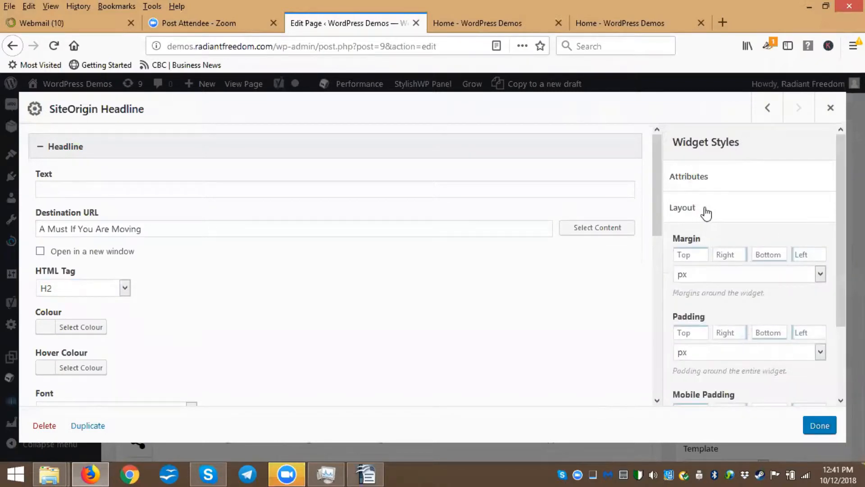
scroll(714, 218, down, 3)
scroll(737, 282, down, 1)
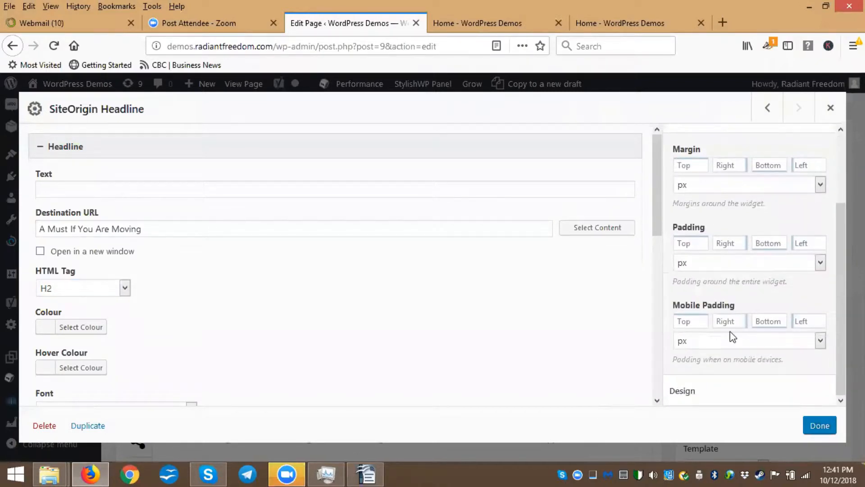
scroll(732, 335, up, 2)
scroll(742, 276, down, 3)
scroll(735, 253, up, 3)
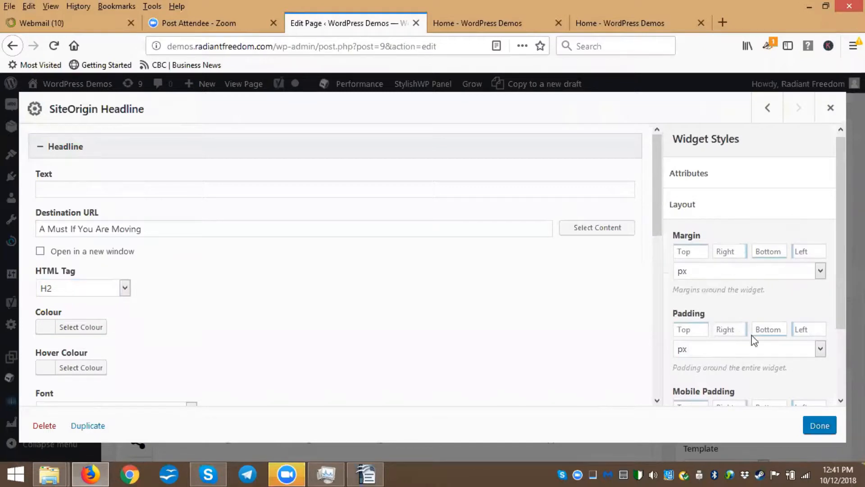
click(690, 208)
click(682, 240)
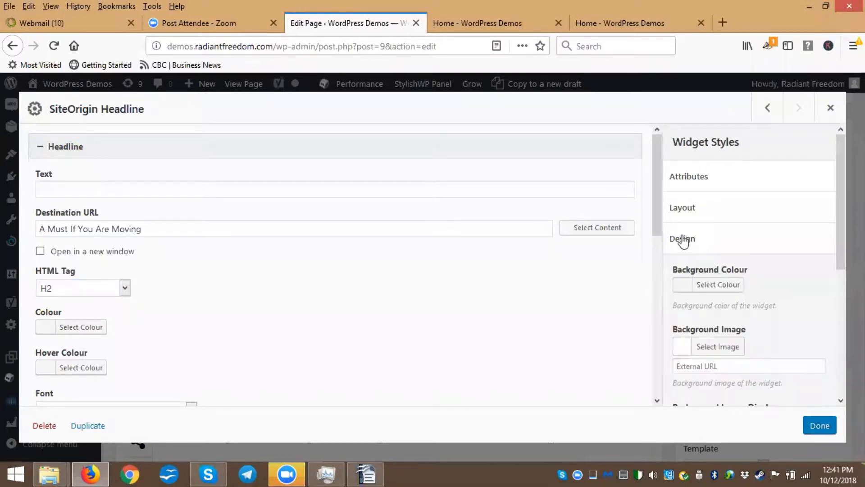
scroll(681, 232, down, 3)
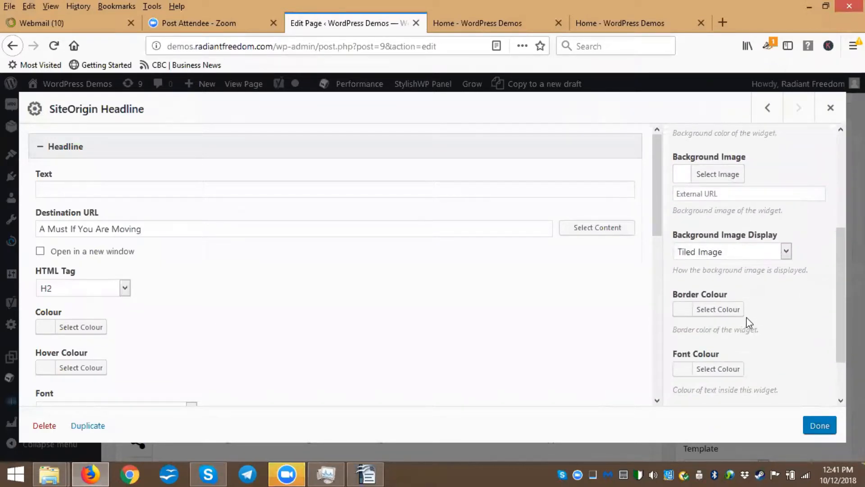
scroll(747, 317, down, 1)
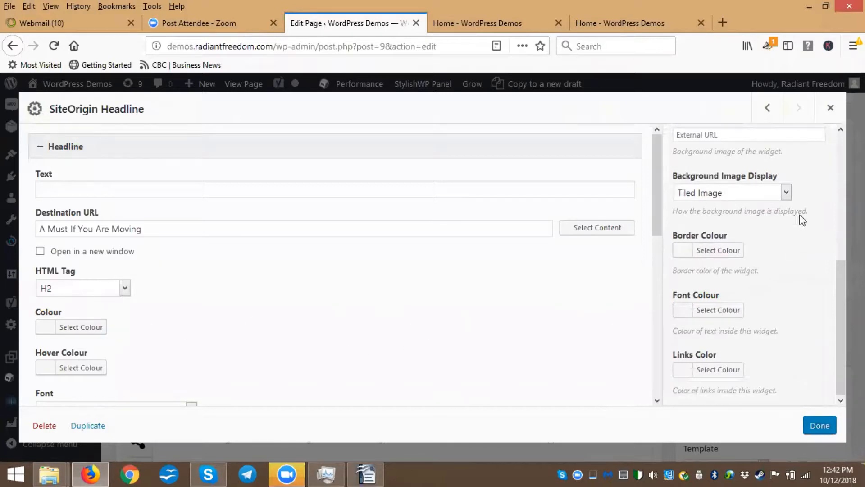
scroll(790, 172, up, 4)
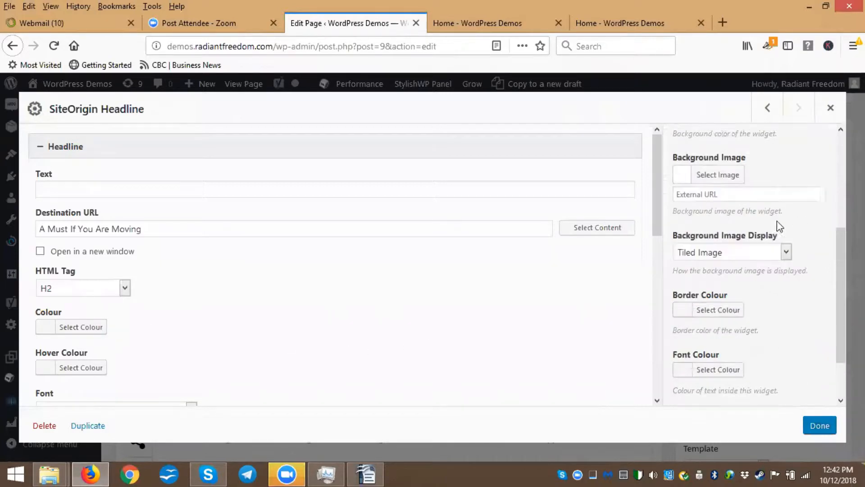
click(688, 184)
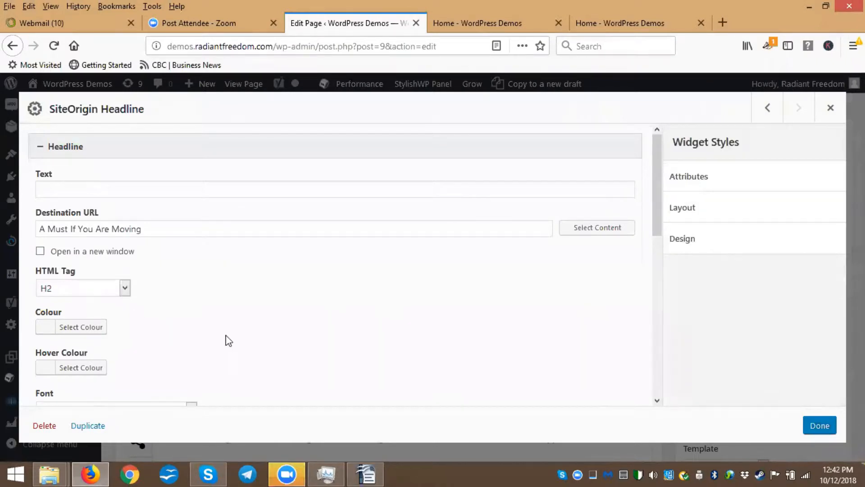
Review the headline widget's font, alignment, sub headline and element order settings, then close the widget
scroll(218, 338, down, 4)
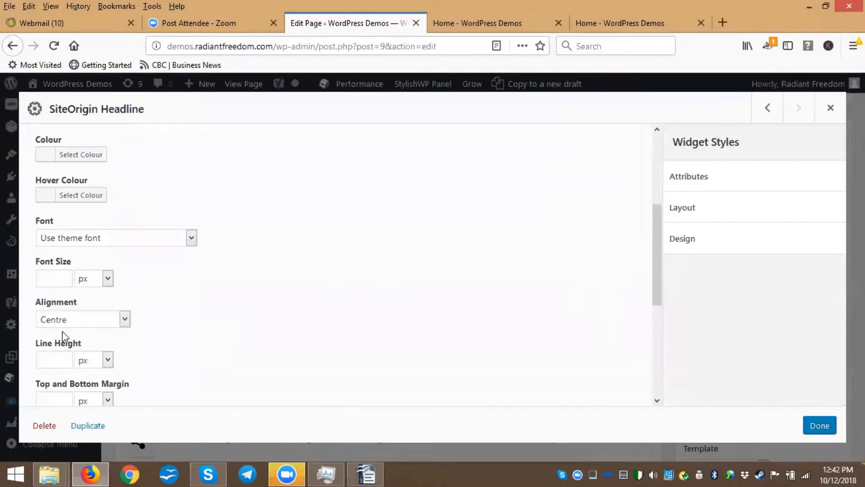
scroll(203, 322, down, 2)
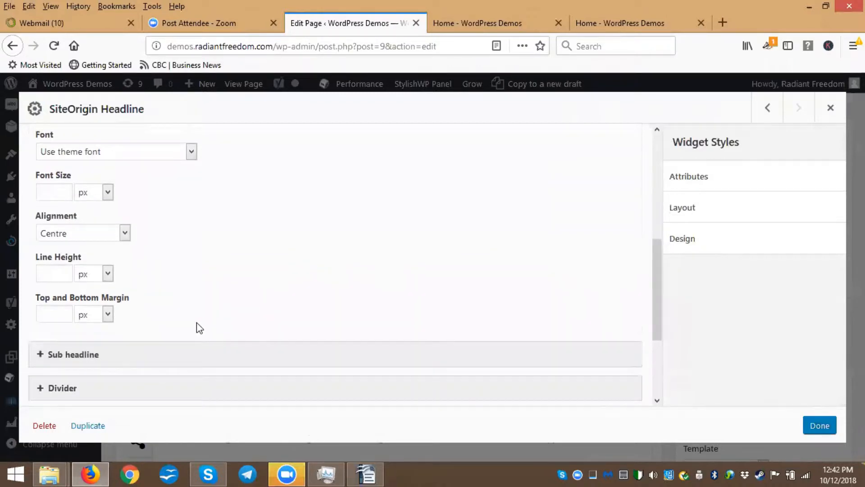
scroll(199, 316, down, 2)
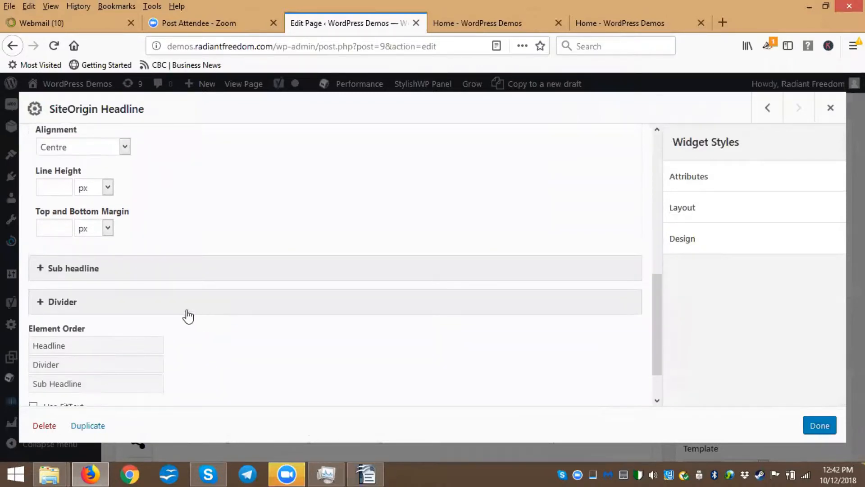
click(89, 275)
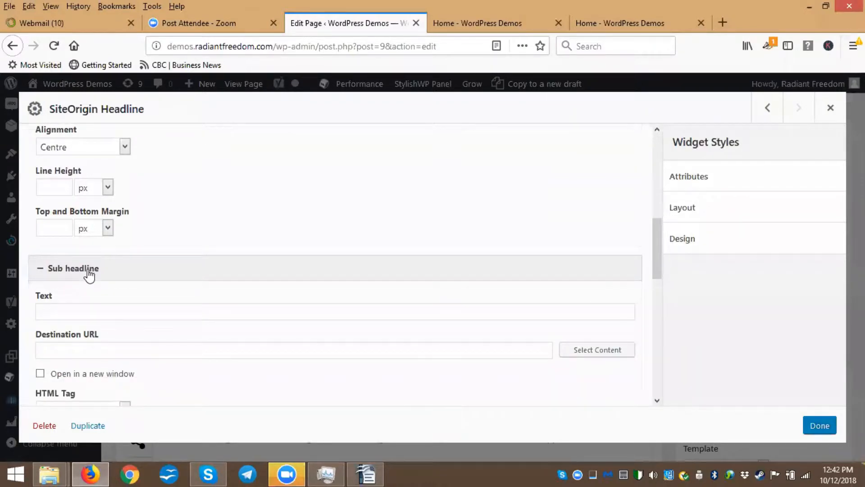
click(89, 275)
scroll(182, 305, down, 1)
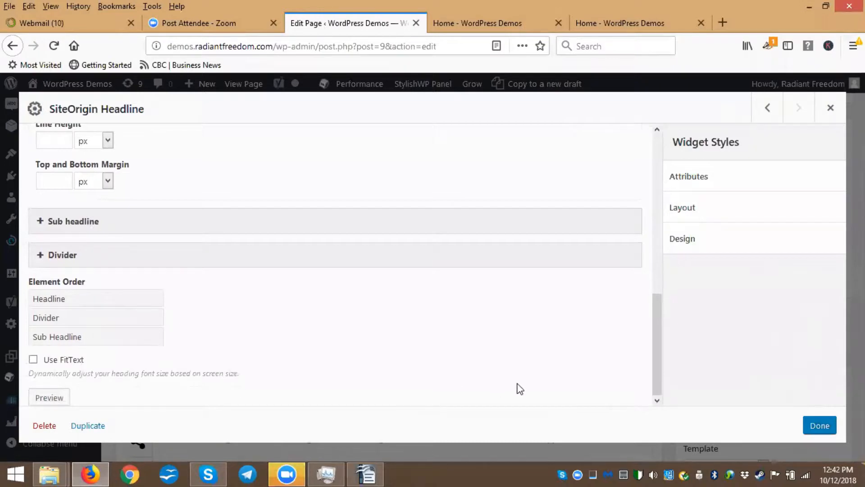
scroll(230, 312, up, 4)
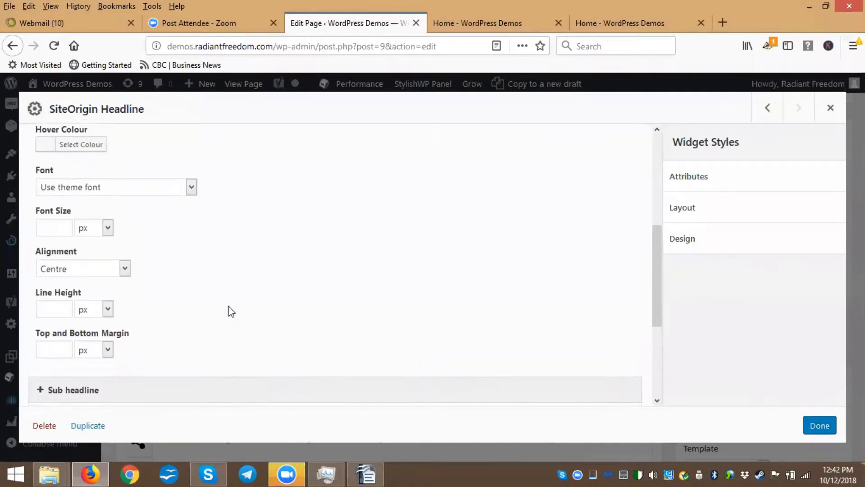
scroll(230, 311, up, 2)
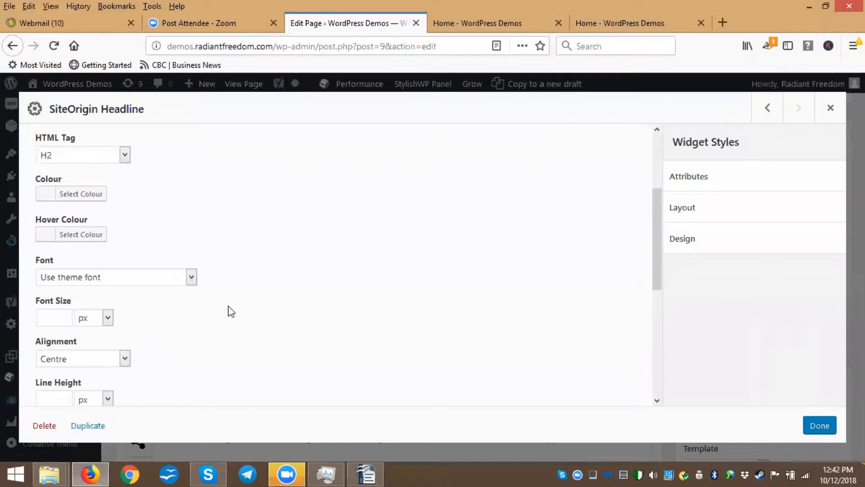
scroll(169, 307, down, 4)
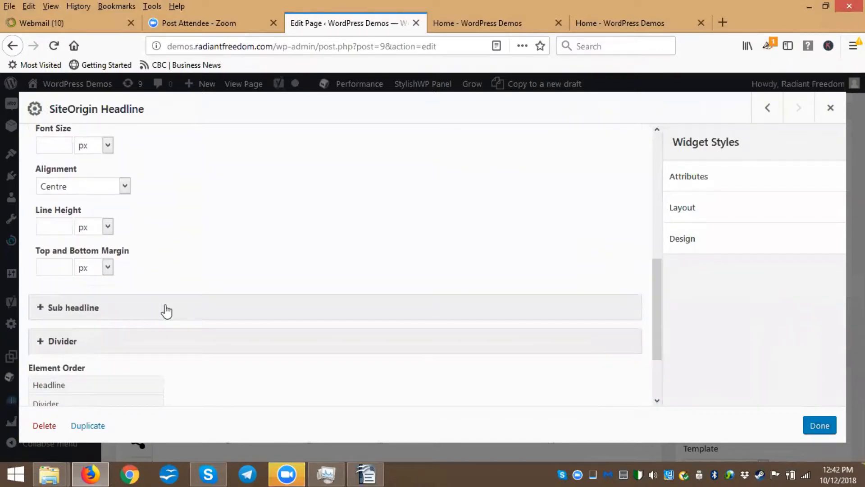
scroll(140, 245, up, 2)
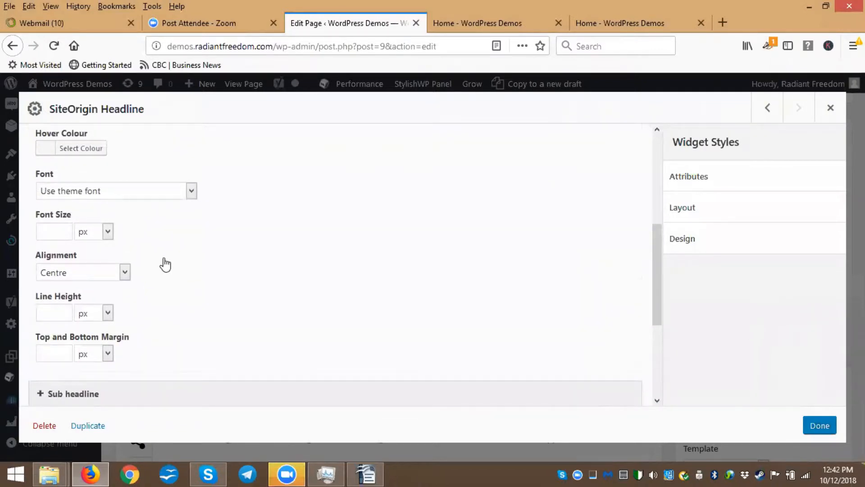
scroll(166, 265, up, 2)
scroll(237, 290, up, 3)
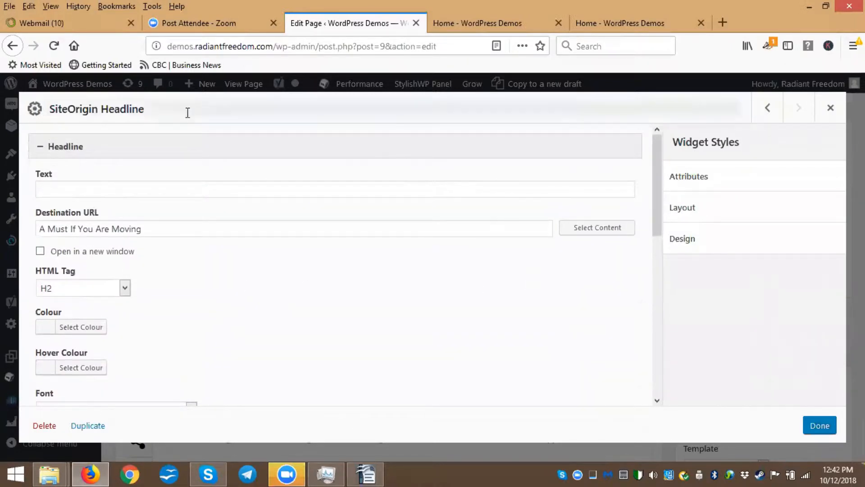
click(64, 148)
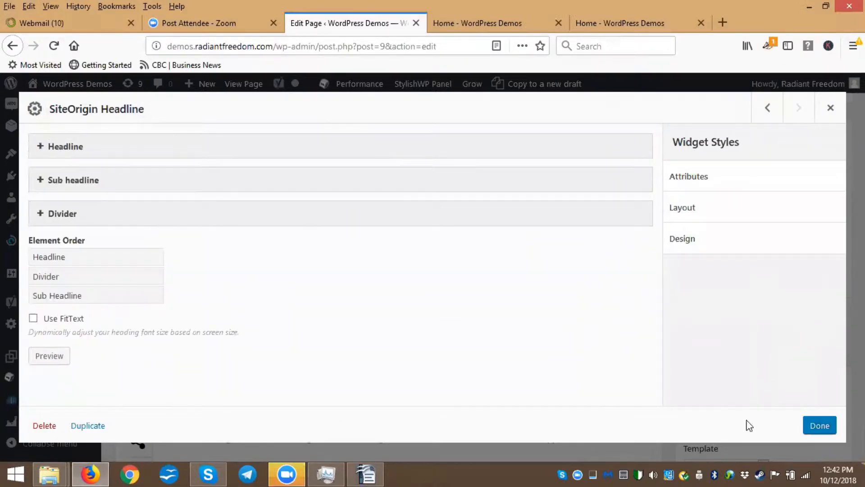
click(820, 425)
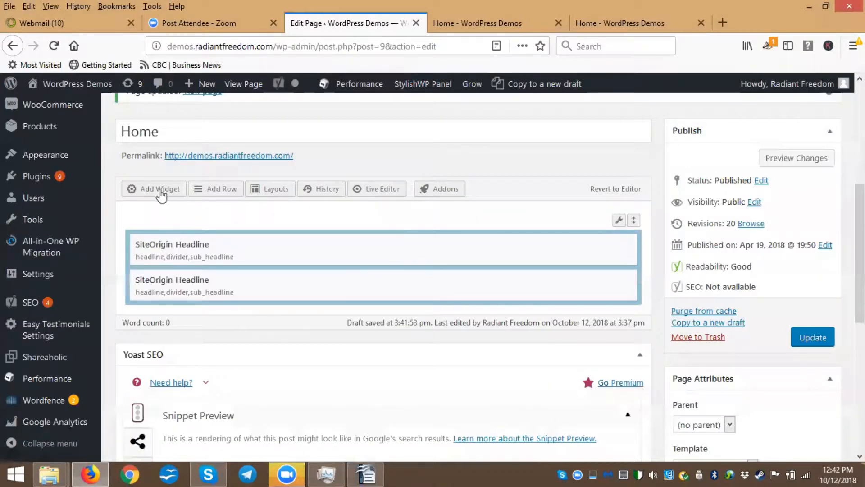
Add a Text widget from the full widget list and open it for editing
click(160, 190)
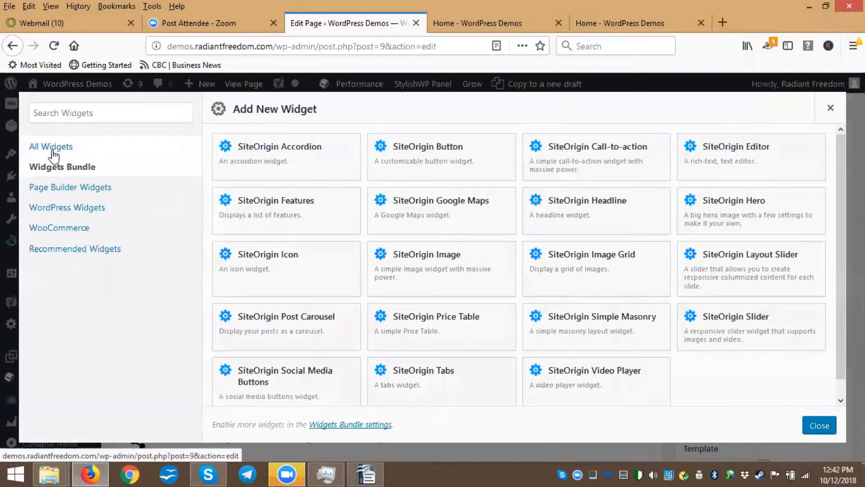
click(53, 147)
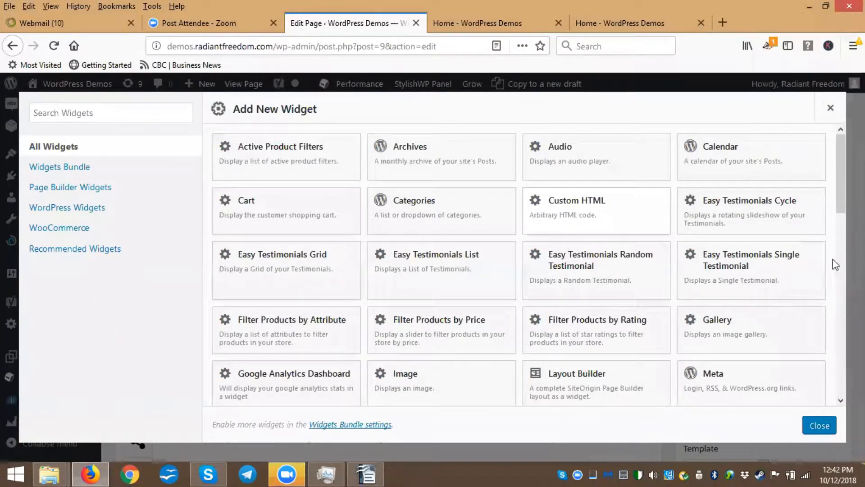
scroll(825, 357, down, 10)
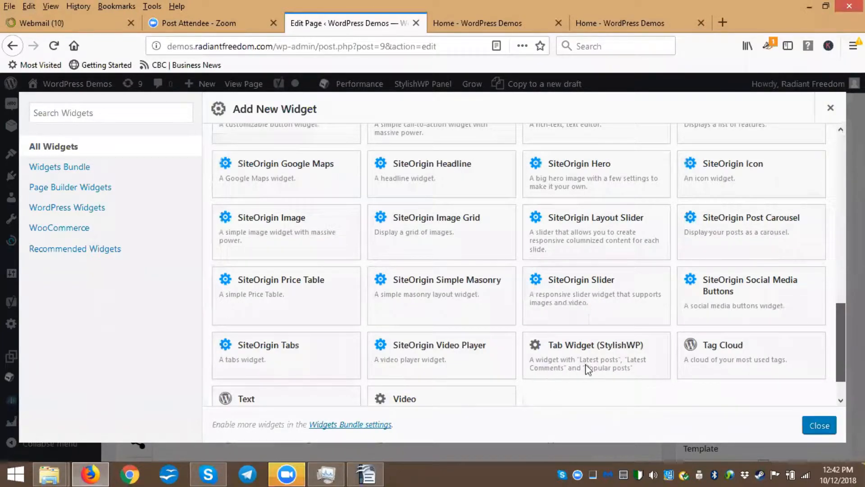
scroll(585, 366, down, 2)
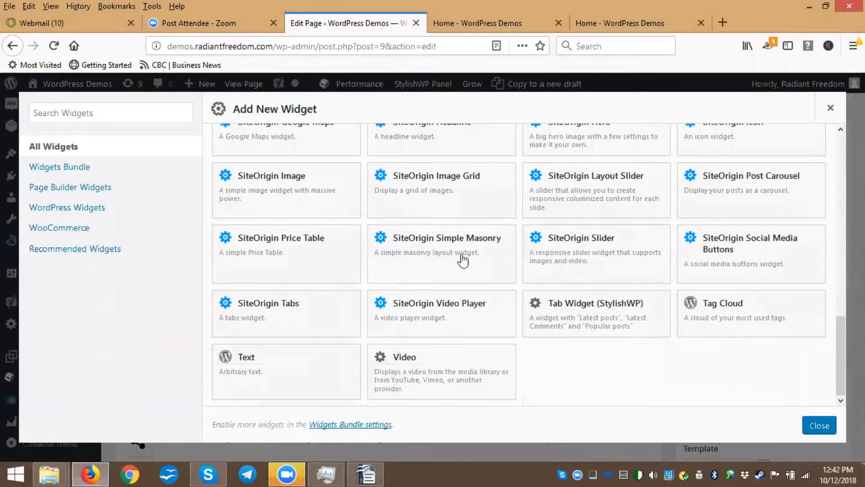
click(254, 369)
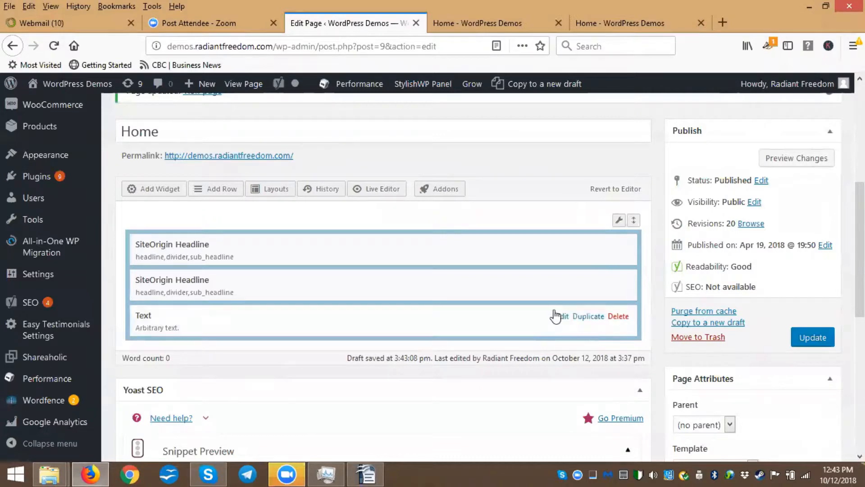
click(562, 318)
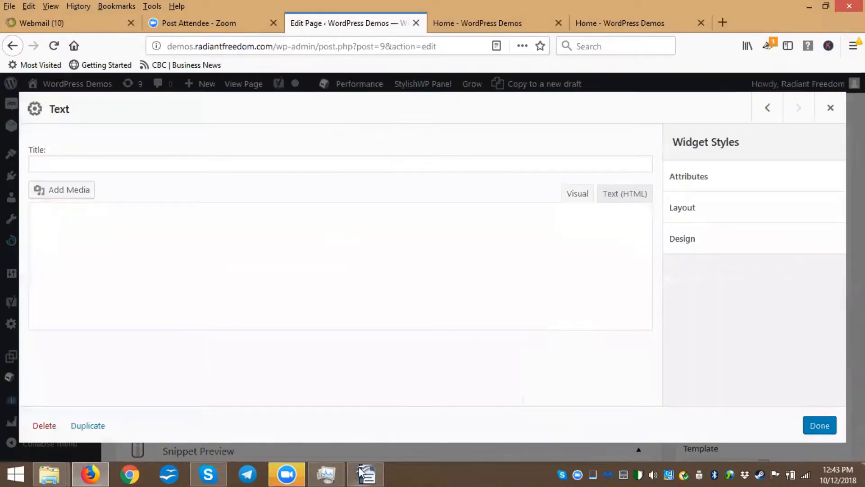
Switch to OpenOffice Writer and copy the body paragraphs below the 'A Must If You Are Moving' heading
click(378, 472)
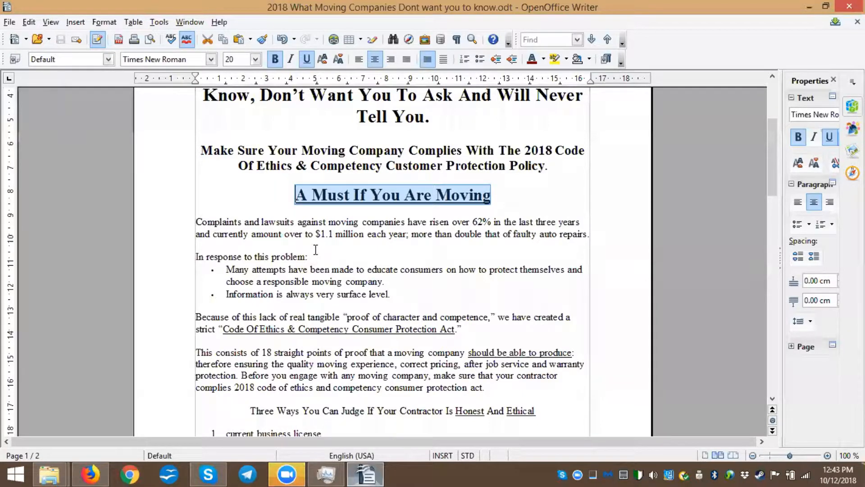
drag(315, 250, 323, 249)
scroll(323, 249, down, 3)
drag(497, 303, 499, 306)
drag(253, 153, 501, 303)
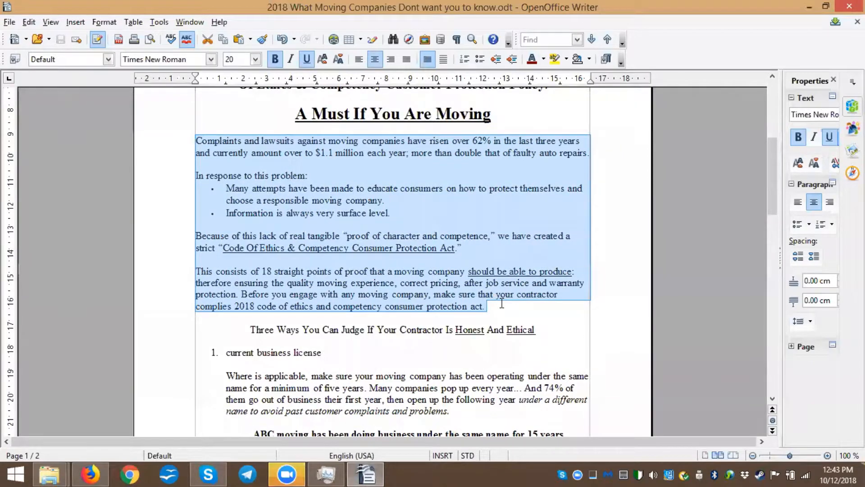
click(90, 474)
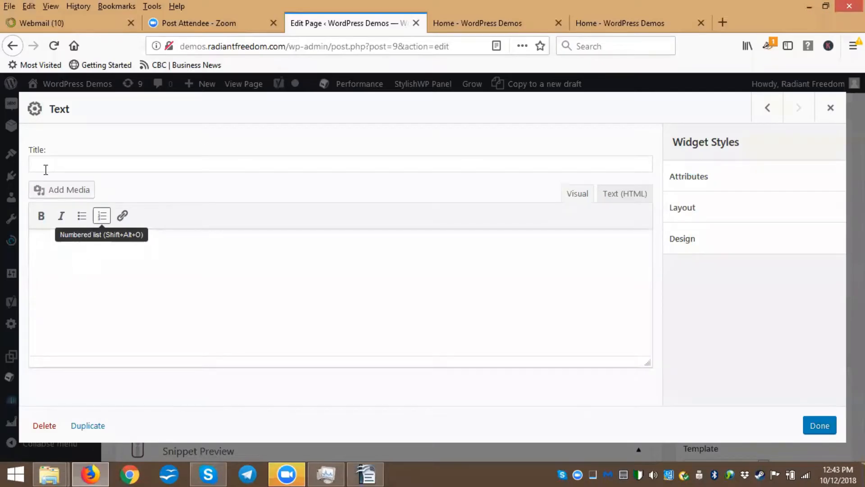
Paste the copied paragraphs into the Text widget's visual editor
key(ctrl+v)
click(40, 245)
scroll(77, 252, up, 2)
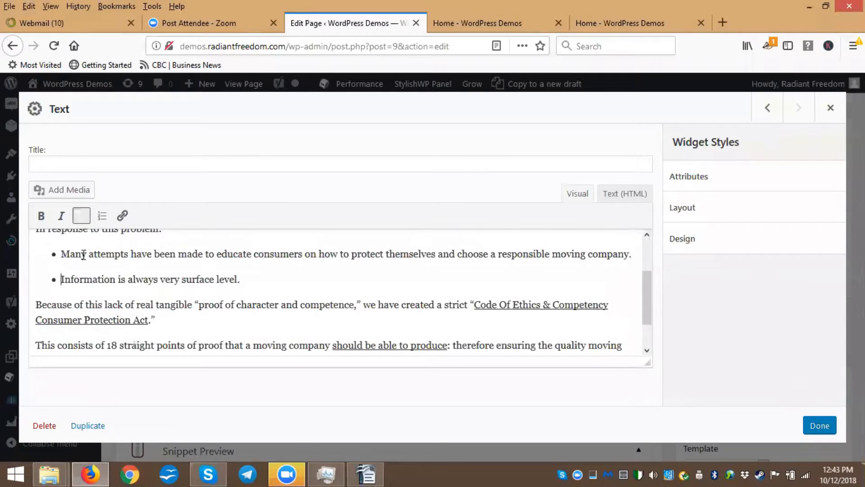
scroll(115, 275, up, 2)
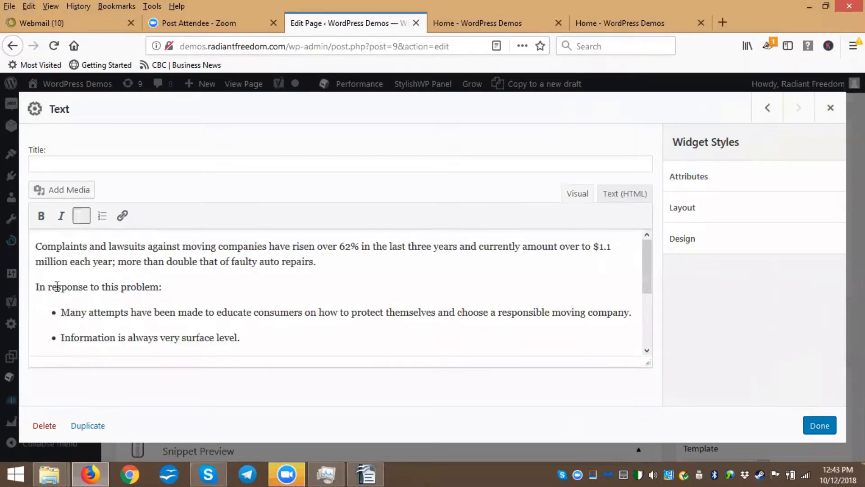
scroll(120, 300, down, 2)
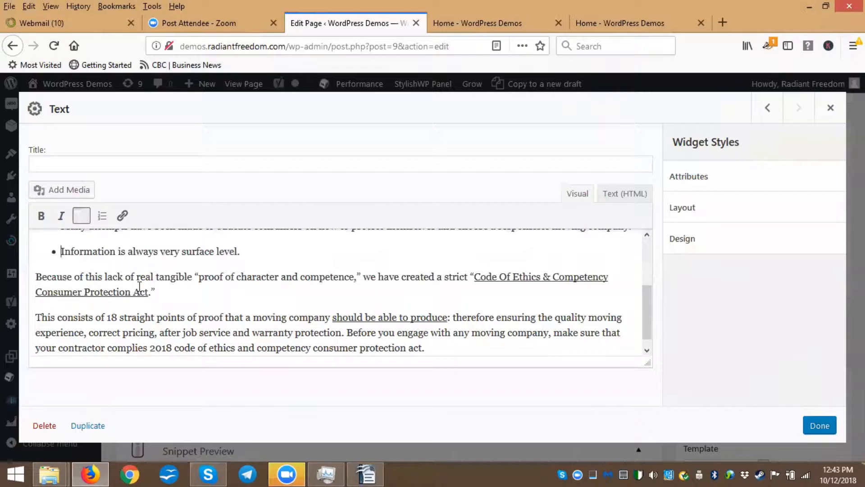
scroll(140, 287, down, 1)
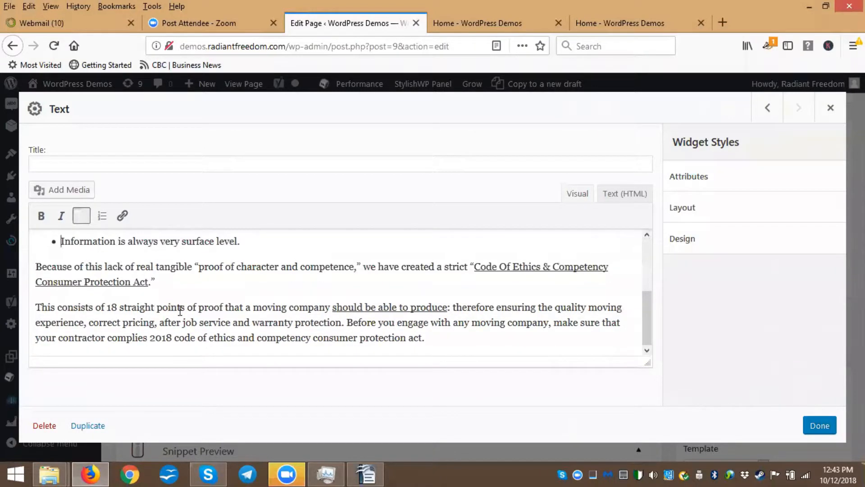
scroll(368, 347, up, 3)
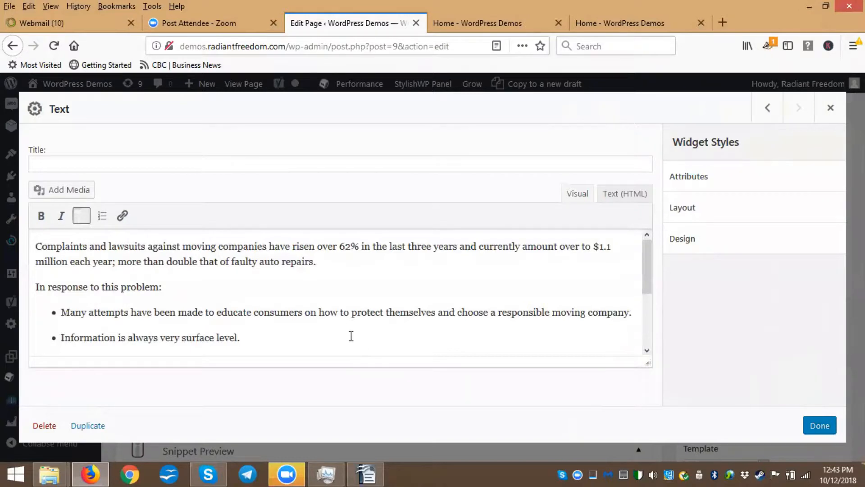
Rebuild the two problem statements under 'In response to this problem:' as a single bulleted list
click(63, 311)
key(BackSpace)
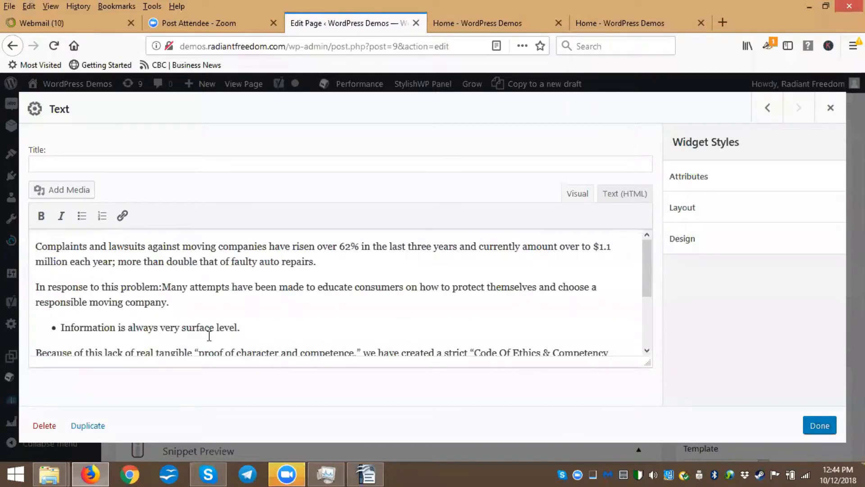
key(Return)
click(64, 337)
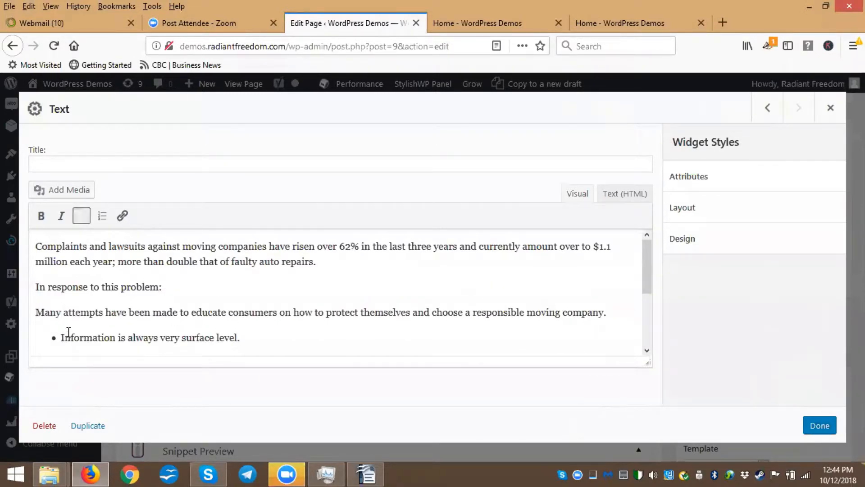
key(BackSpace)
key(Return)
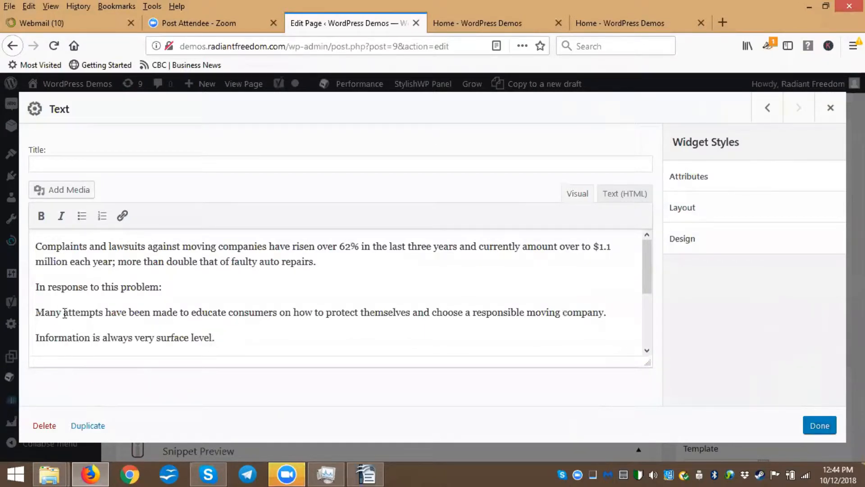
drag(35, 312, 247, 347)
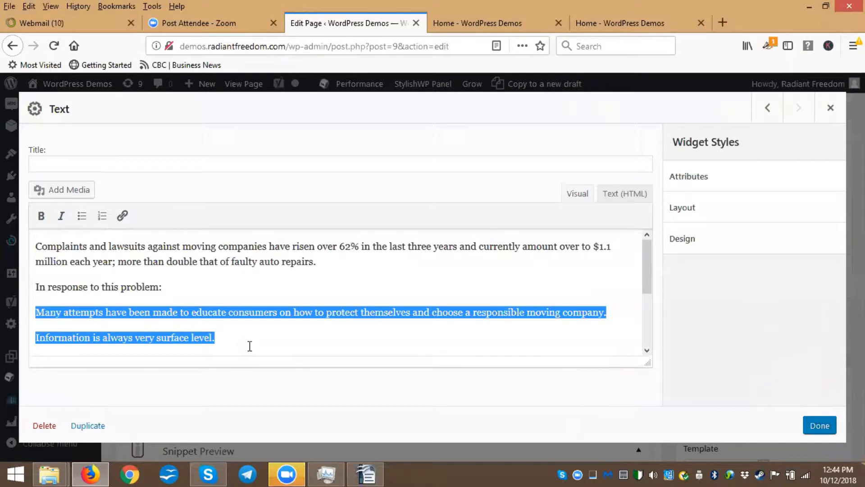
click(83, 219)
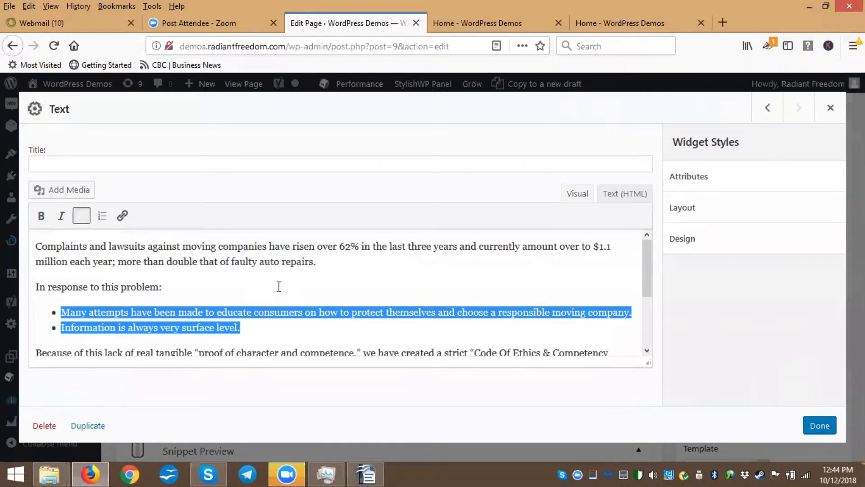
Make the phrase 'Code Of Ethics & Competency Consumer Protection Act.' bold
scroll(279, 286, down, 3)
drag(475, 267, 153, 282)
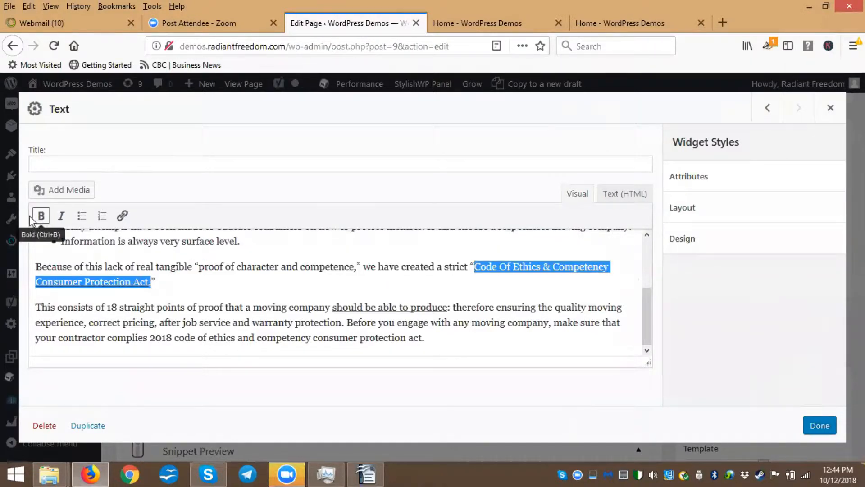
click(62, 216)
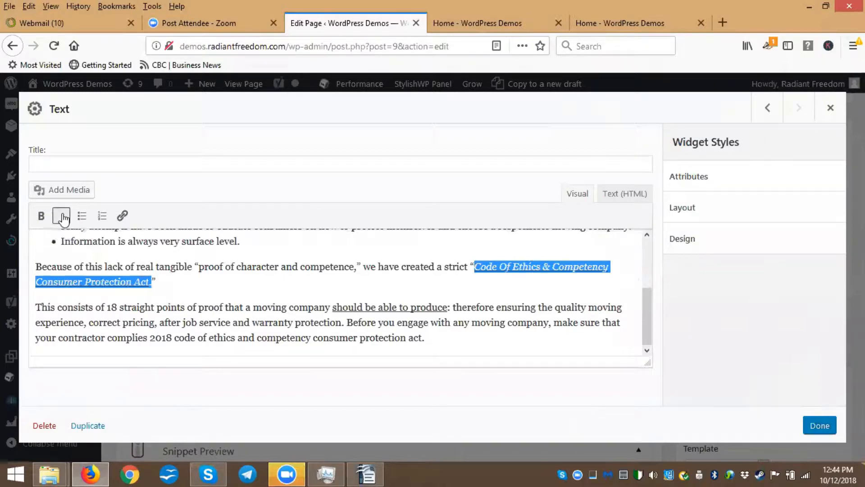
click(63, 219)
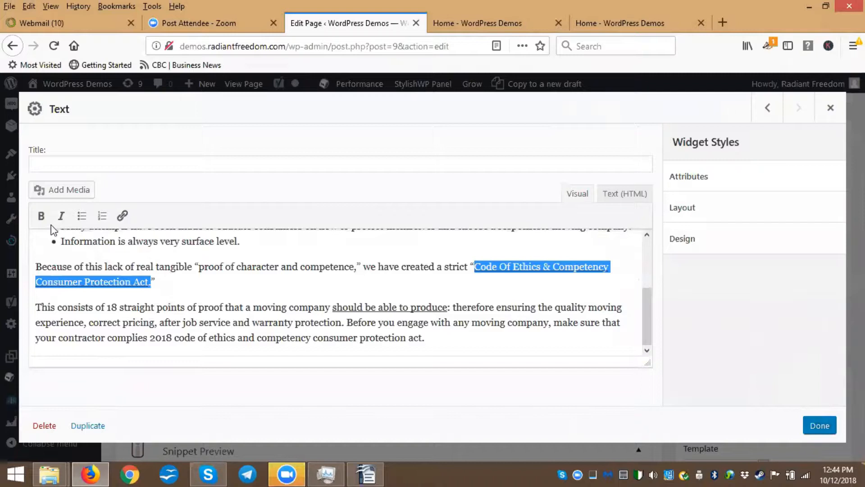
click(42, 218)
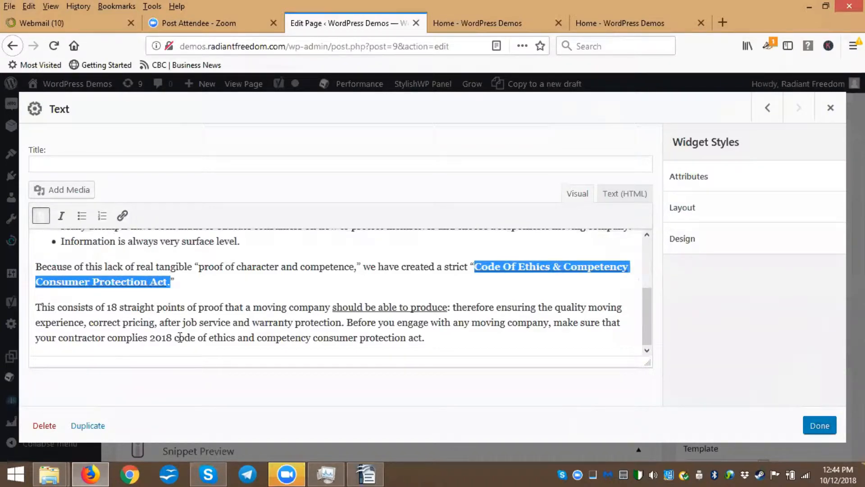
click(137, 307)
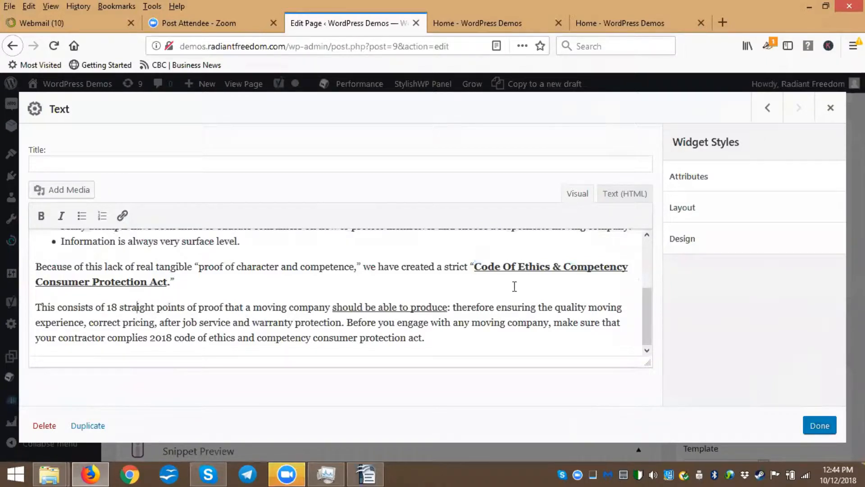
Link the 'Code Of Ethics & Competency Consumer Protection Act.' phrase to the Conact page, opening in a new tab
click(364, 473)
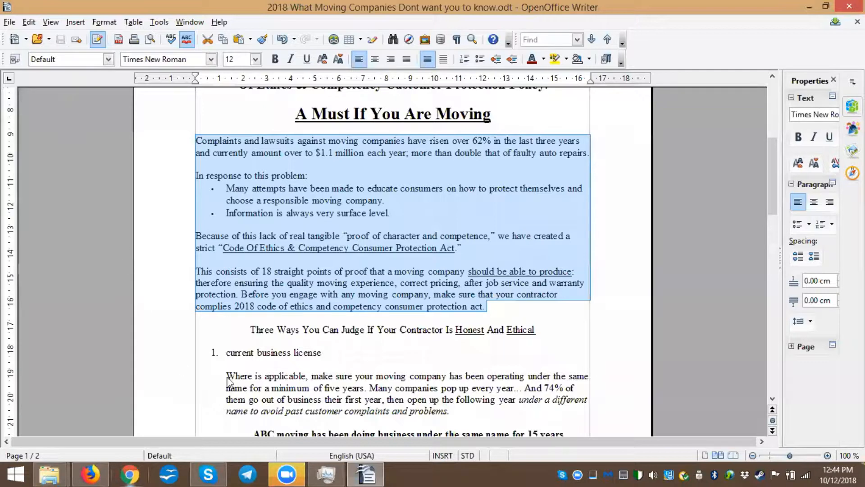
key(alt+Tab)
drag(474, 266, 170, 287)
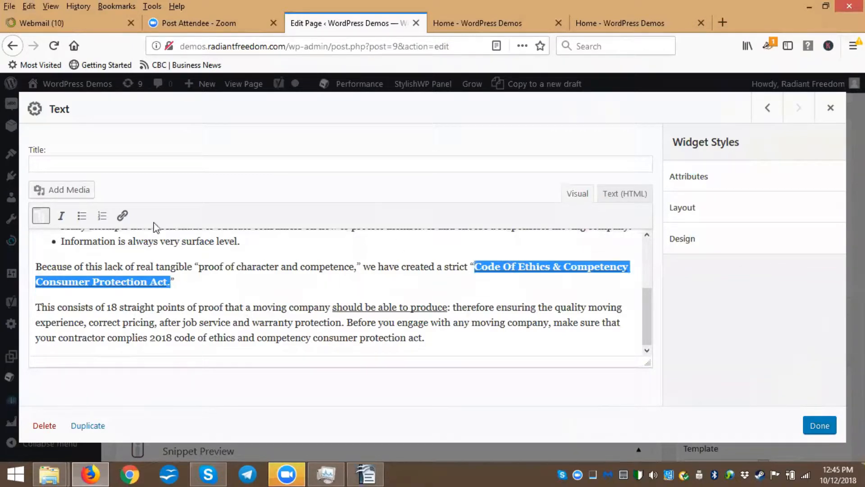
click(122, 216)
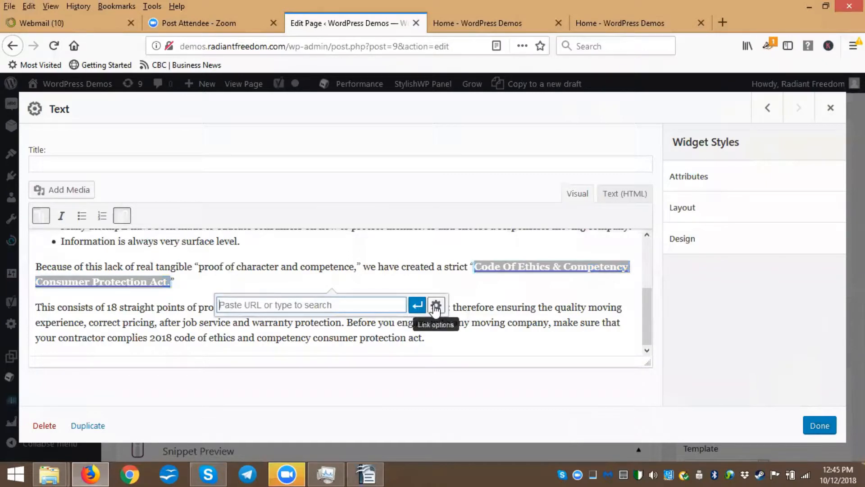
click(436, 306)
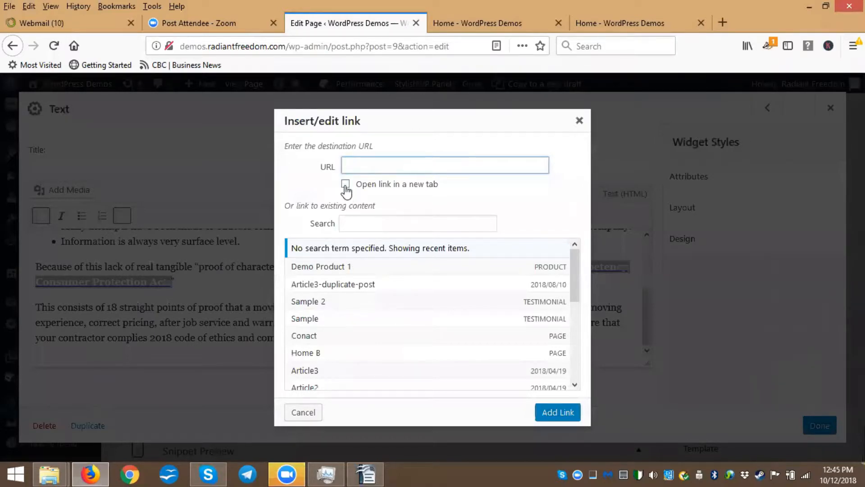
click(346, 185)
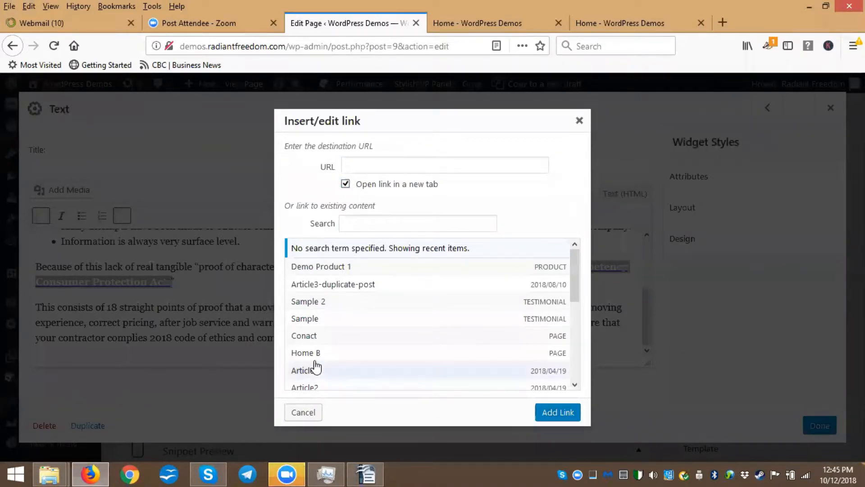
click(309, 340)
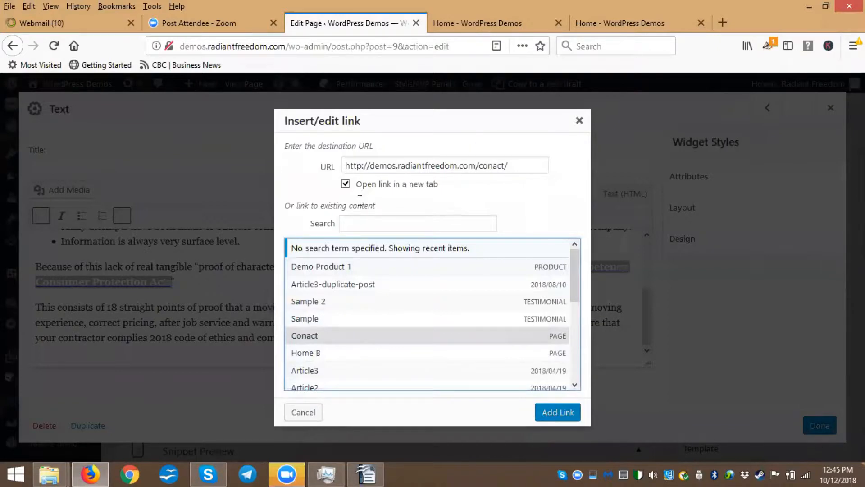
click(346, 184)
click(560, 412)
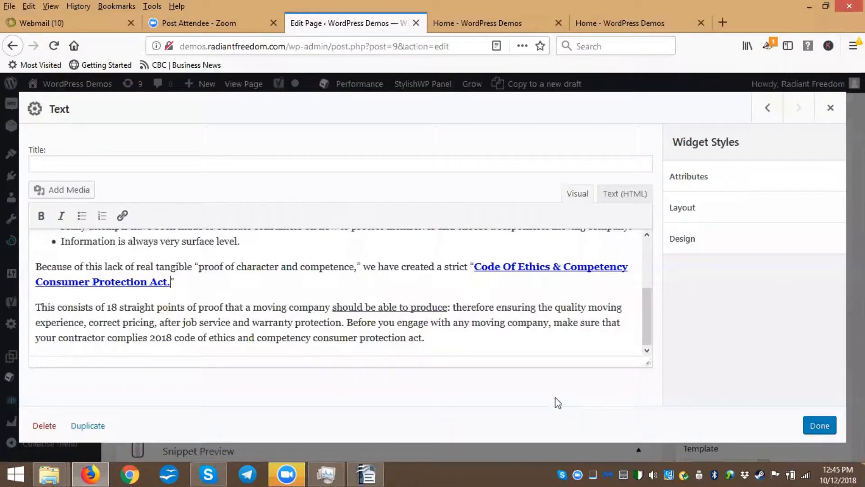
Close the Text widget and update the page
click(825, 415)
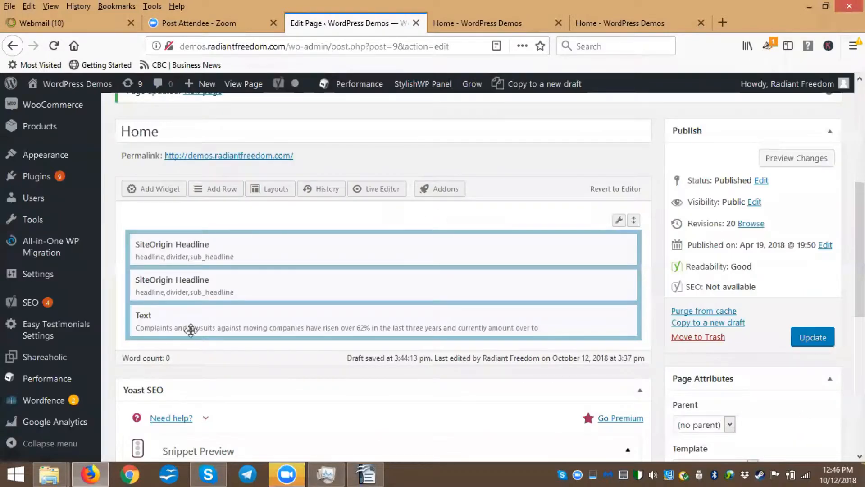
click(813, 342)
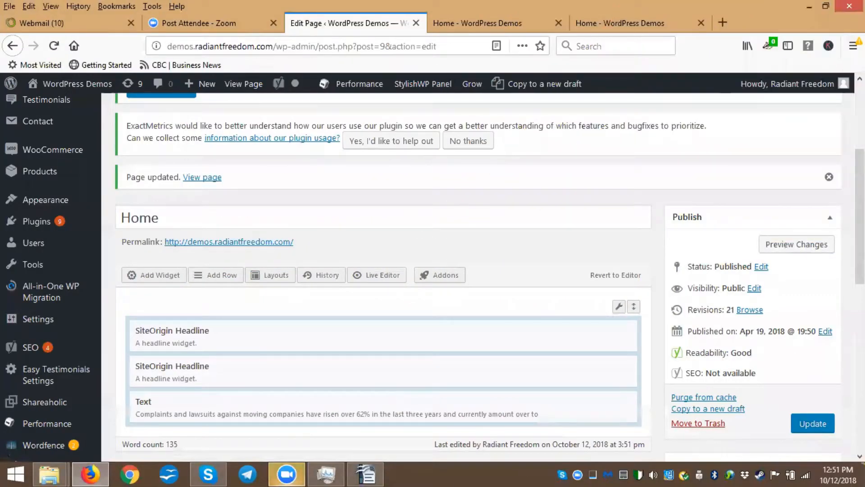
Preview the updated home page and test the Code Of Ethics link
click(792, 248)
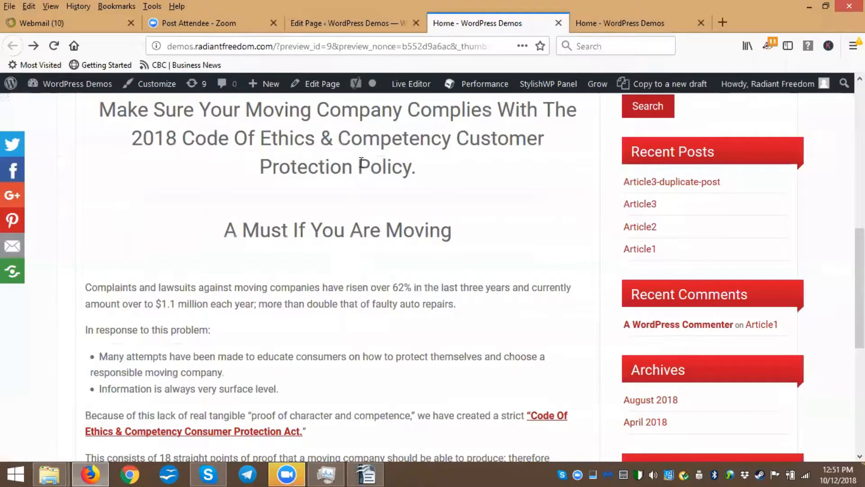
scroll(368, 196, up, 1)
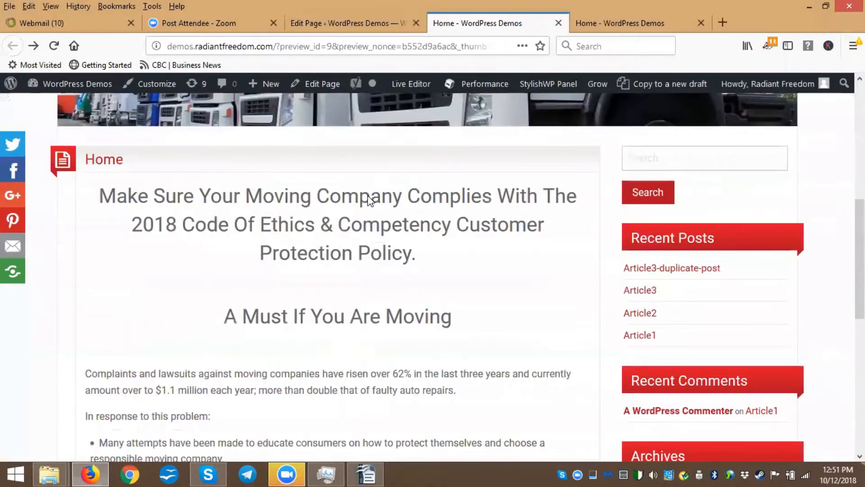
scroll(364, 226, down, 3)
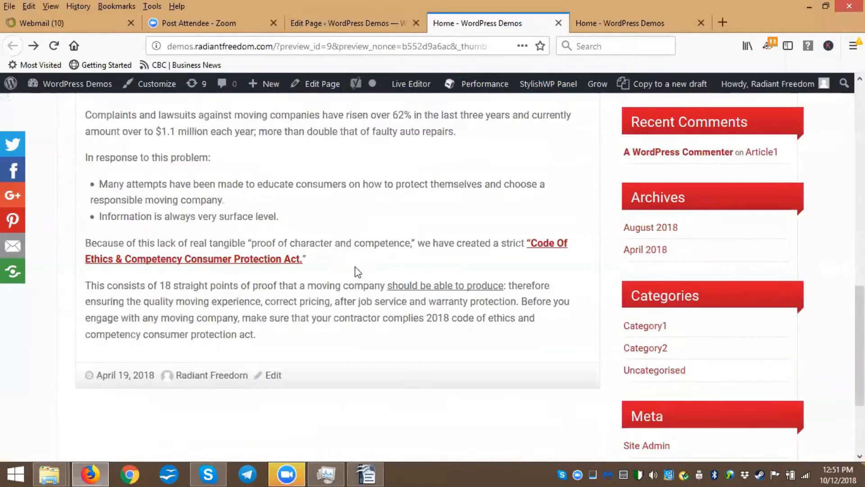
click(218, 267)
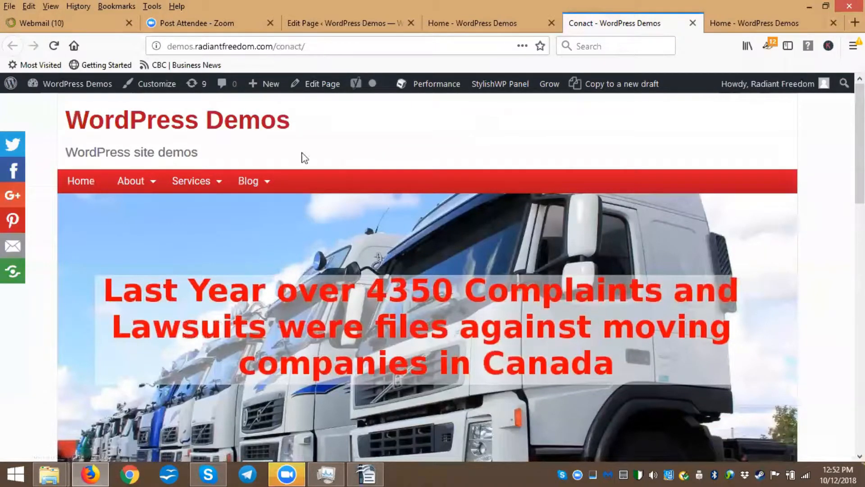
scroll(495, 189, down, 3)
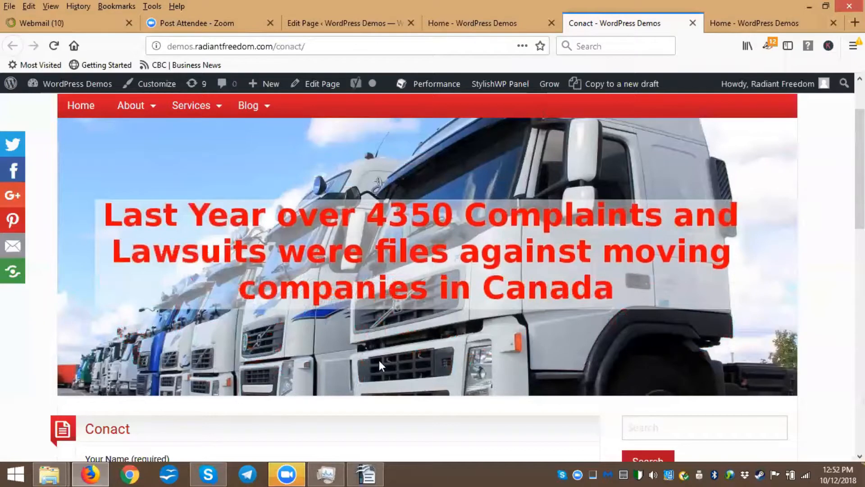
key(ctrl+Page_Up)
click(692, 24)
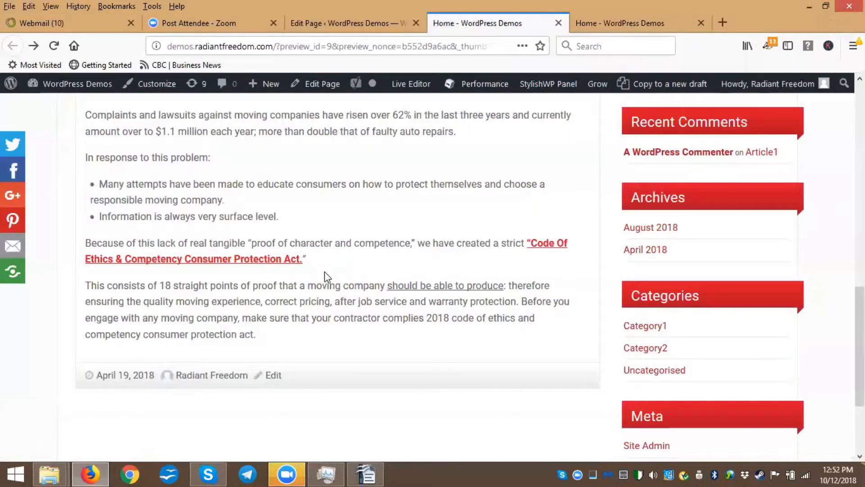
scroll(327, 276, down, 2)
scroll(331, 286, up, 1)
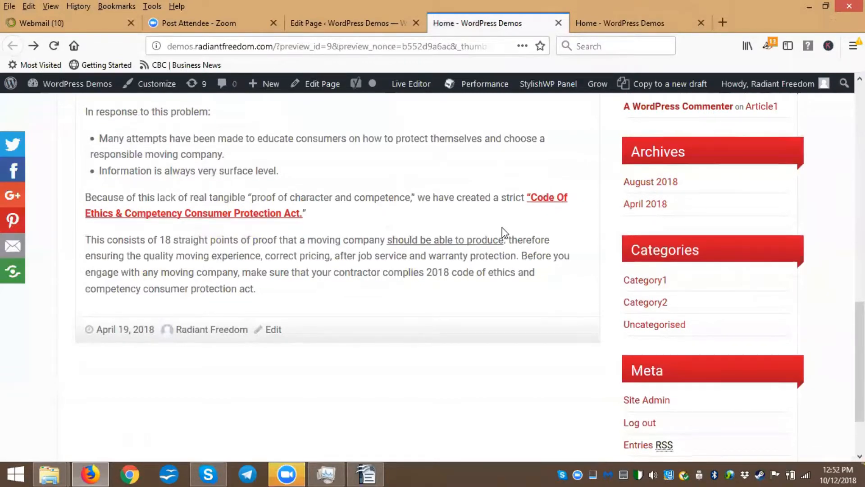
scroll(500, 234, up, 5)
click(351, 27)
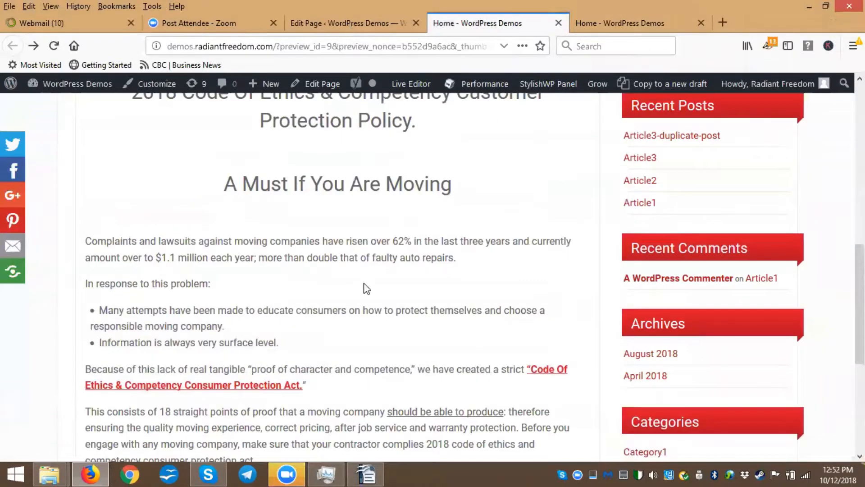
Switch to OpenOffice Writer and select the 'Three Ways You Can Judge If Your Contractor Is Honest And Ethical' heading to copy
click(366, 474)
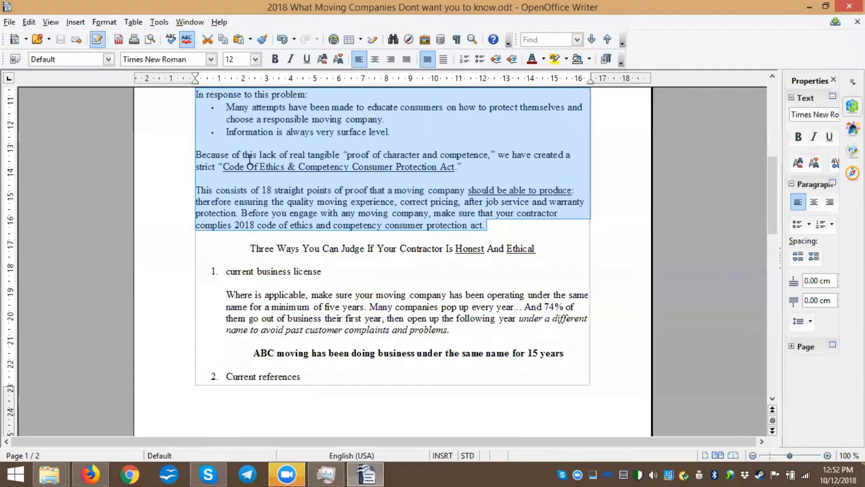
scroll(542, 158, down, 3)
triple_click(553, 157)
key(ctrl+c)
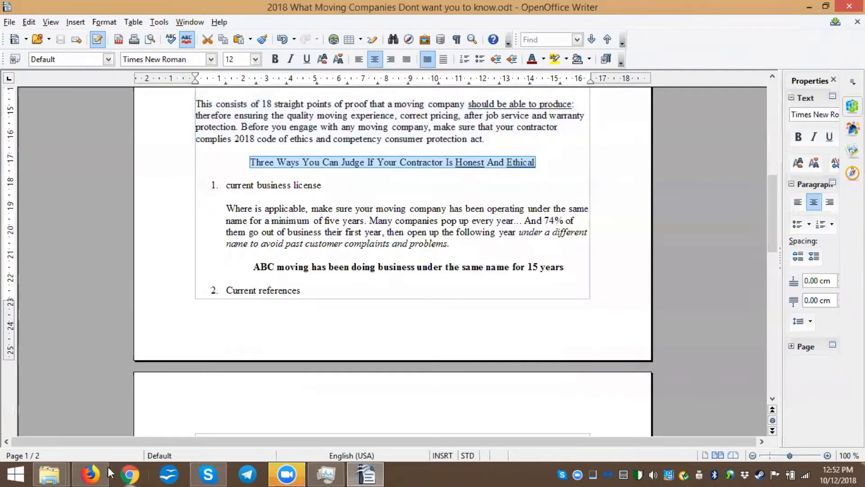
Paste the heading as a new paragraph at the end of the Text widget and close the widget
click(90, 475)
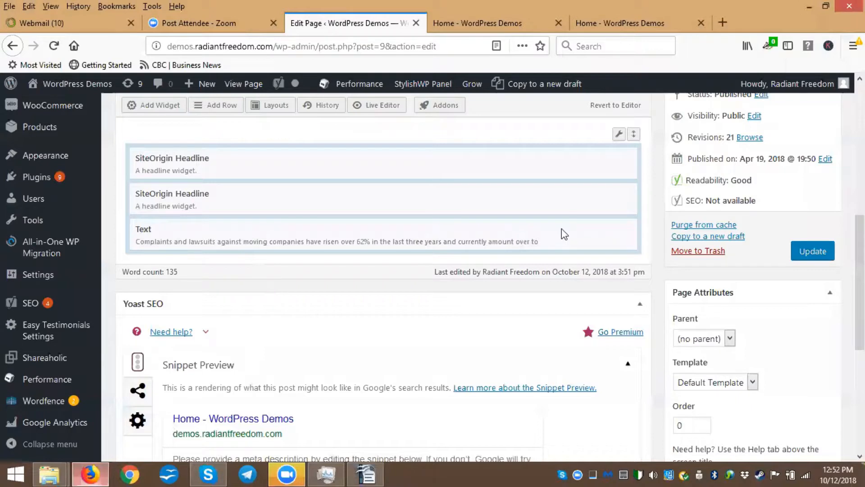
click(265, 246)
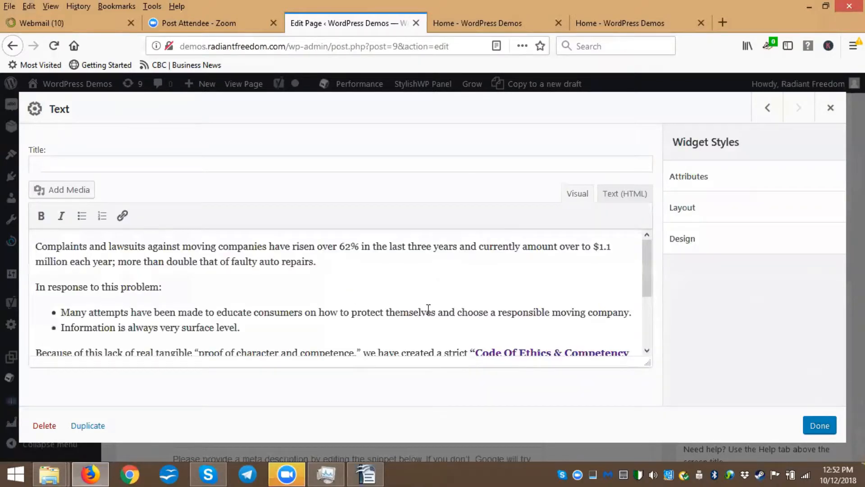
scroll(428, 310, down, 3)
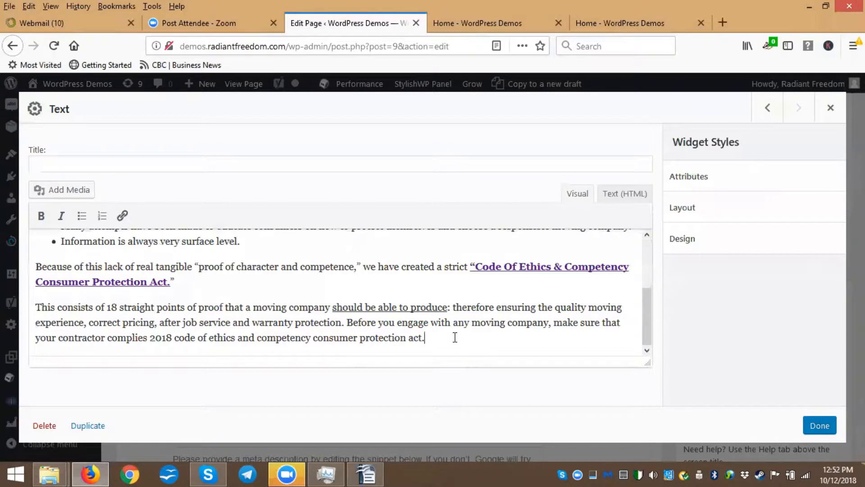
key(Return)
key(ctrl+v)
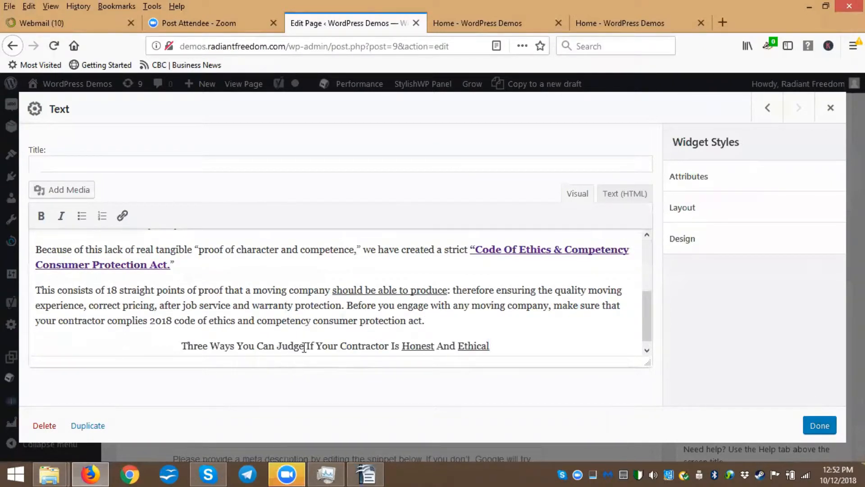
click(820, 426)
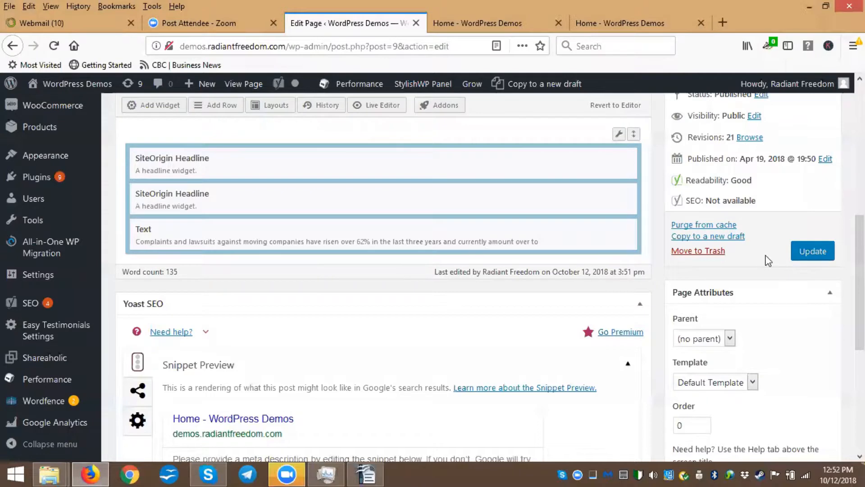
scroll(290, 248, up, 2)
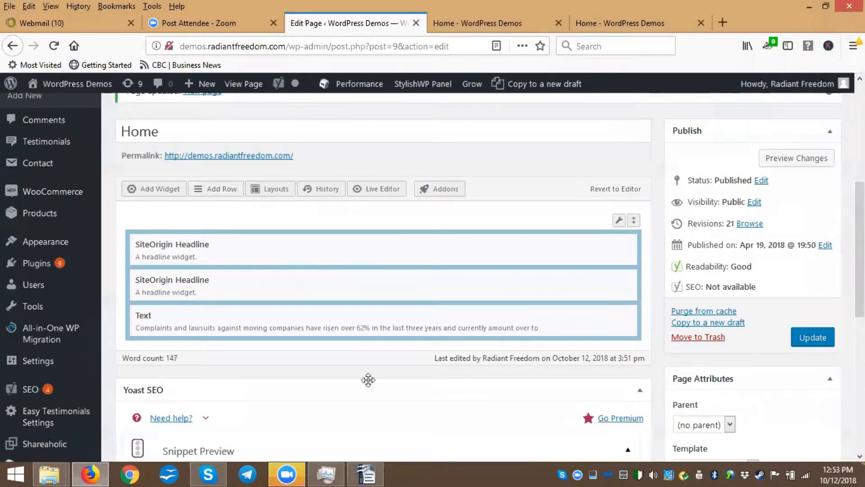
Review the numbered points in the OpenOffice Writer document, then return to the page editor
click(366, 474)
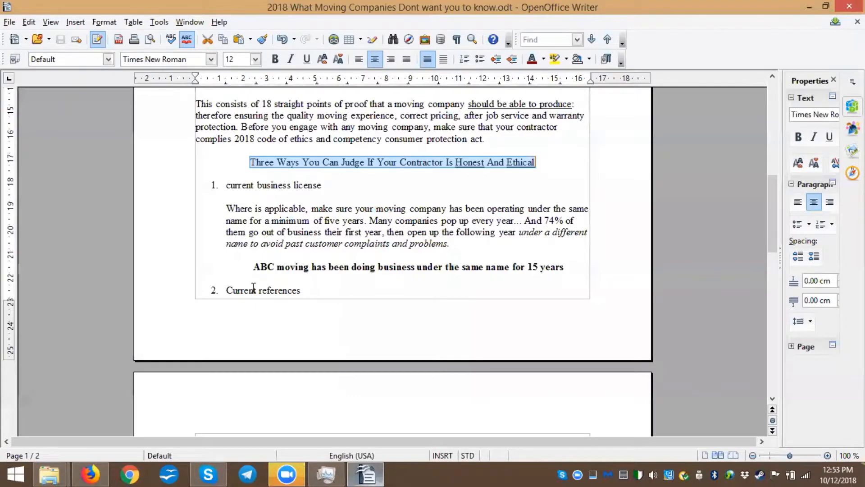
scroll(242, 212, down, 3)
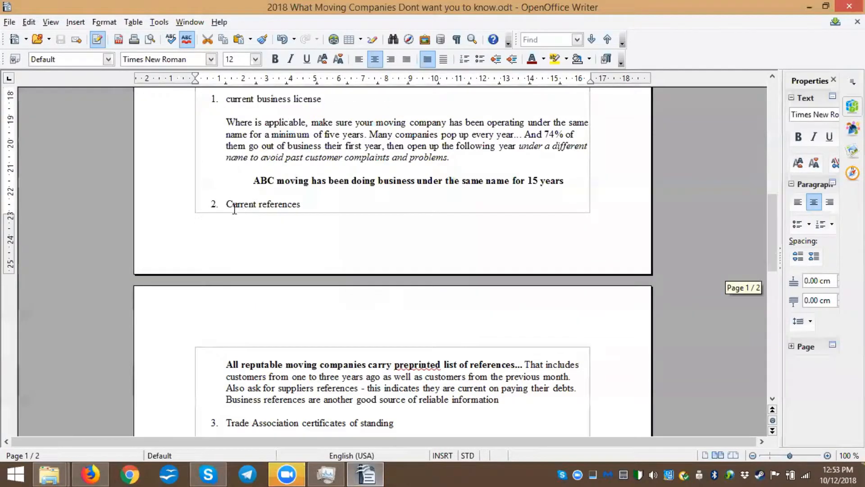
scroll(222, 201, down, 9)
scroll(257, 227, up, 9)
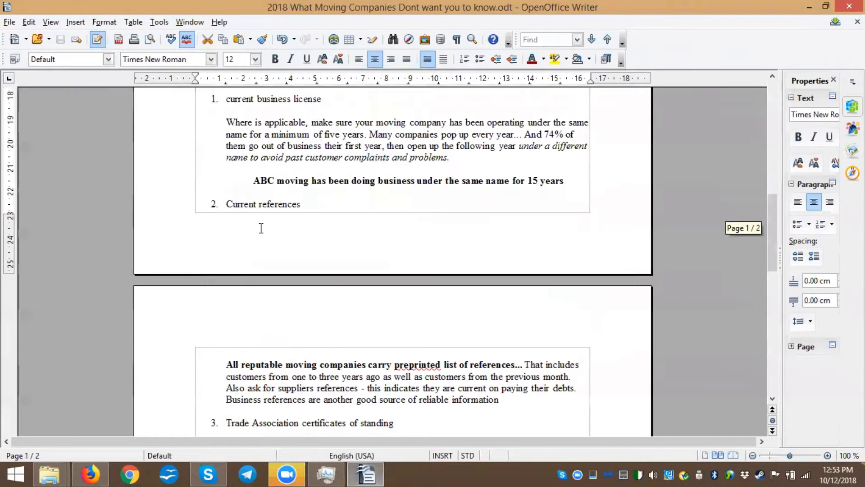
scroll(261, 228, up, 3)
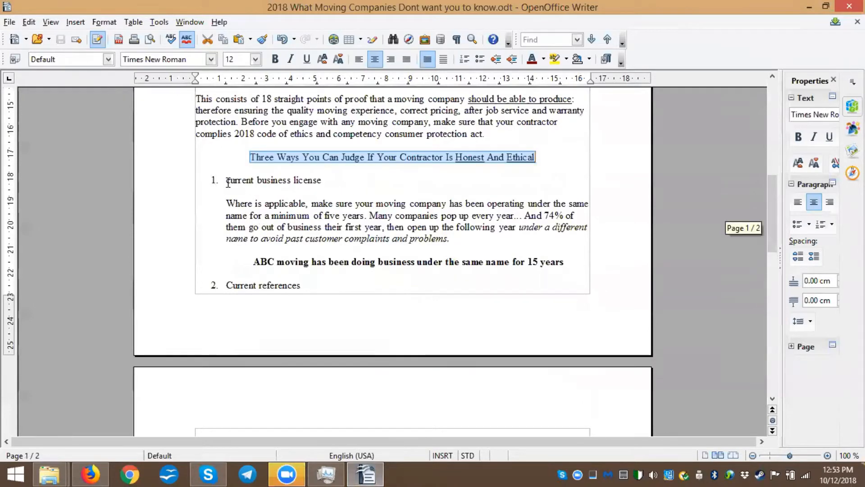
scroll(251, 251, down, 9)
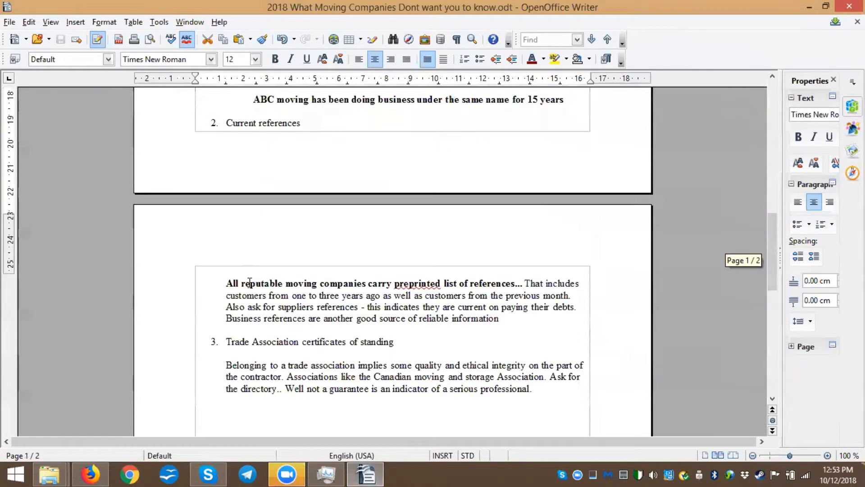
scroll(257, 309, up, 9)
key(shift+Home)
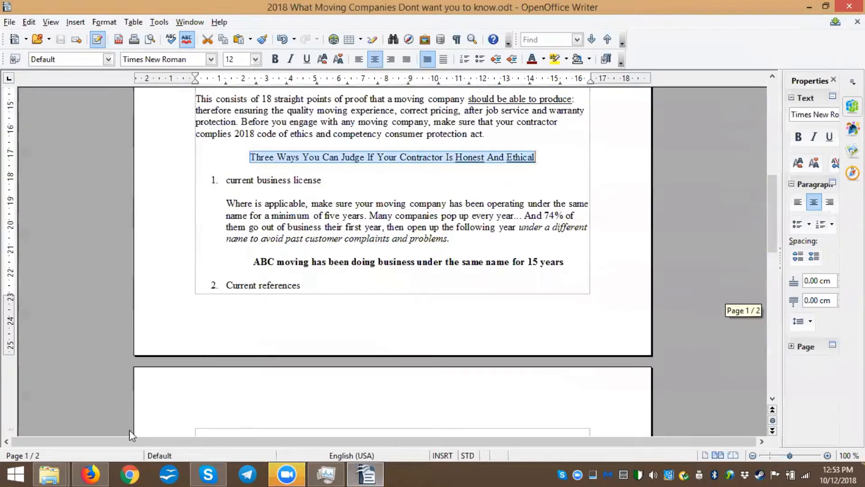
click(90, 474)
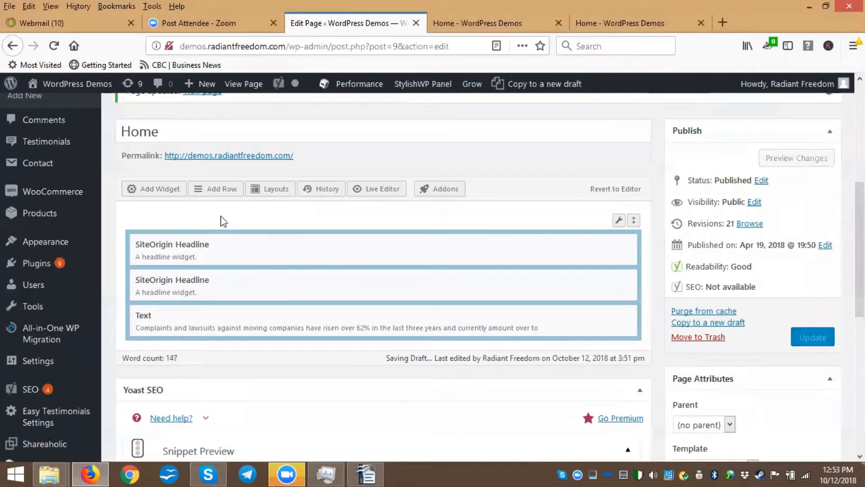
Insert a new three-column row with an Even ratio and a #c9bbbb background colour
click(224, 189)
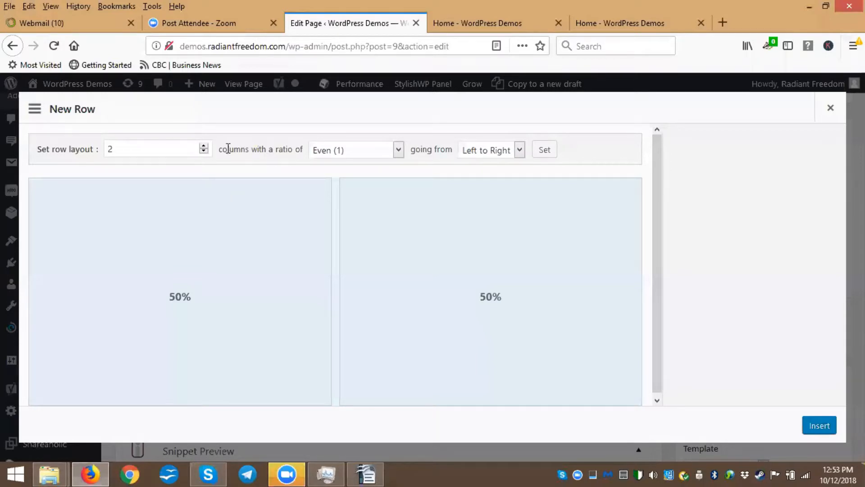
click(204, 147)
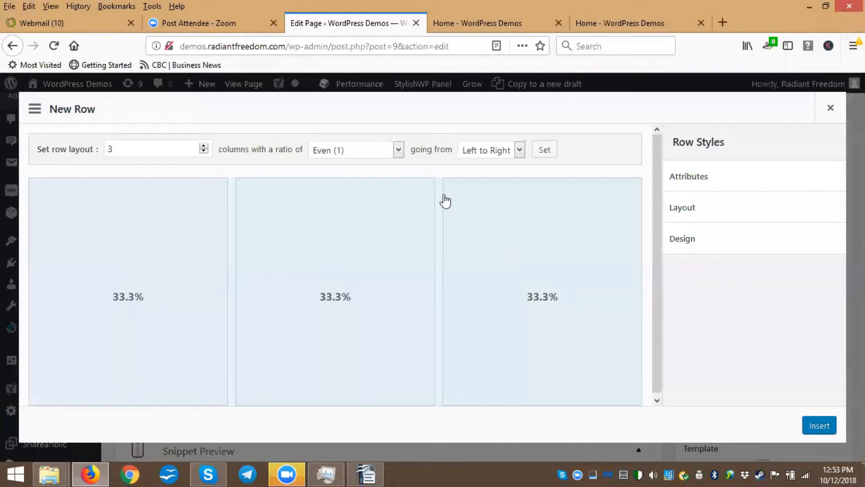
click(399, 150)
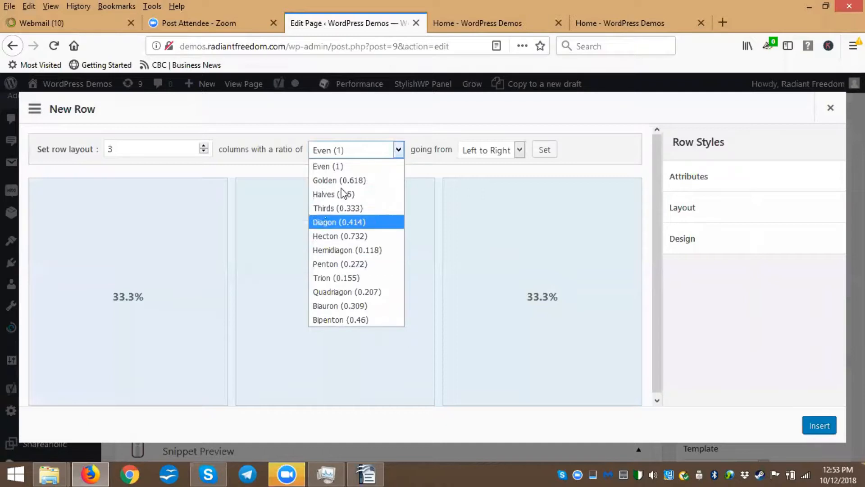
click(399, 148)
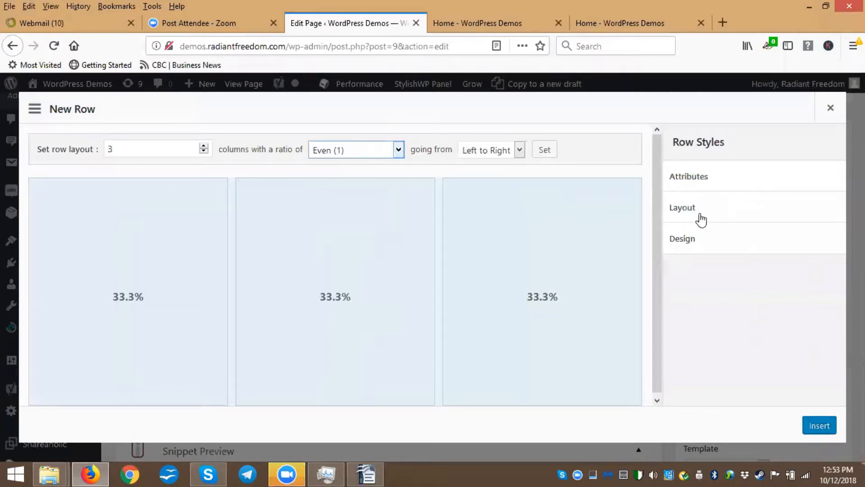
click(685, 244)
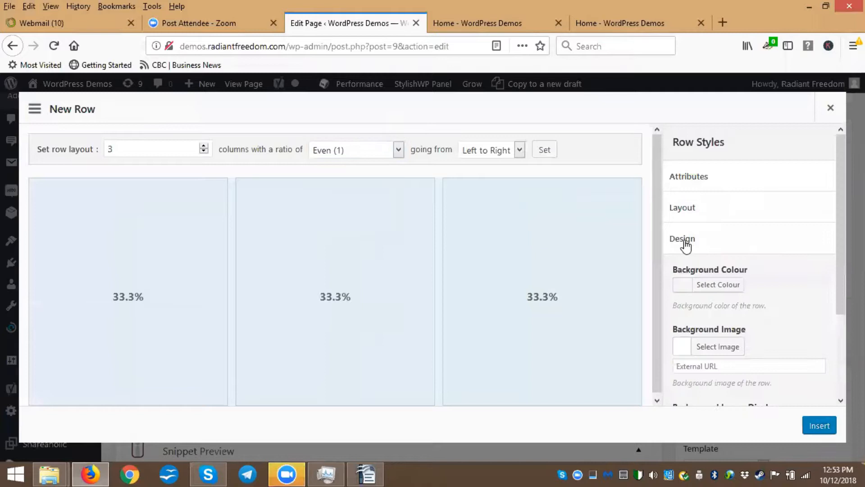
click(683, 285)
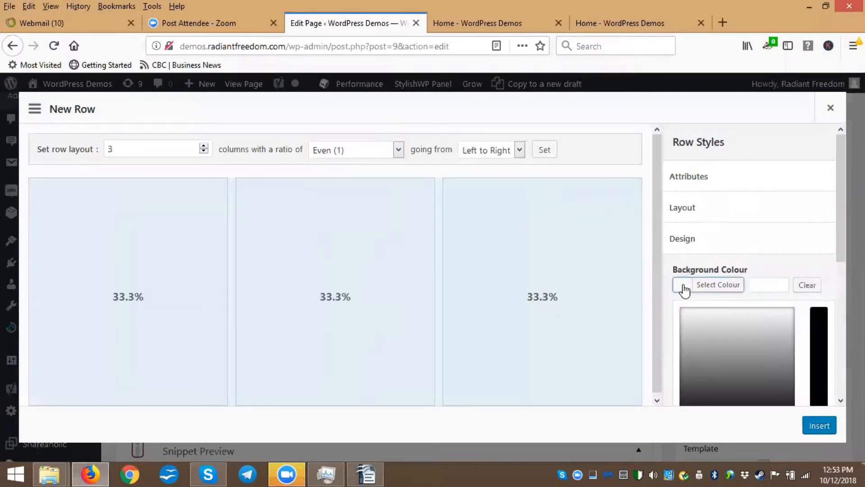
drag(702, 318, 705, 293)
scroll(705, 293, down, 2)
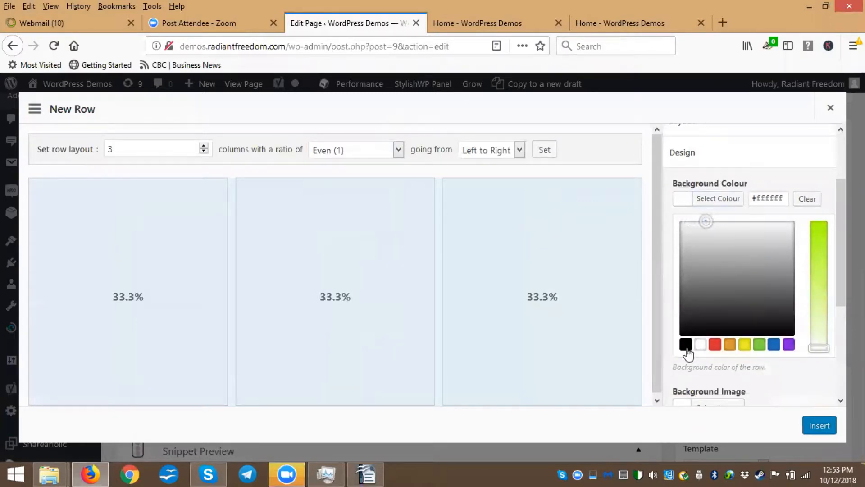
drag(818, 346, 819, 337)
drag(706, 221, 677, 246)
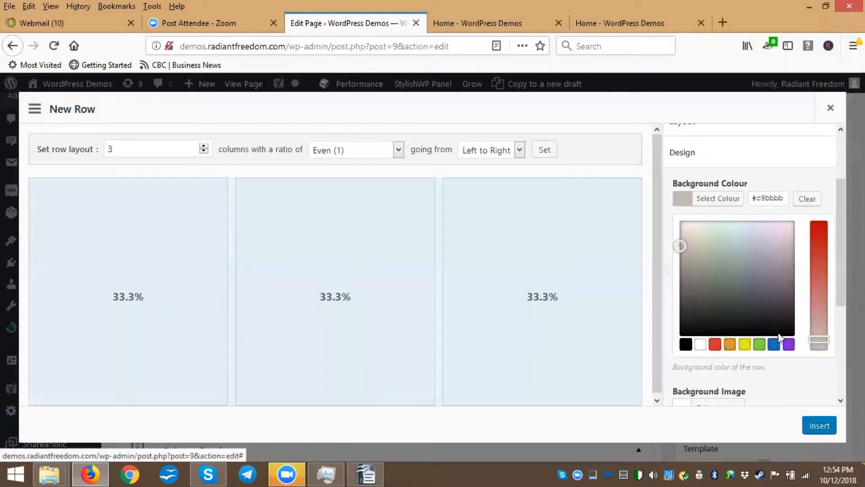
click(819, 427)
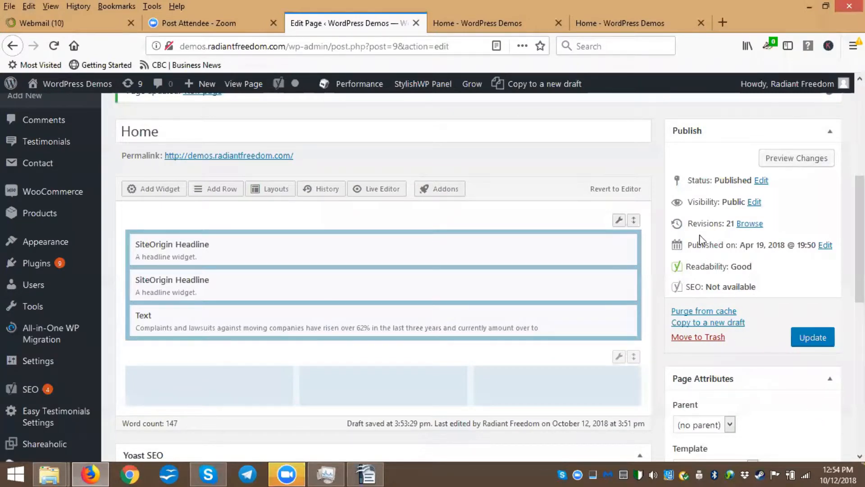
Edit the new row's design, change its background colour to #d6c7c7, and close the row settings
scroll(387, 345, down, 1)
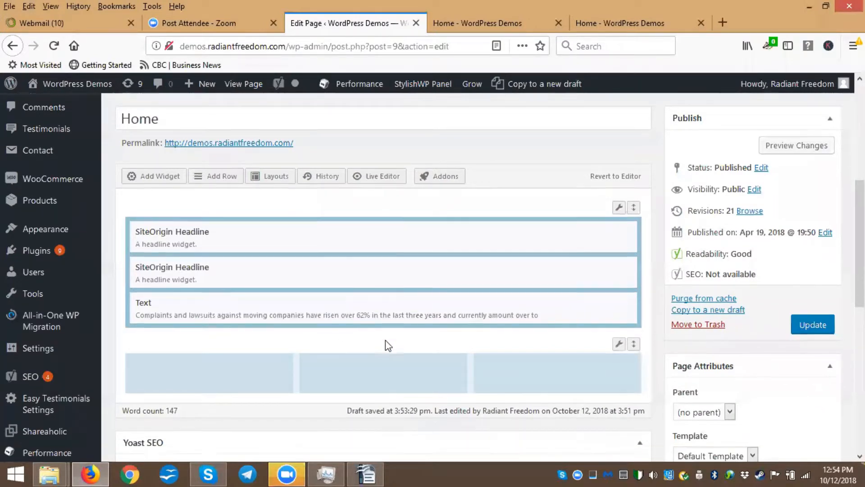
scroll(387, 345, down, 4)
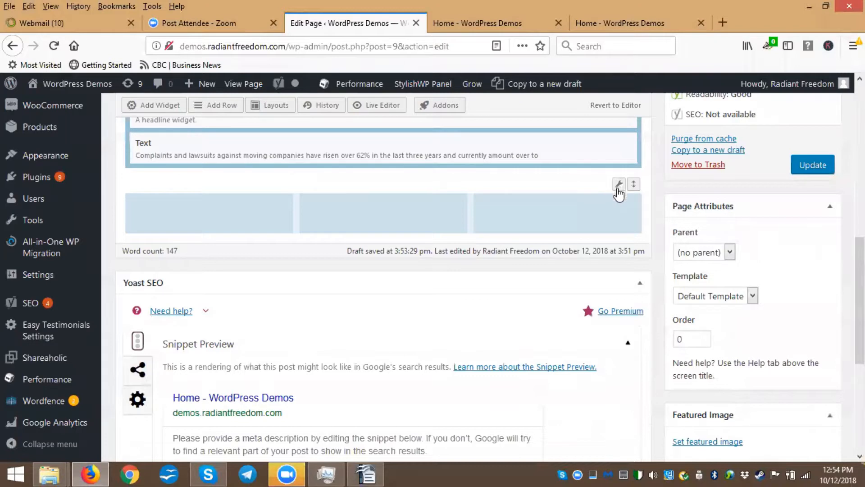
click(619, 186)
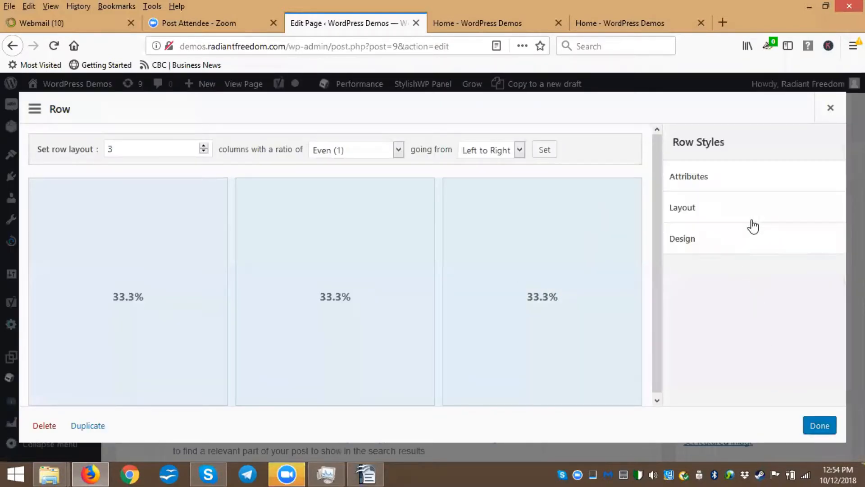
click(689, 245)
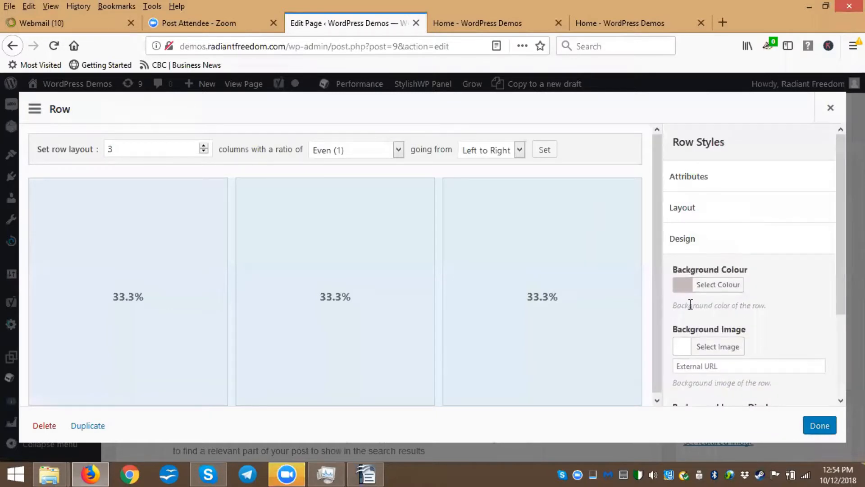
click(707, 289)
drag(678, 326, 677, 323)
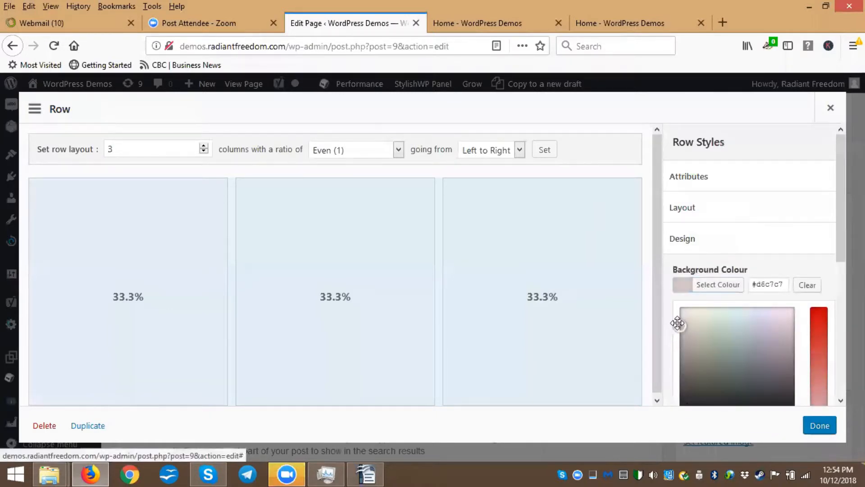
click(831, 110)
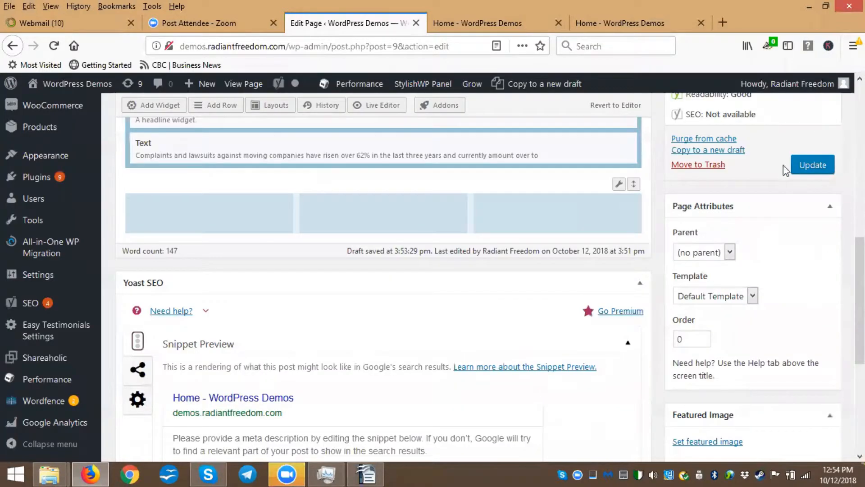
Add a Text widget to the first column of the new row
scroll(550, 216, up, 3)
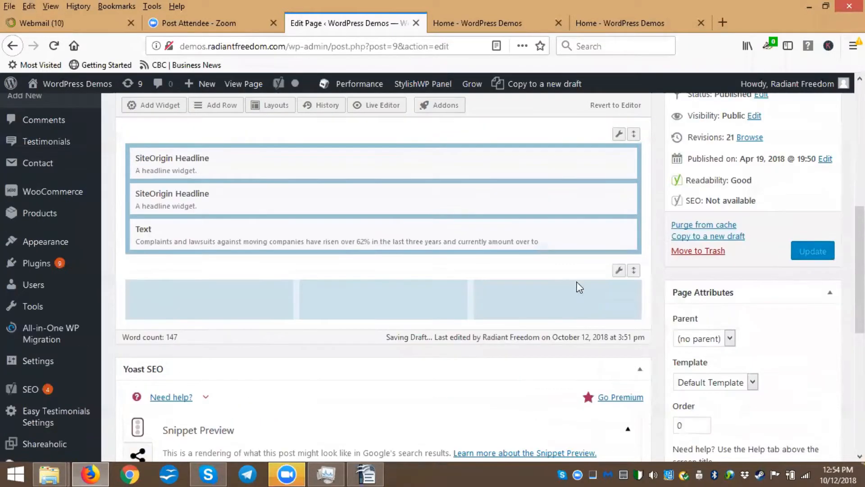
click(189, 310)
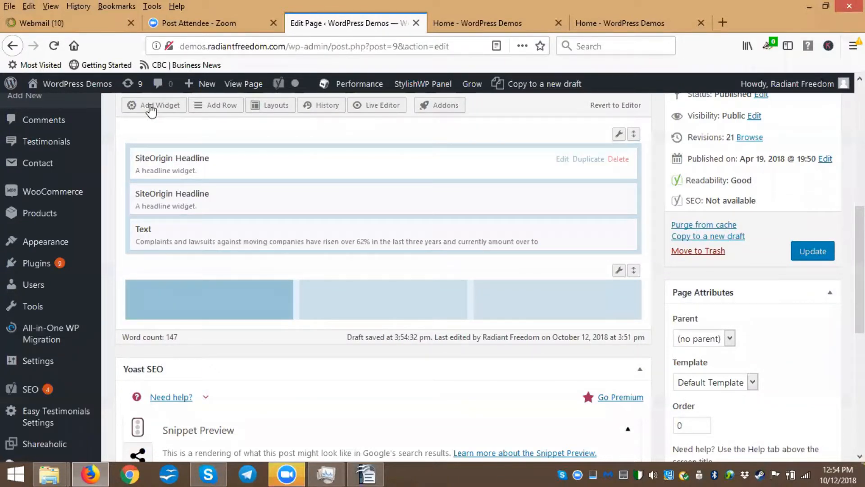
click(151, 105)
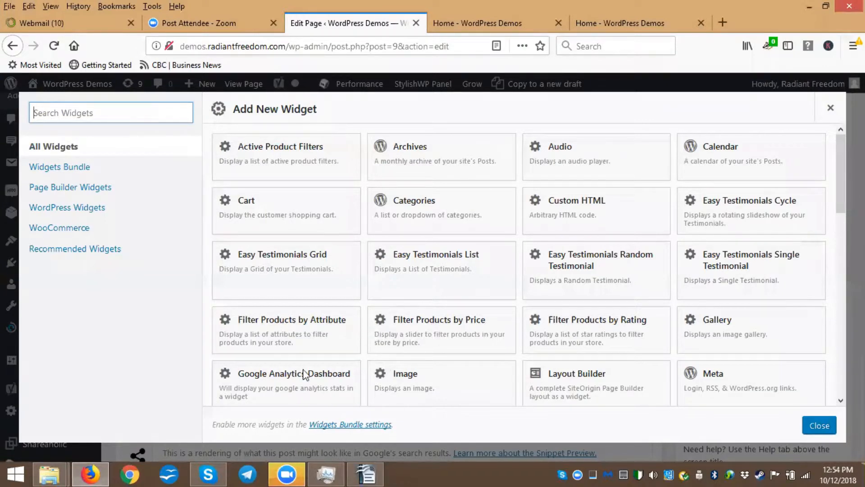
scroll(298, 367, down, 5)
scroll(281, 374, down, 5)
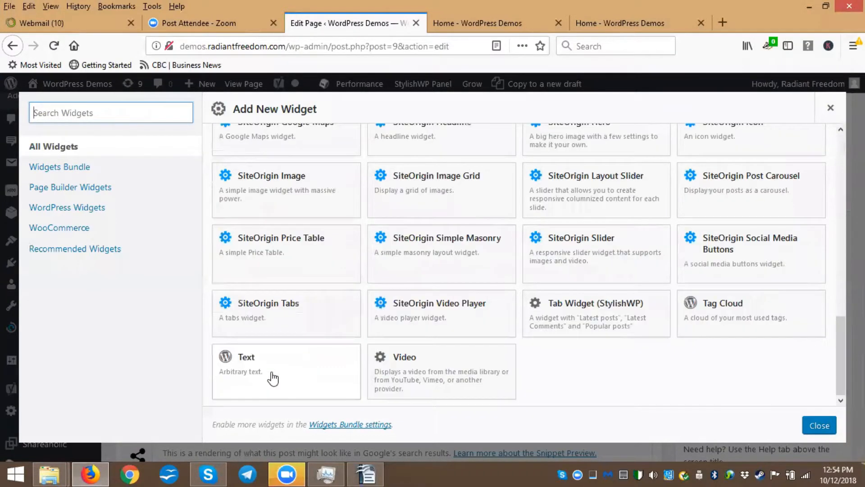
click(243, 360)
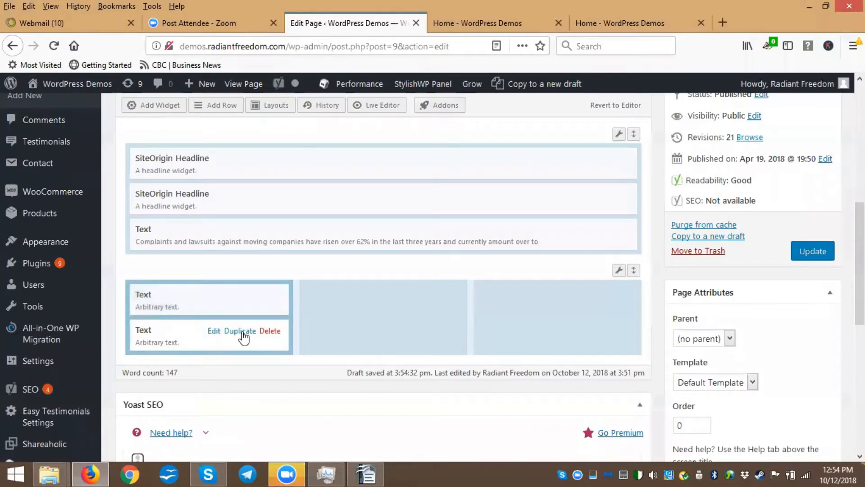
Duplicate the Text widget into the second and third columns and open the first column's widget for editing
click(243, 332)
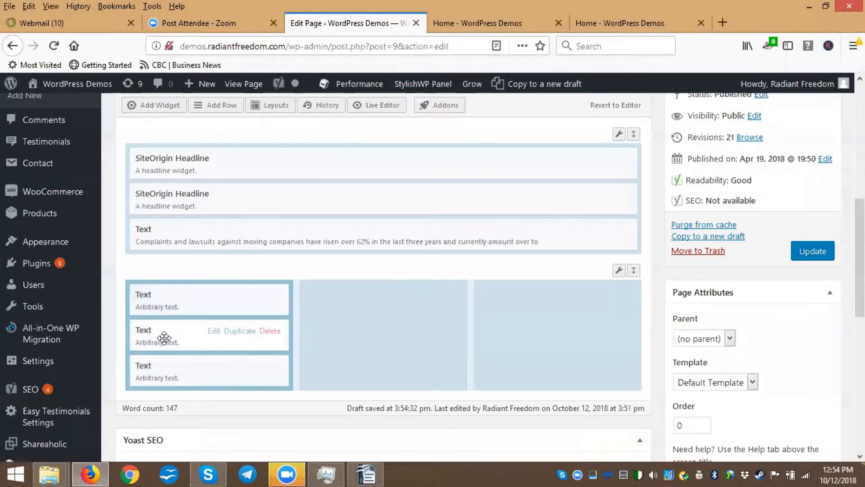
drag(157, 336, 347, 300)
drag(170, 334, 523, 305)
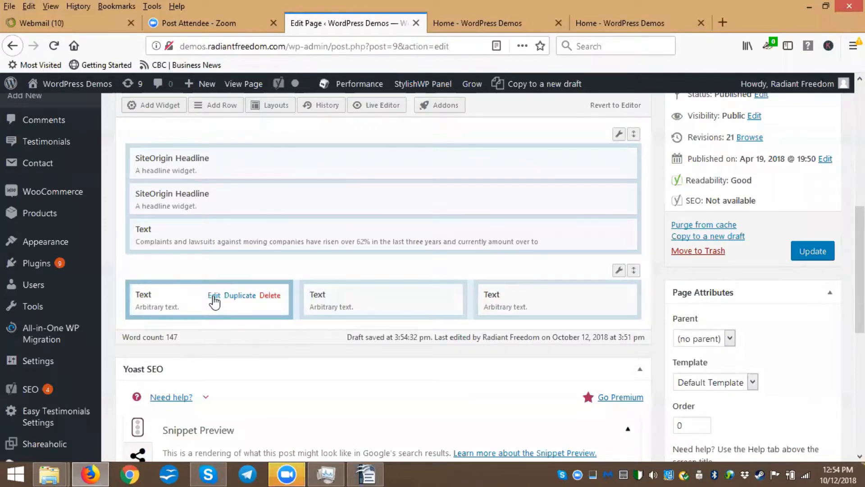
click(214, 297)
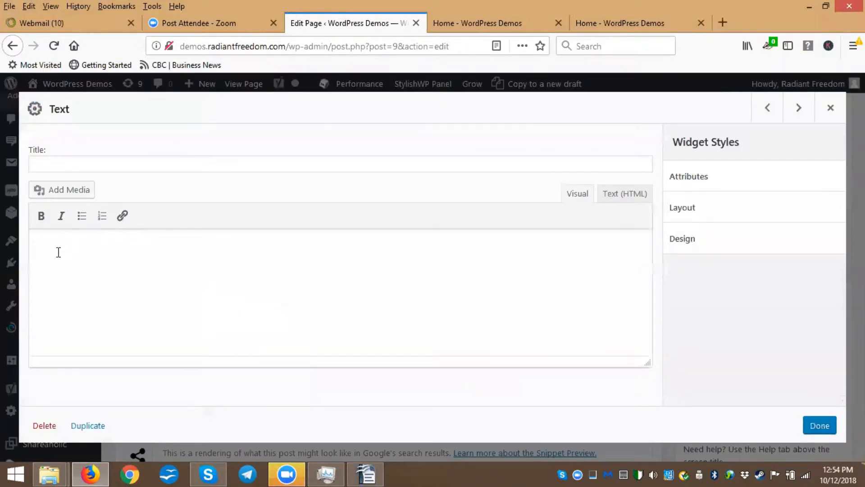
Switch to OpenOffice Writer and change the 'current business license' item to Capitalize Every Word case
click(365, 474)
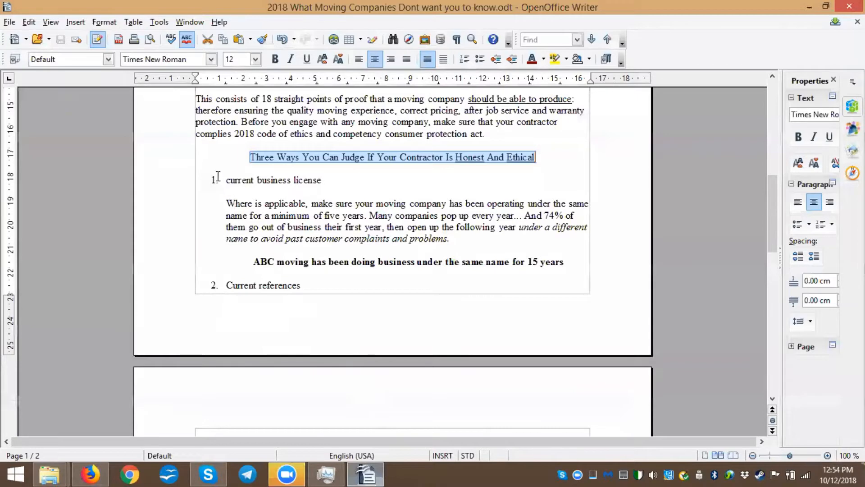
triple_click(336, 177)
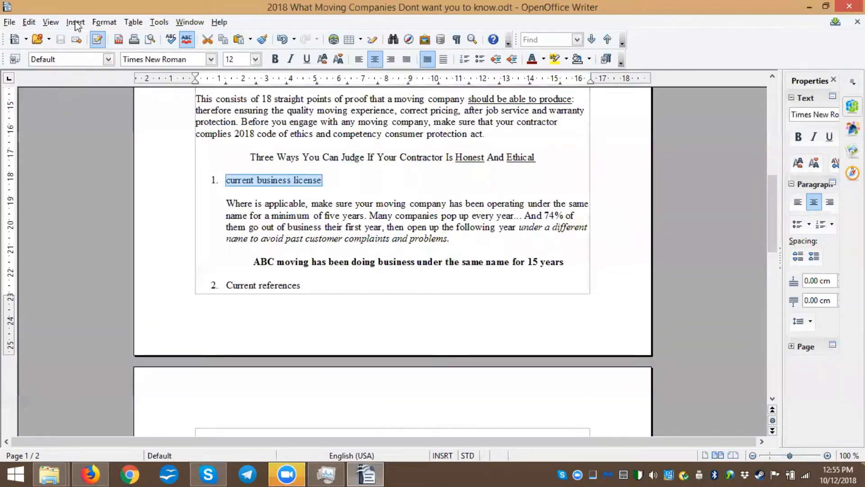
click(104, 21)
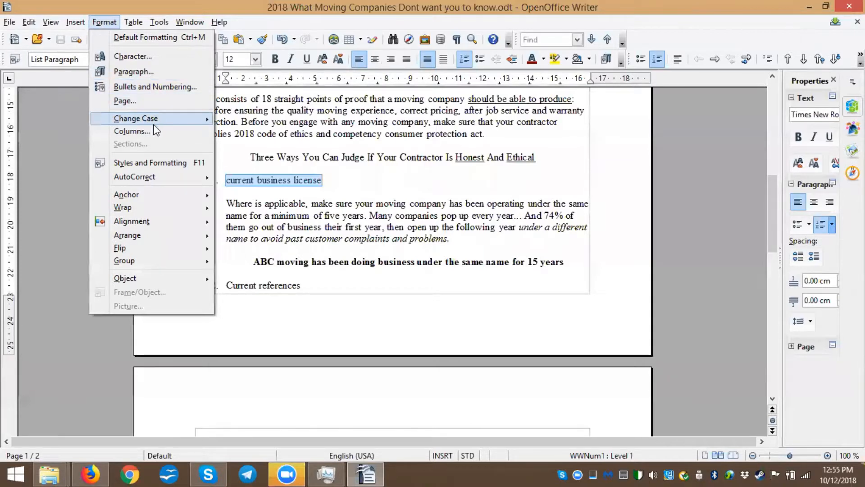
mouse_move(158, 121)
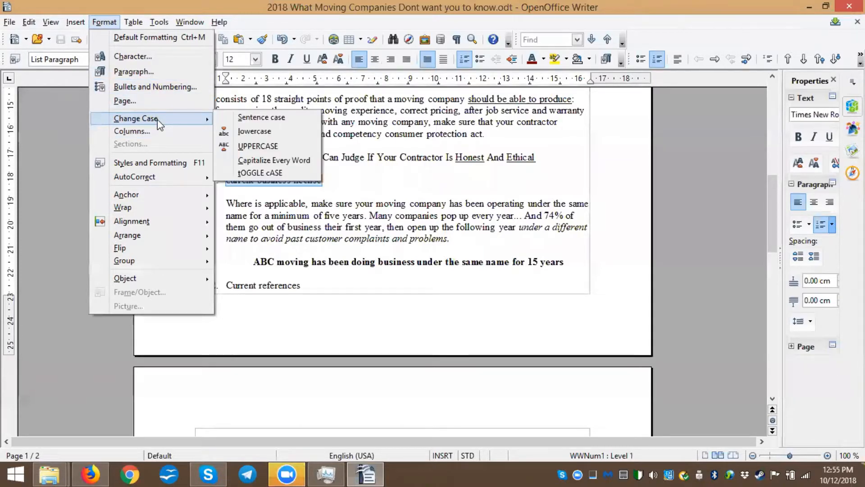
click(267, 161)
Change the 'Current references' item in the document to Capitalize Every Word case
drag(228, 288, 302, 286)
click(104, 22)
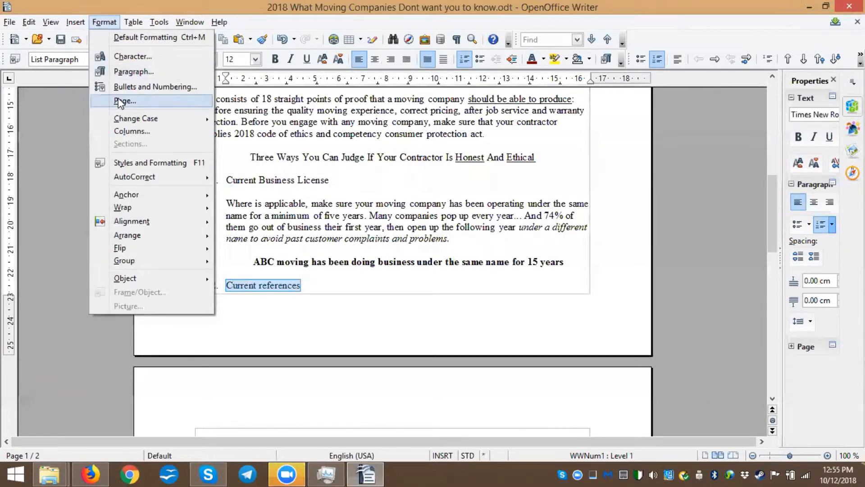
mouse_move(168, 121)
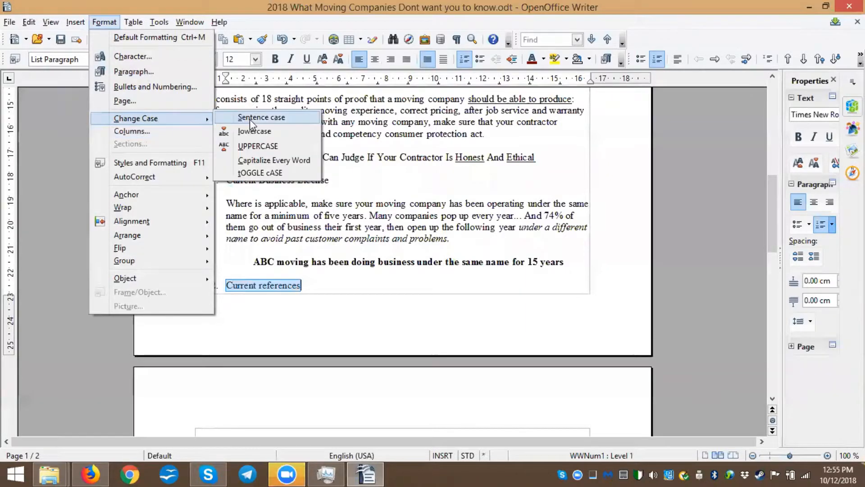
click(269, 160)
Change the 'Trade Association certificates of standing' item to Capitalize Every Word case
scroll(303, 176, down, 10)
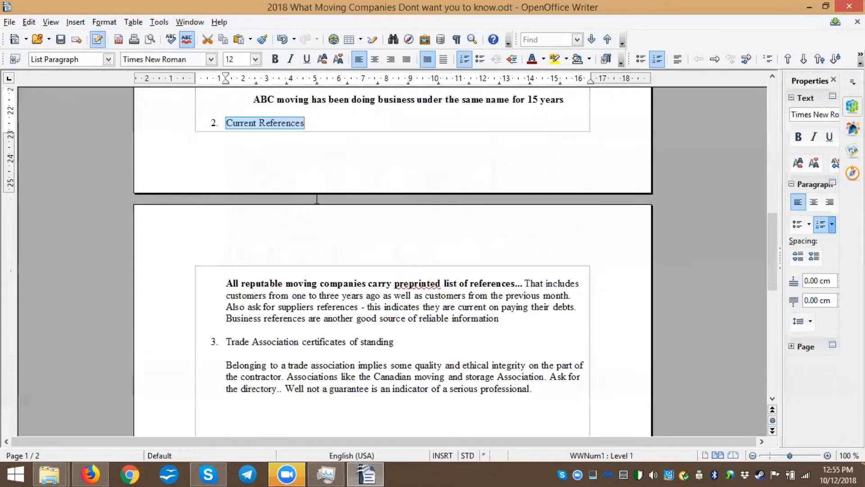
drag(394, 256, 226, 256)
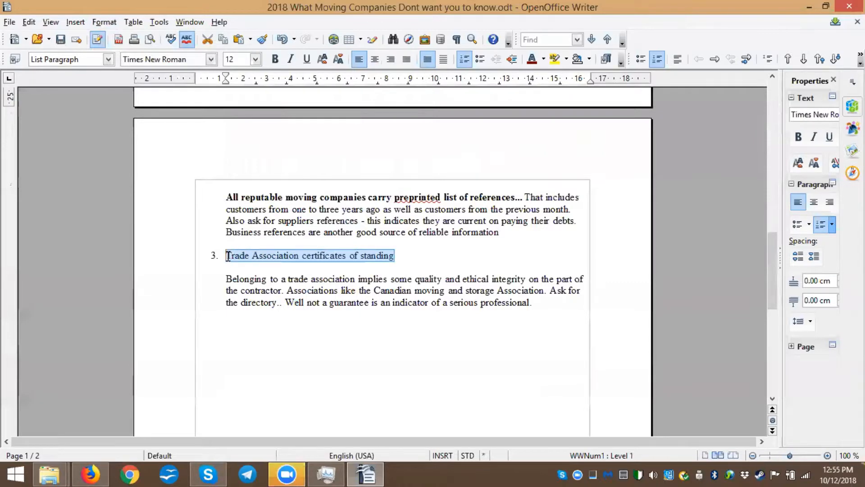
click(104, 21)
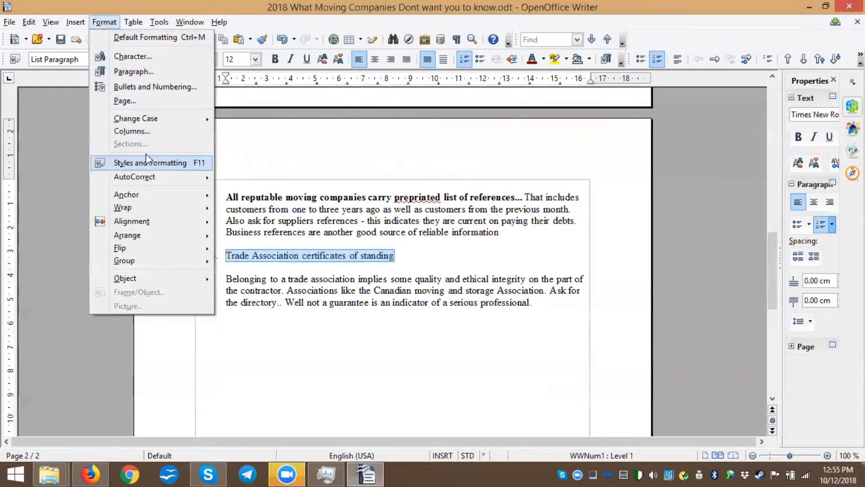
mouse_move(199, 121)
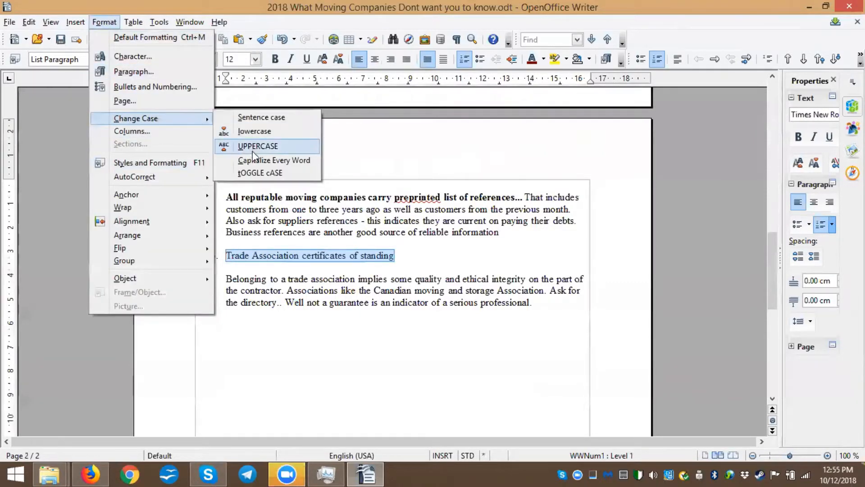
click(274, 160)
scroll(315, 267, up, 5)
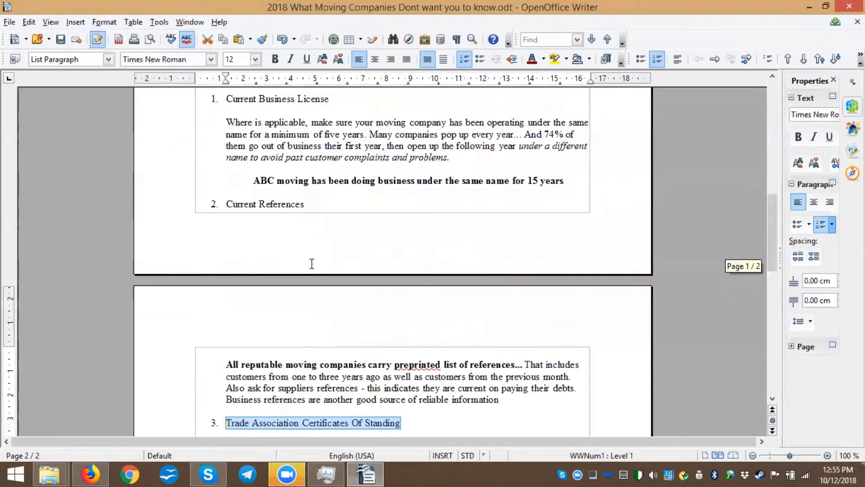
Copy the section from 'Current Business License' through the ABC moving line and paste it into the first column's Text widget
scroll(260, 215, up, 2)
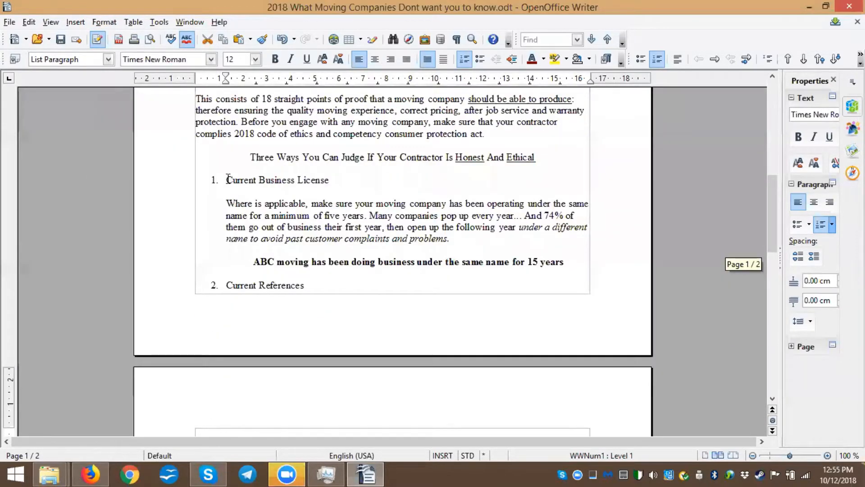
shift+click(574, 264)
key(ctrl+c)
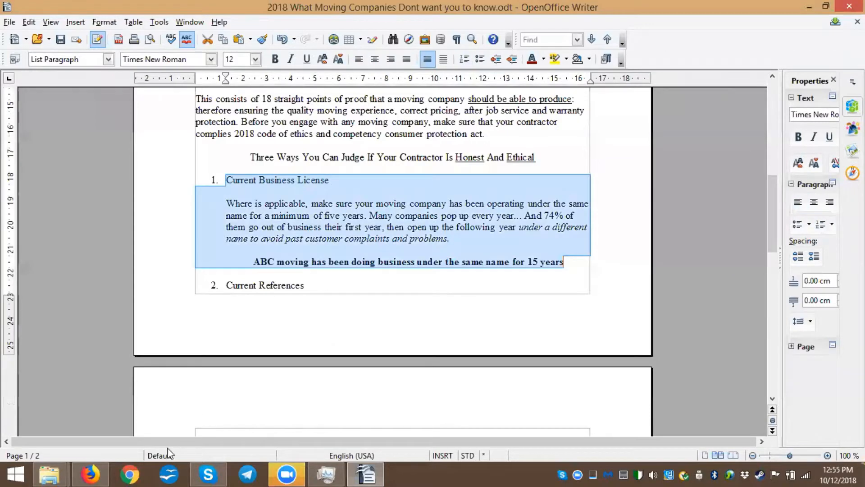
click(90, 474)
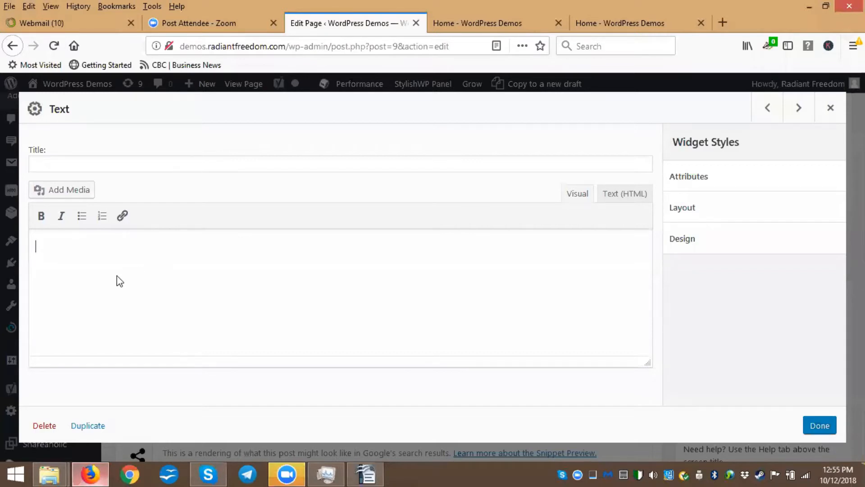
key(ctrl+v)
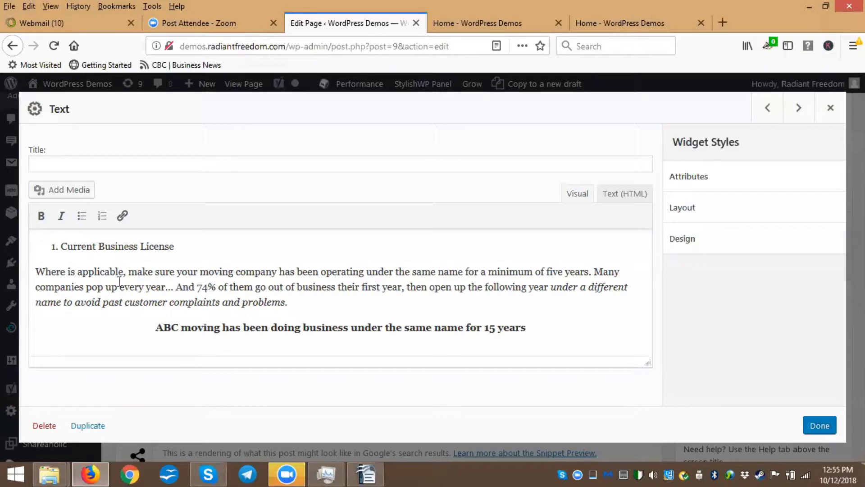
Remove the numbered list formatting and delete the 'Current Business License' line from the widget text
click(113, 245)
click(102, 217)
drag(36, 250, 165, 245)
key(ctrl+c)
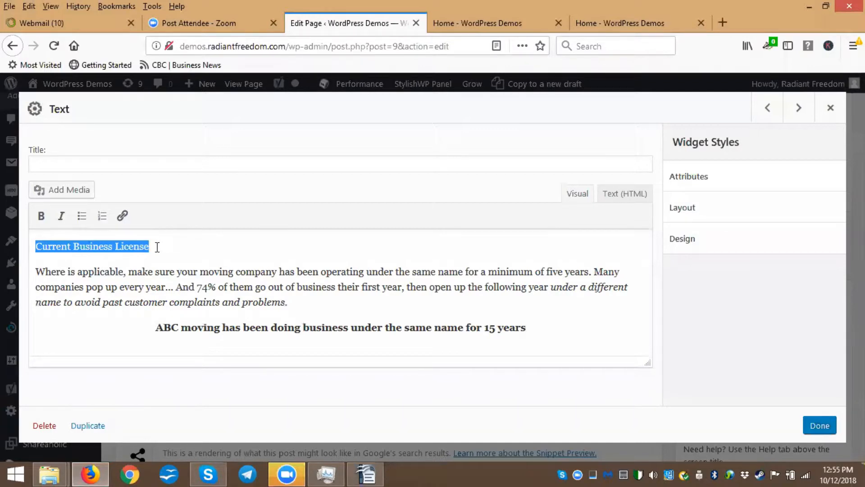
key(BackSpace)
key(Delete)
key(Delete)
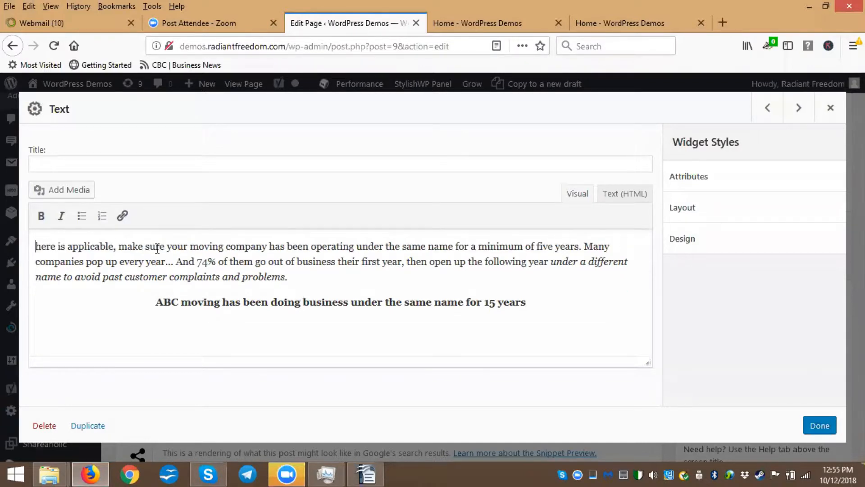
Restore the missing 'W' at the start of the paragraph and save the Text widget
key(ctrl+w)
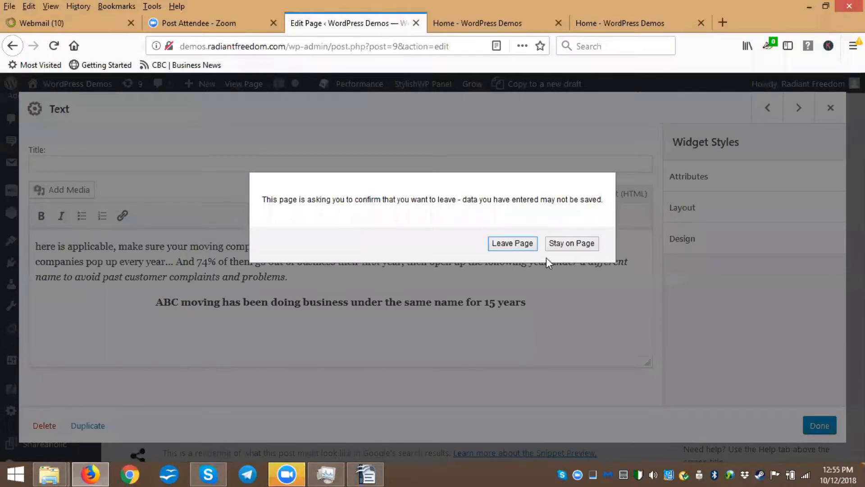
click(587, 247)
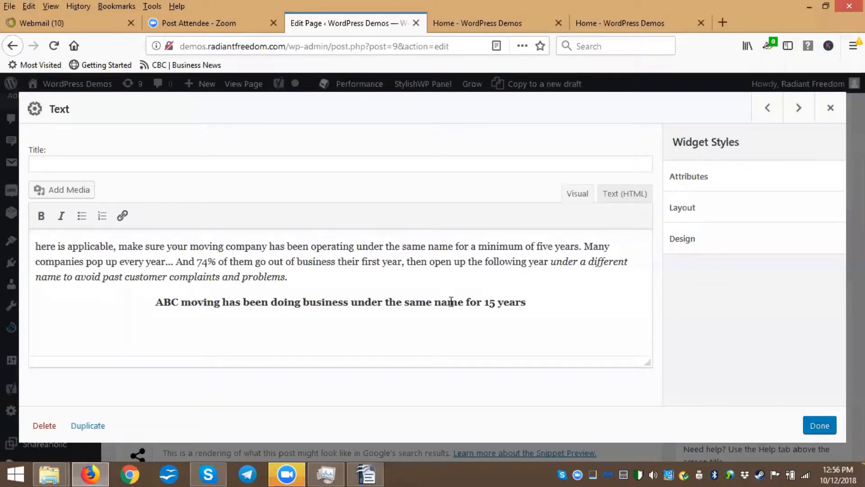
text(W)
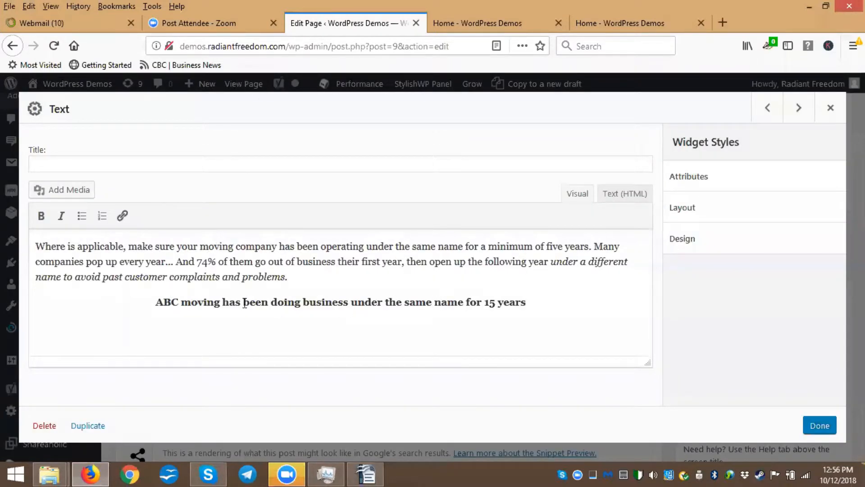
click(820, 427)
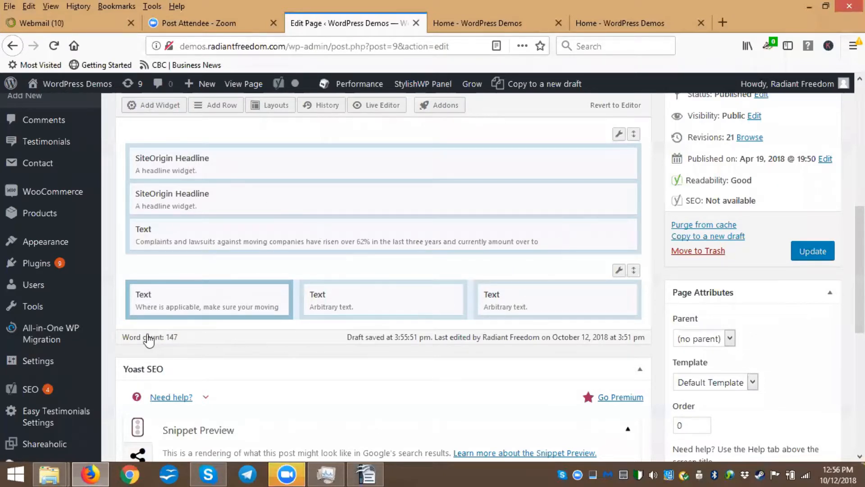
Place a SiteOrigin Headline widget above the first column's Text widget, duplicate it, and move copies into the second and third columns
drag(151, 336, 156, 303)
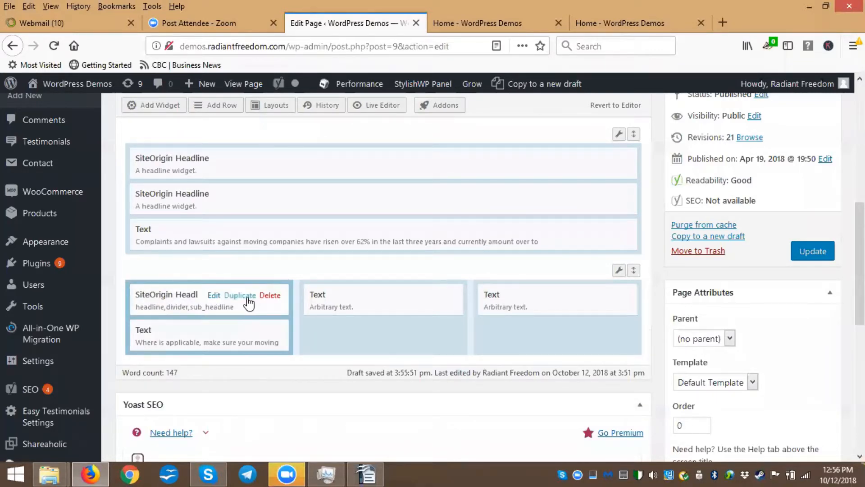
click(240, 298)
click(238, 298)
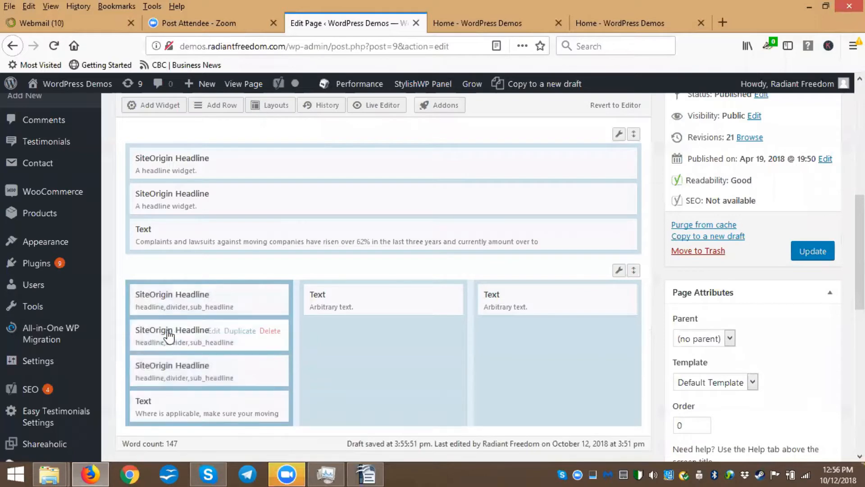
drag(143, 333, 325, 305)
drag(155, 338, 515, 306)
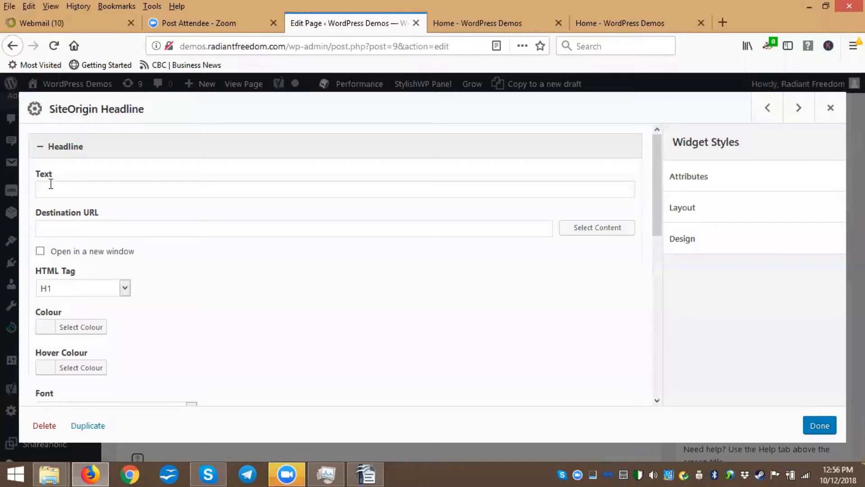
Set the first column headline's text to 'Current Business License' with HTML tag H4 and save it
click(51, 184)
key(ctrl+v)
click(123, 288)
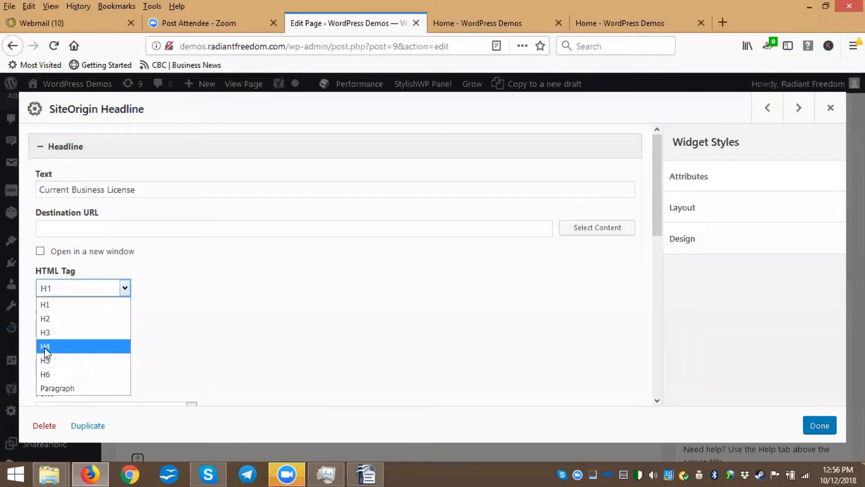
click(46, 346)
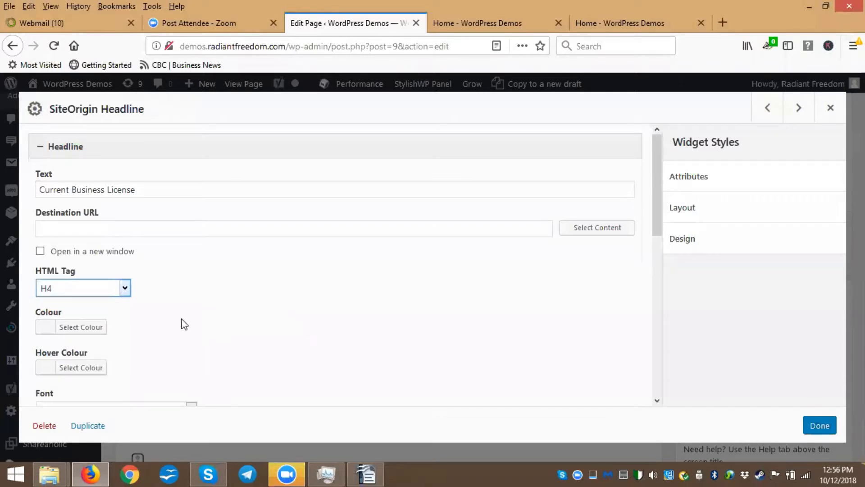
scroll(212, 318, down, 1)
scroll(217, 318, down, 4)
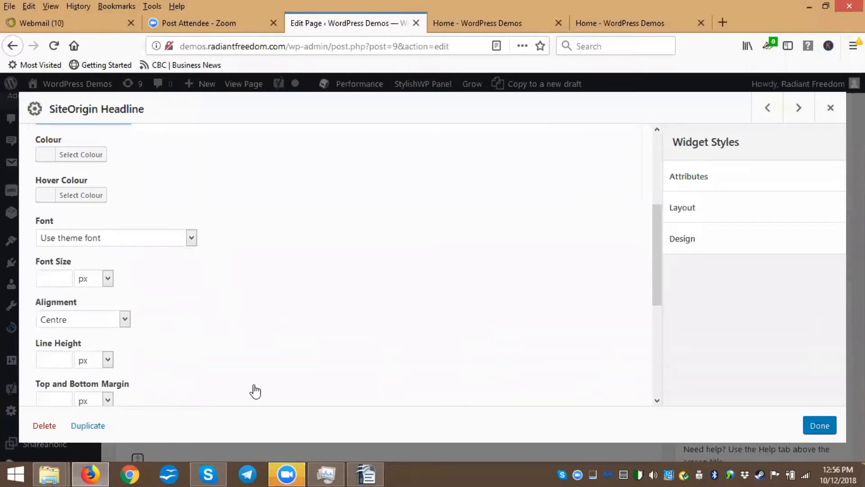
click(821, 425)
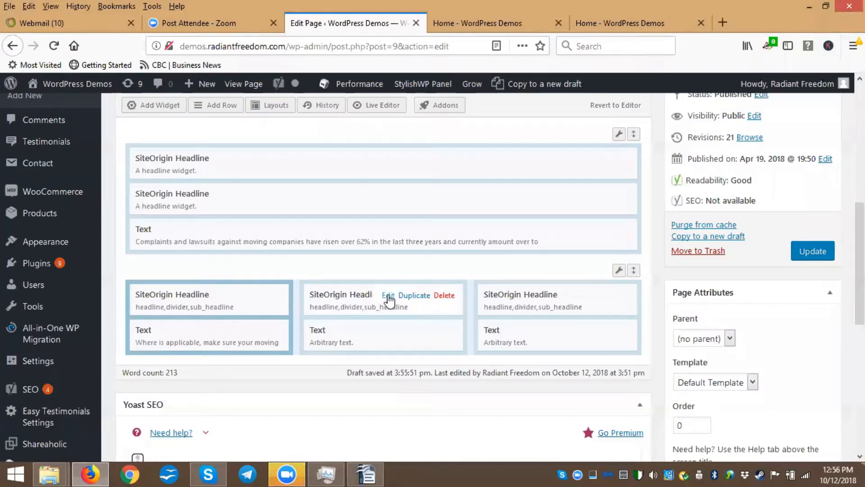
Copy 'Current References' from the Writer document into the second column headline's text, removing the leading number
click(388, 299)
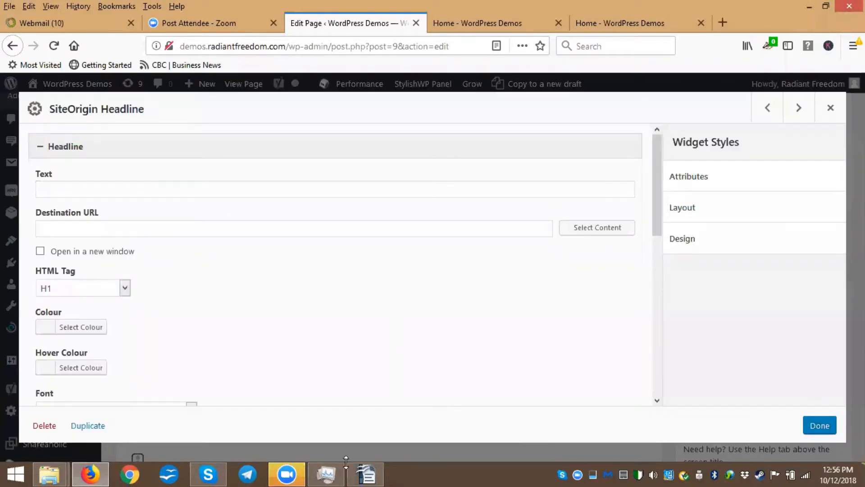
key(alt+Tab)
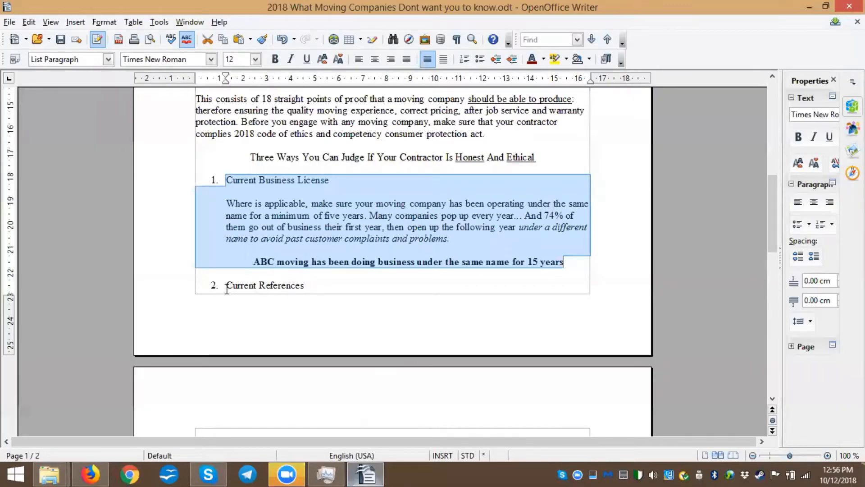
triple_click(308, 288)
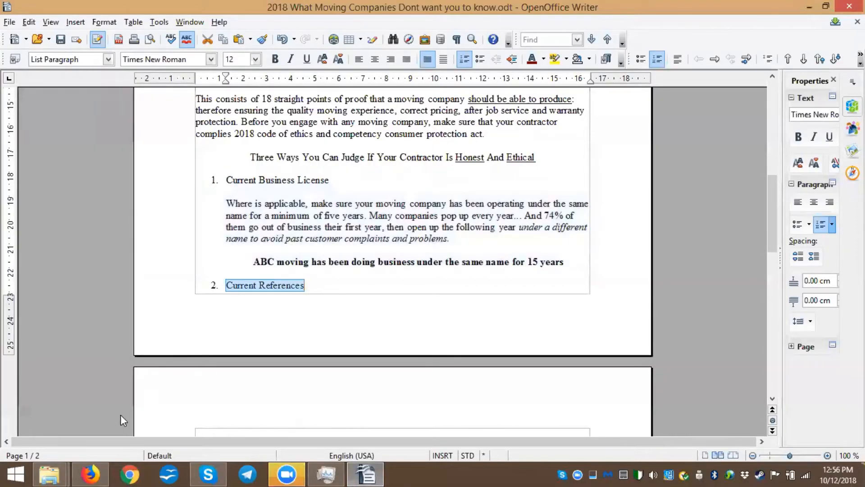
click(90, 473)
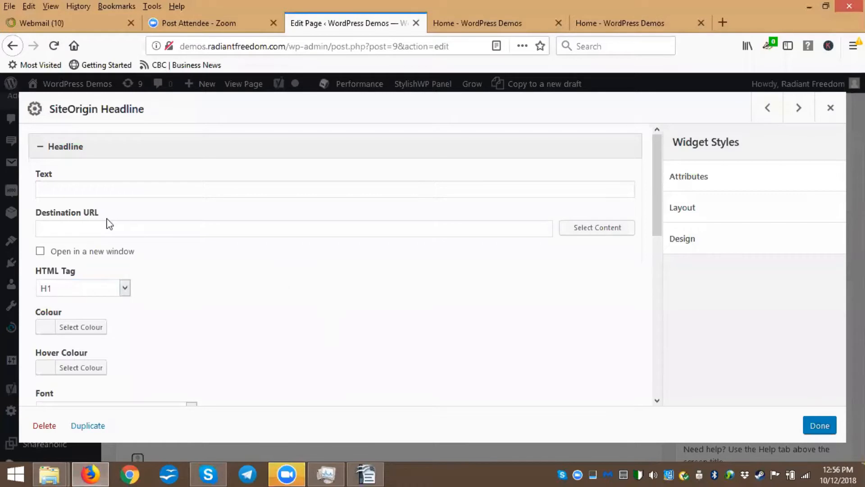
click(81, 185)
text(2. Current References)
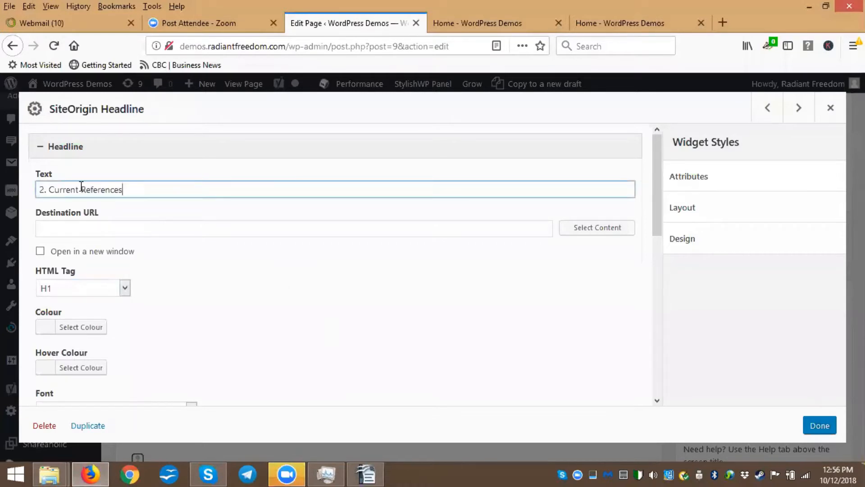
drag(50, 187, 7, 188)
key(BackSpace)
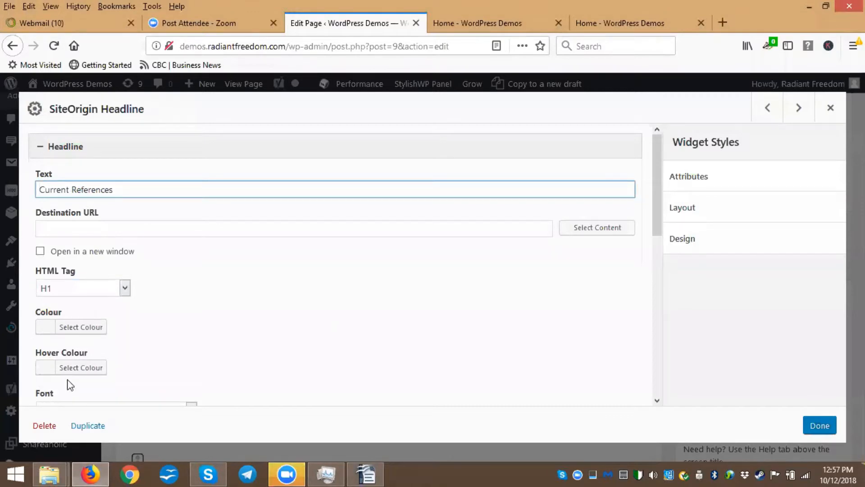
Set the second column headline's HTML tag to H4 and save the widget
click(126, 290)
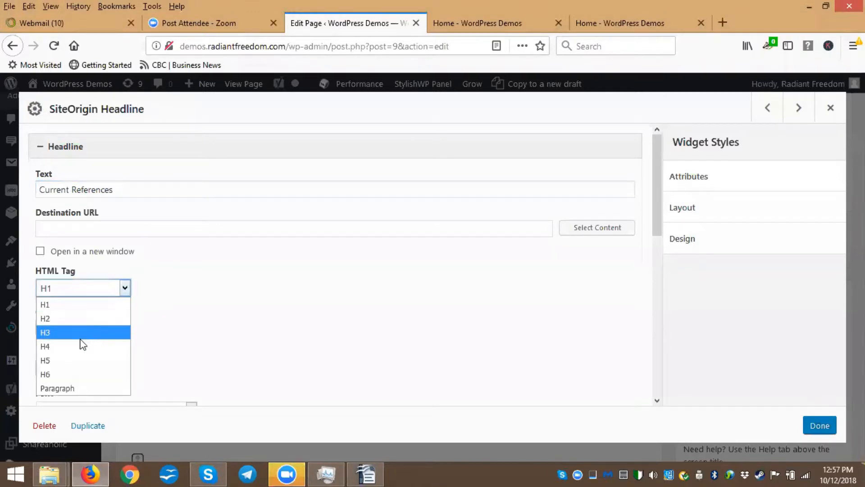
click(52, 346)
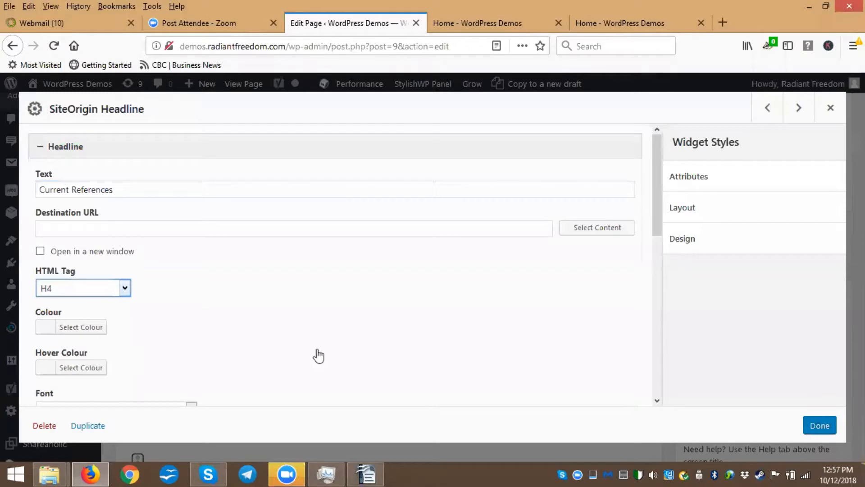
click(820, 430)
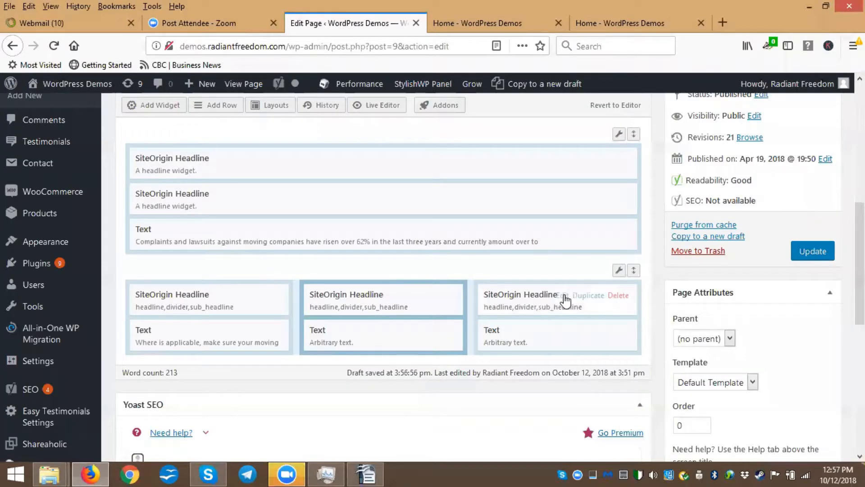
Paste 'Trade Association Certificates Of Standing' from the Writer document into the third column headline's text without the leading number, and set its HTML tag to H4
click(565, 302)
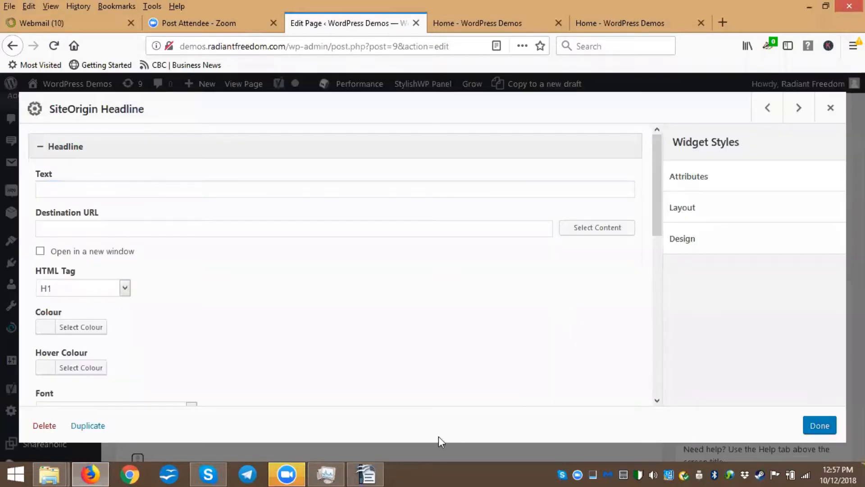
click(366, 474)
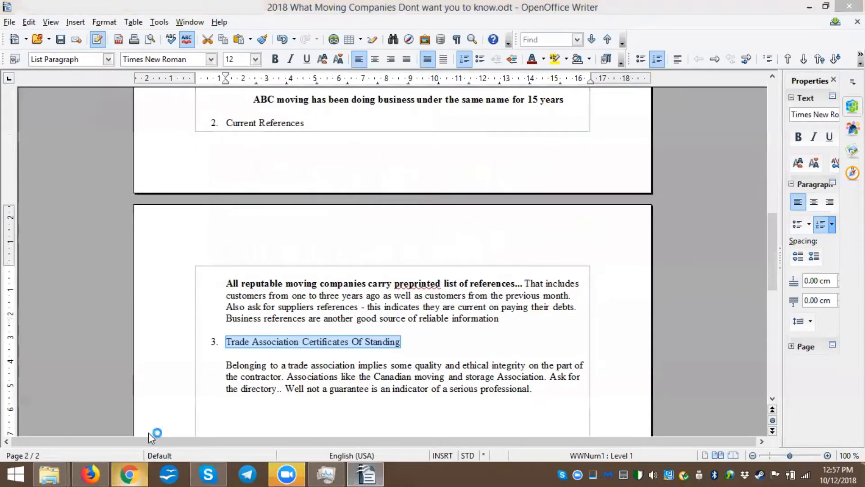
click(88, 472)
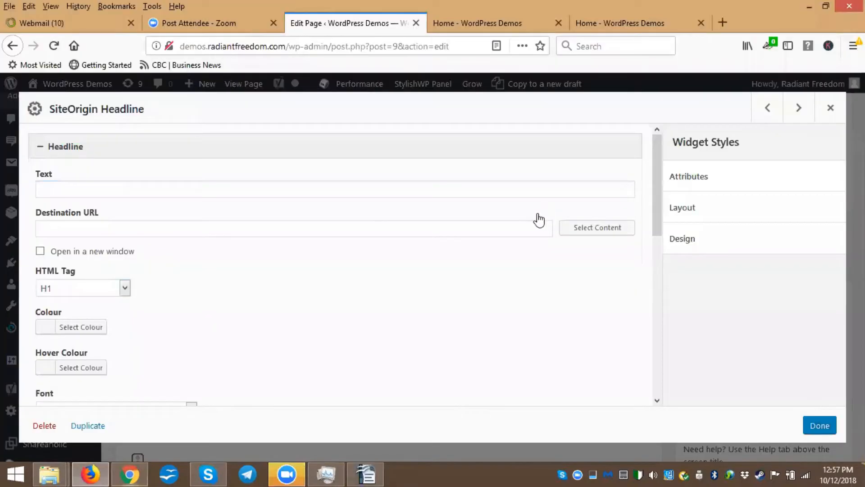
click(85, 194)
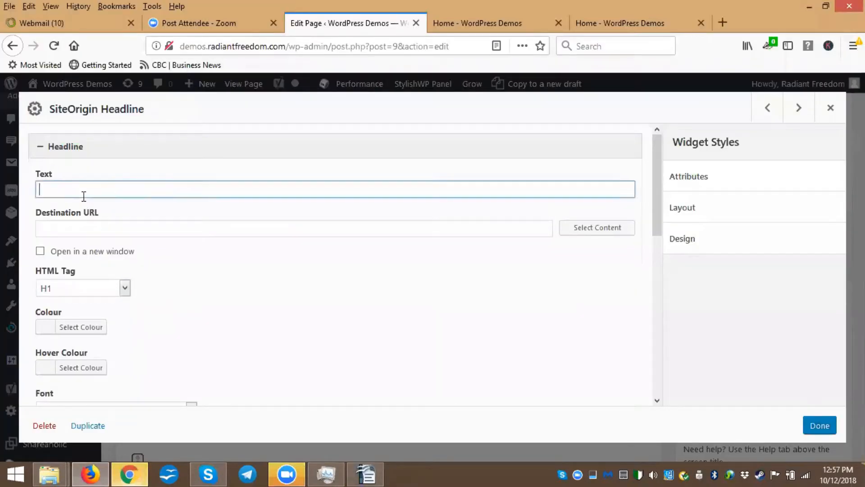
text(3. Trade Association Certificates Of Standing)
drag(48, 193, 2, 193)
key(Delete)
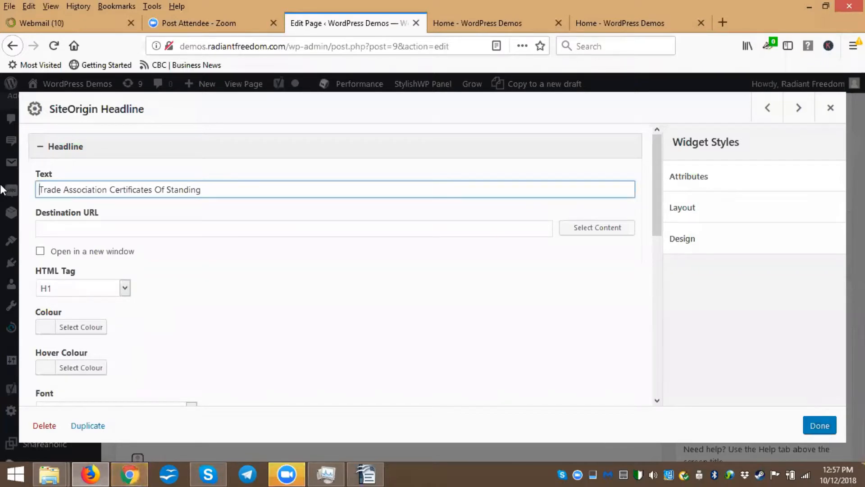
click(74, 296)
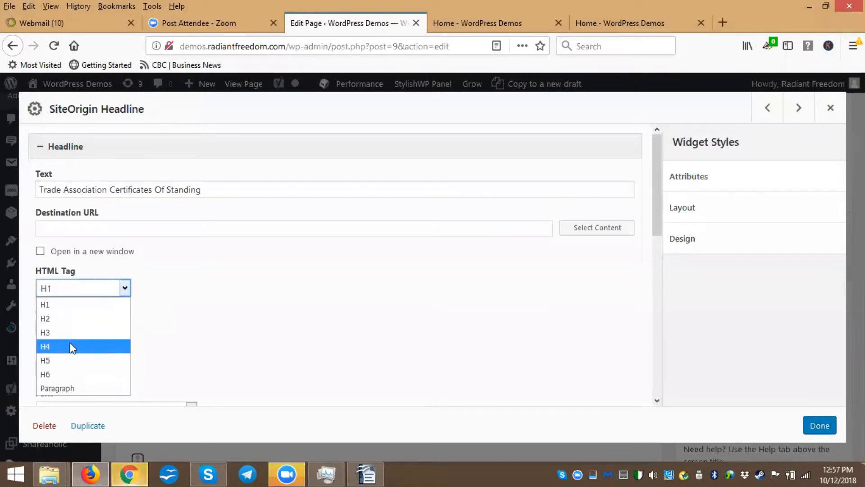
click(71, 346)
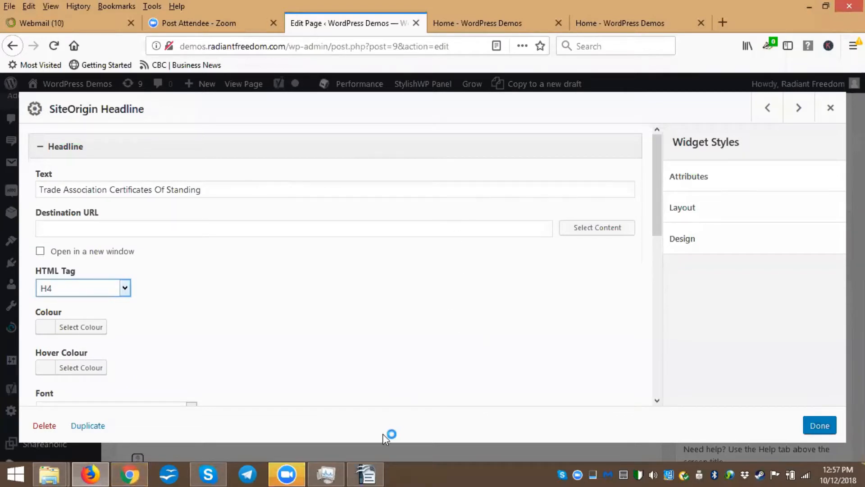
Open Notepad by searching the Start screen for it
click(366, 475)
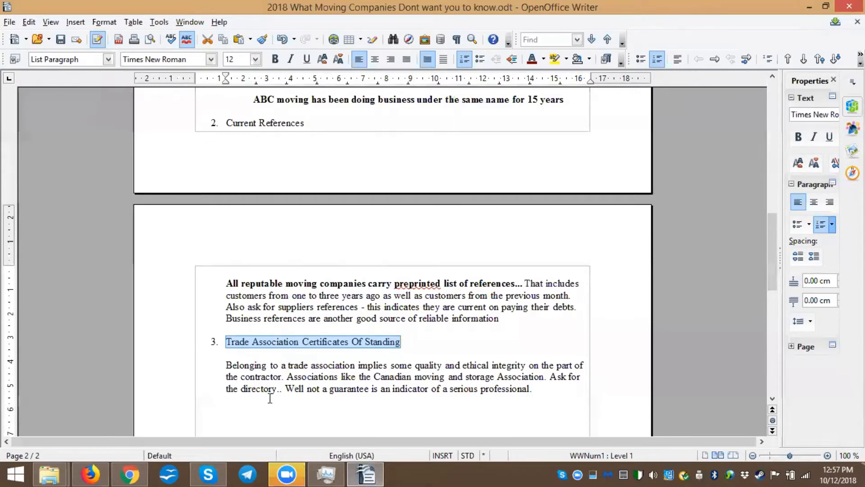
click(16, 472)
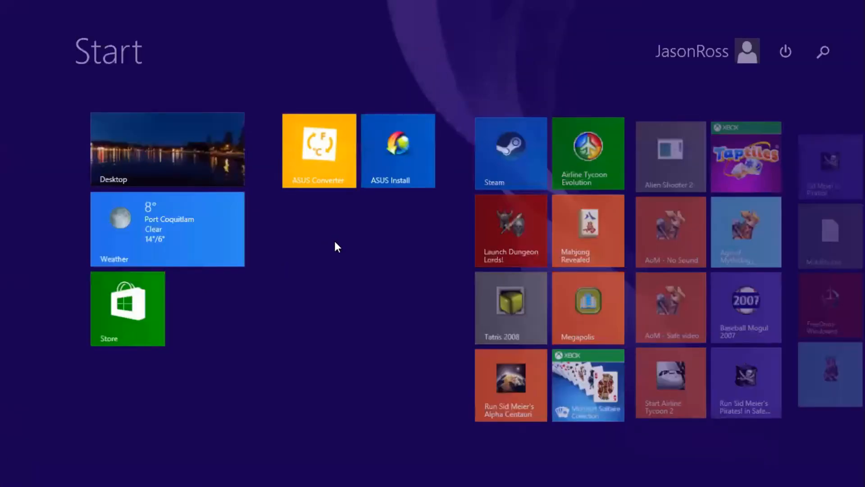
scroll(560, 245, down, 5)
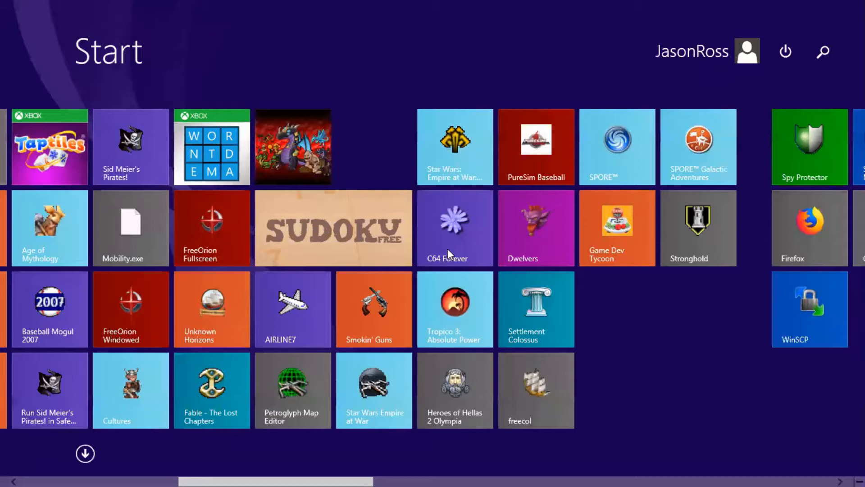
scroll(385, 283, down, 10)
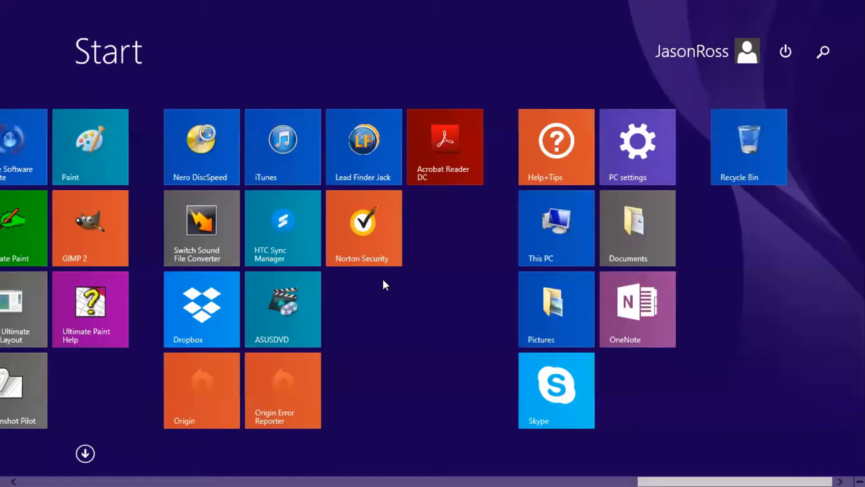
scroll(534, 299, up, 5)
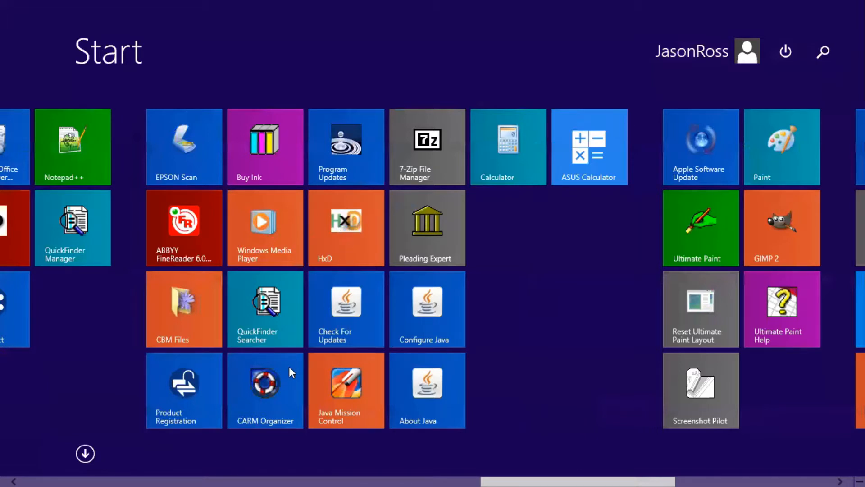
scroll(290, 372, up, 5)
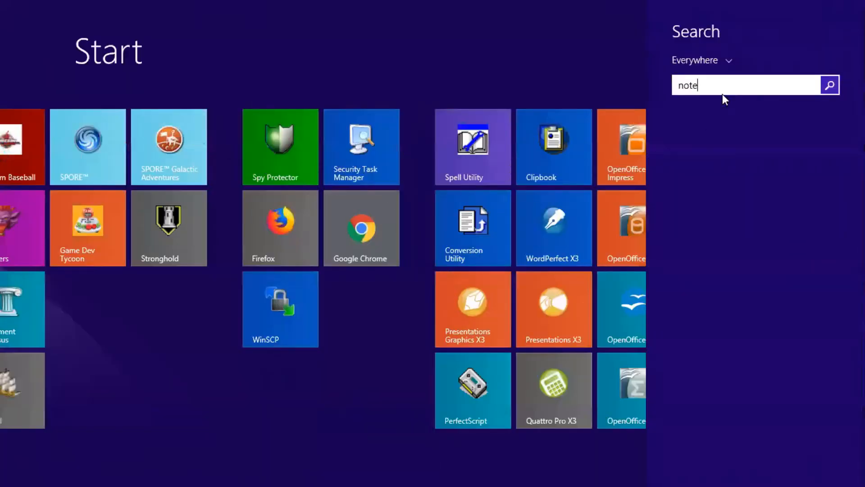
text(pad)
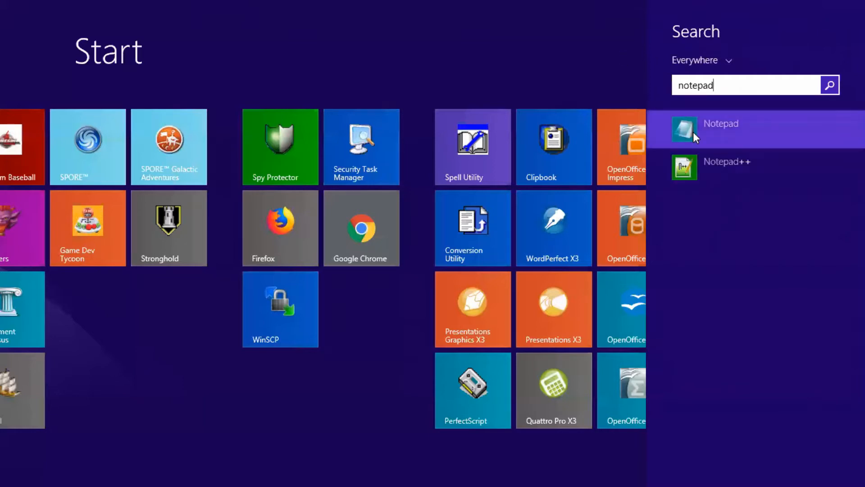
click(693, 132)
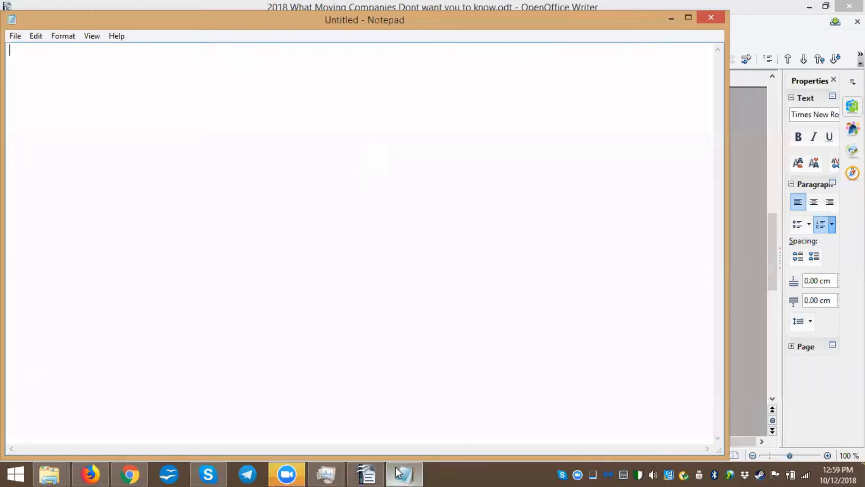
click(396, 472)
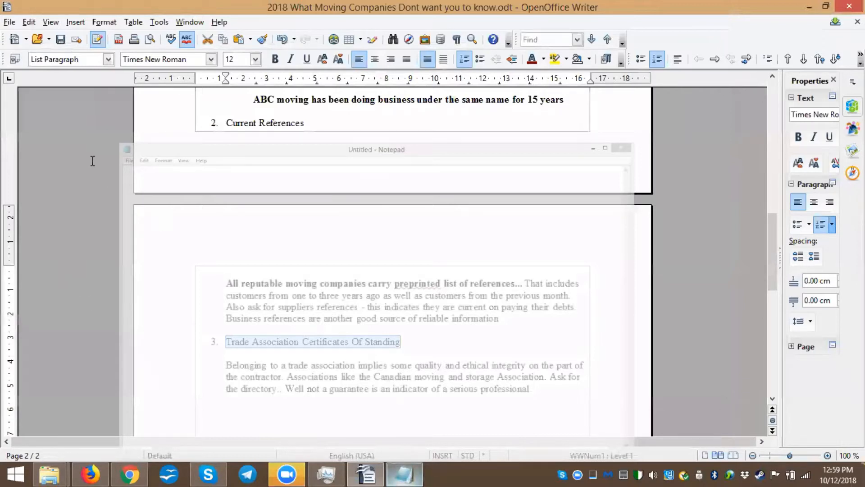
Paste the copied headline into Notepad, deleting the extra trailing characters
text(3. Trade Association Certificates Of Standing)
click(25, 53)
key(BackSpace)
key(BackSpace)
key(BackSpace)
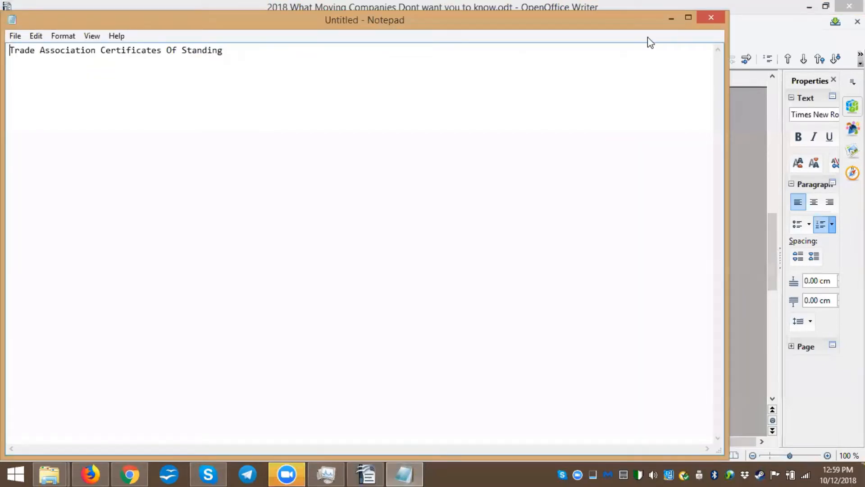
Copy the 'All reputable moving companies carry preprinted list of references...' paragraph from Writer and paste it on a new line in Notepad
key(alt+Tab)
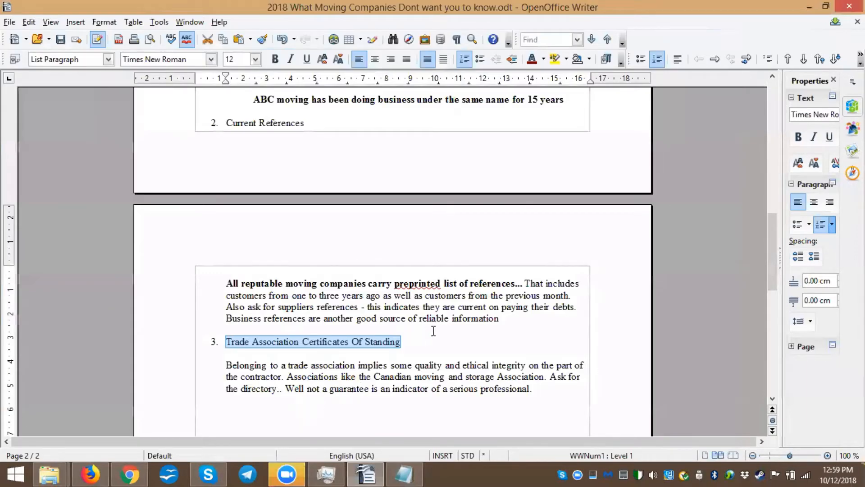
scroll(430, 328, down, 3)
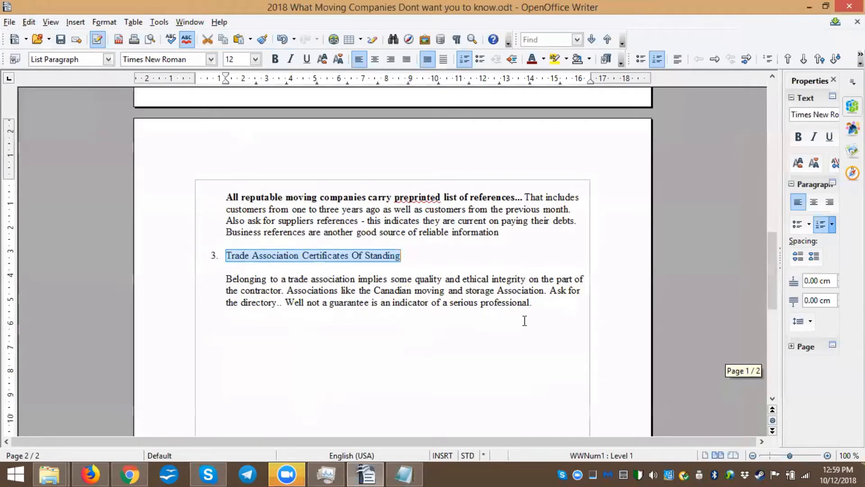
scroll(473, 318, up, 3)
drag(226, 279, 524, 321)
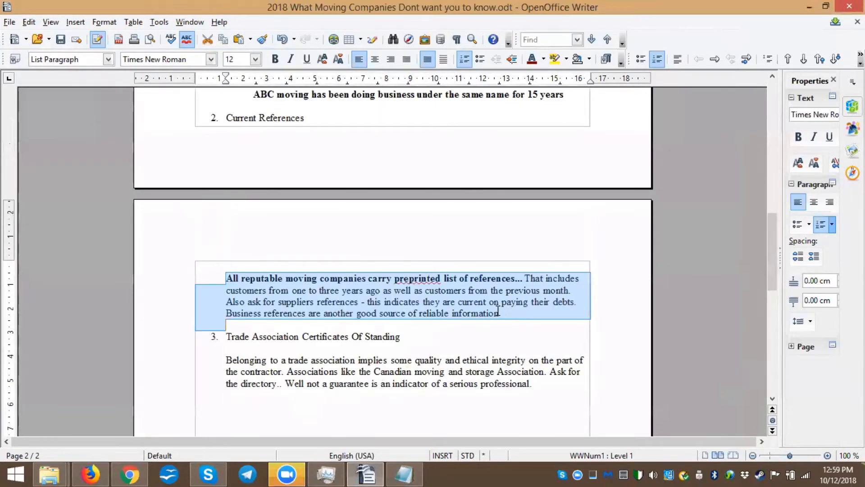
click(507, 314)
drag(507, 317, 218, 275)
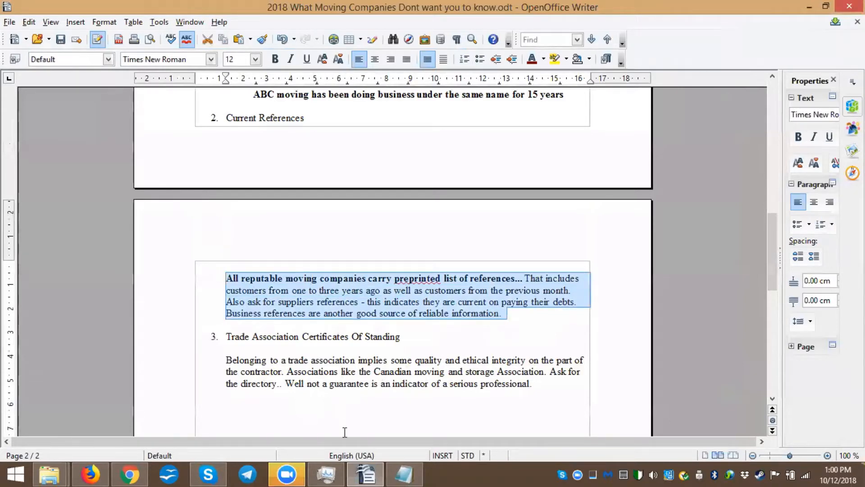
click(396, 474)
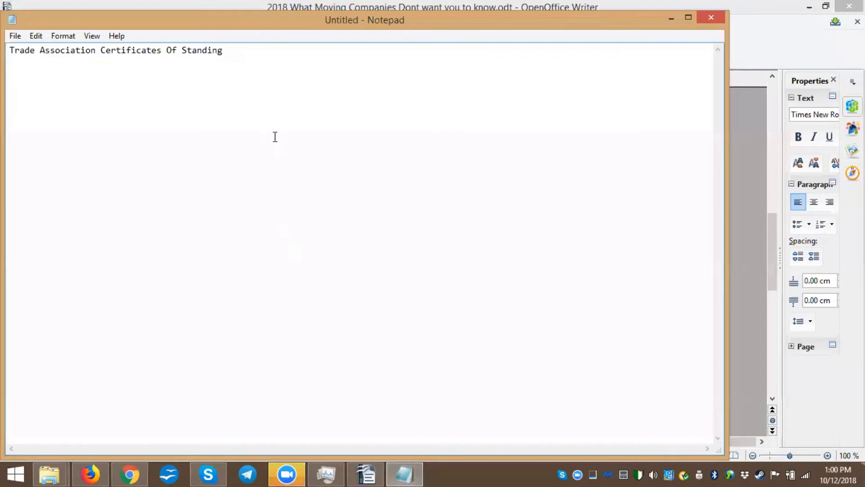
key(Return)
key(ctrl+v)
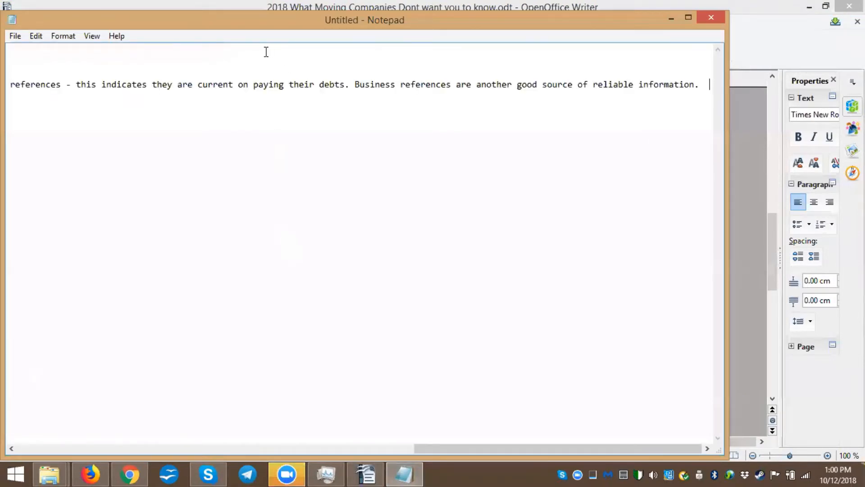
Cut the headline line out of Notepad and save the third column's headline widget
click(117, 70)
drag(233, 50, 9, 51)
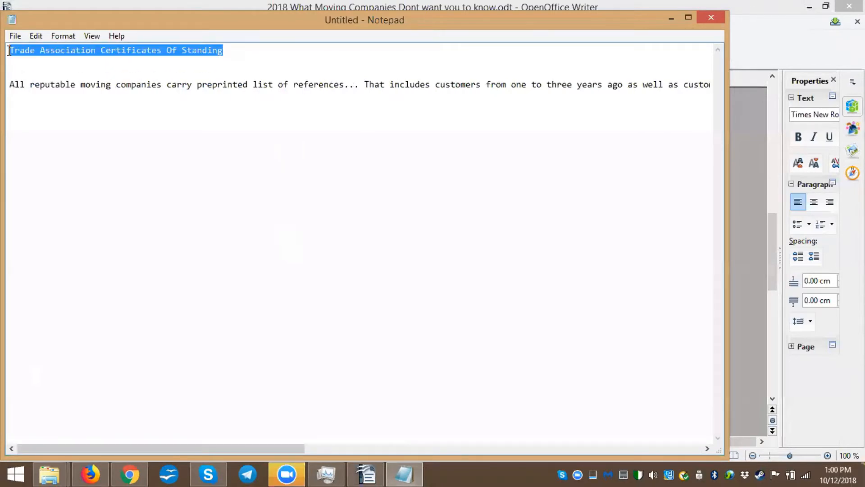
key(ctrl+x)
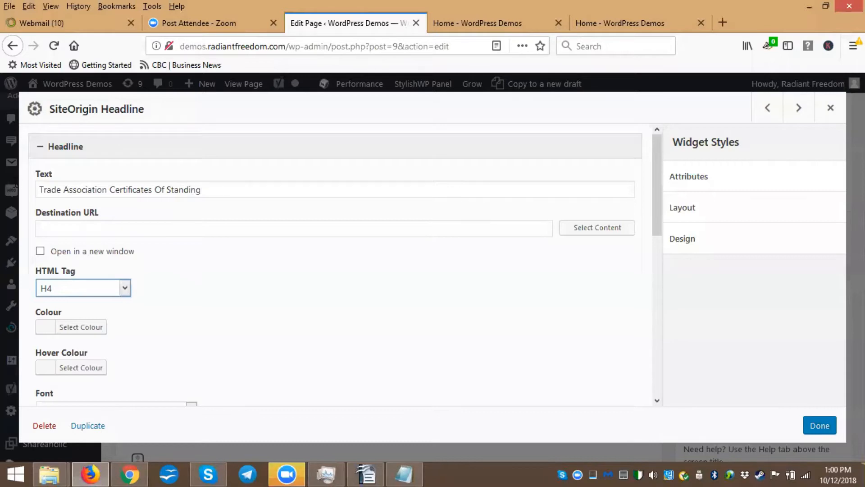
click(40, 189)
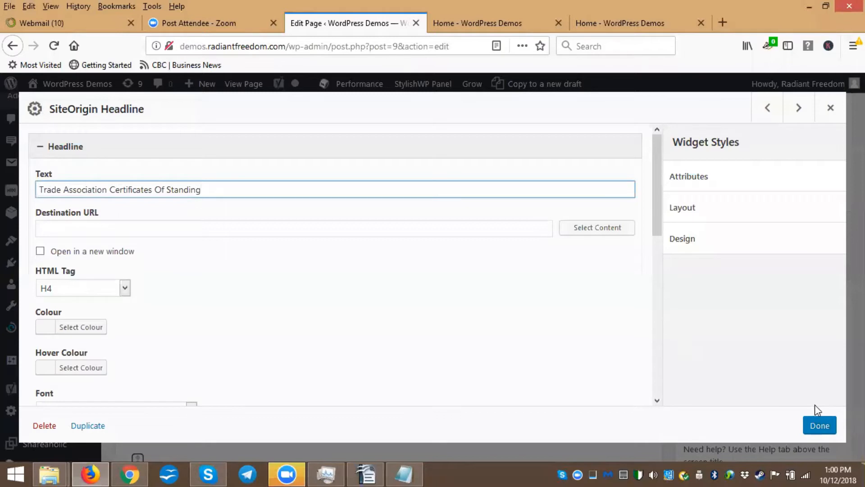
click(820, 427)
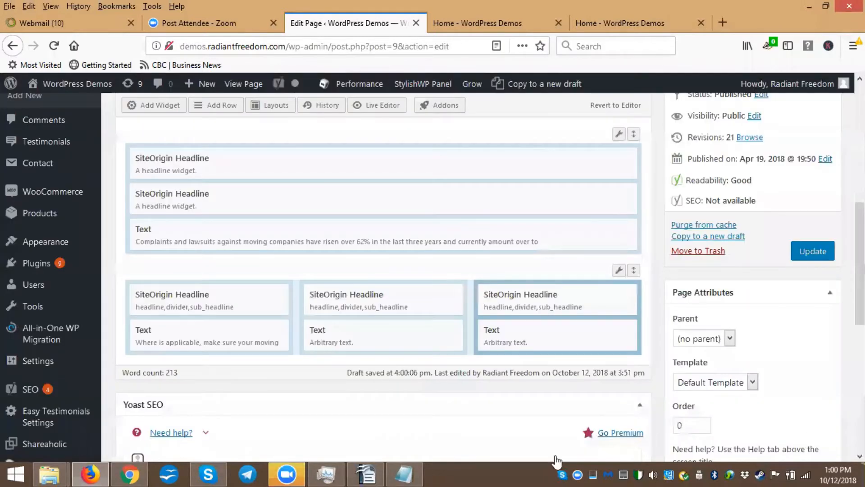
Cut the references paragraph from Notepad and paste it as plain text into the second column's Text widget
click(383, 335)
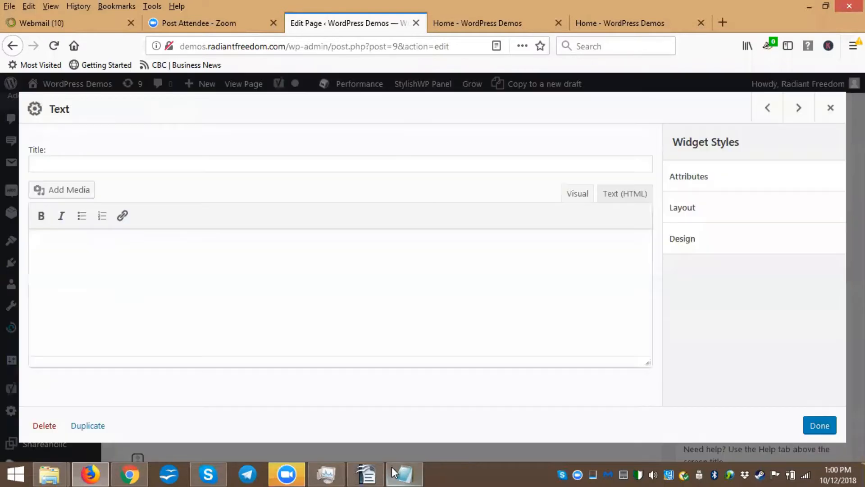
click(404, 474)
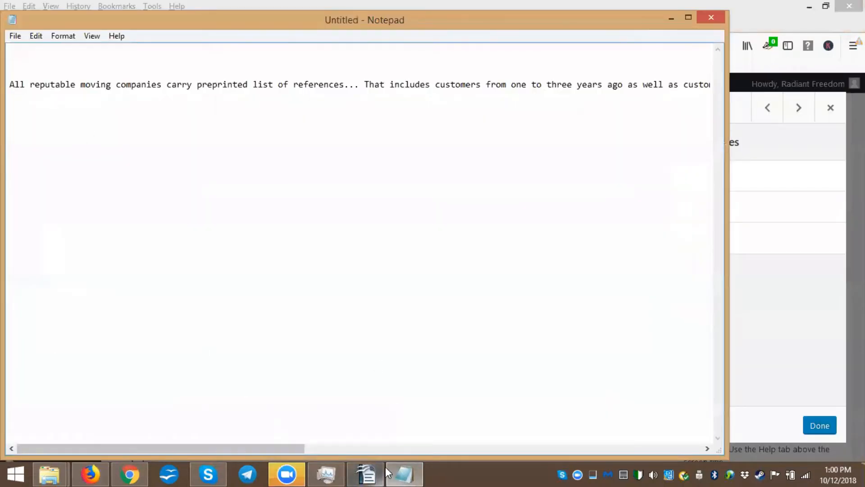
click(375, 472)
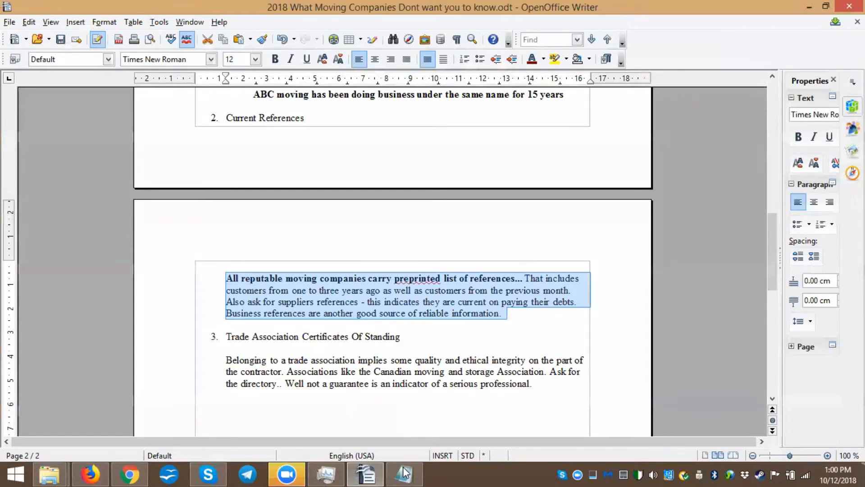
key(alt+Tab)
drag(124, 98, 695, 82)
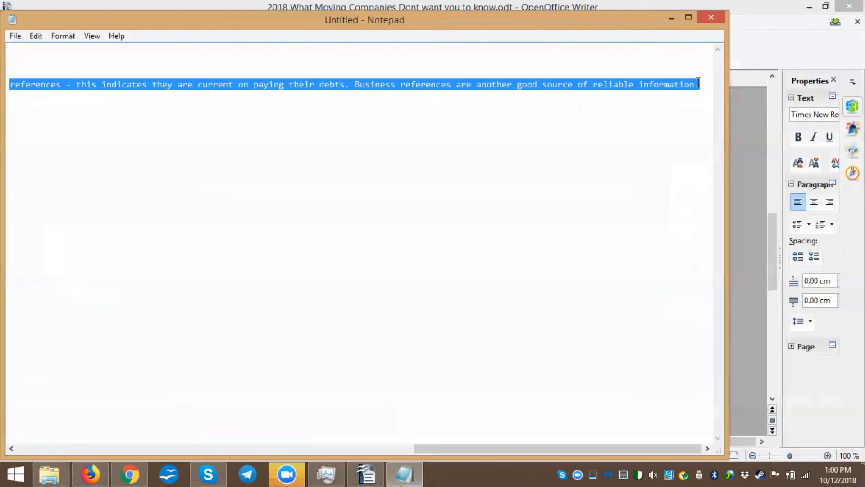
key(ctrl+x)
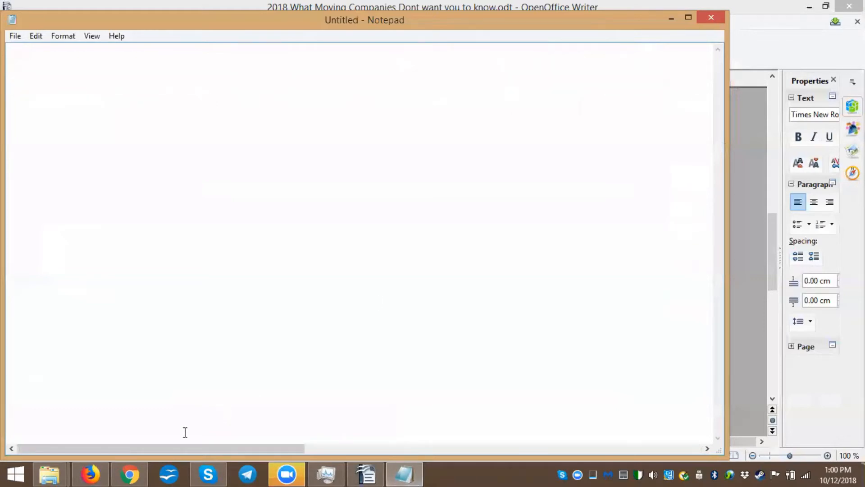
click(108, 463)
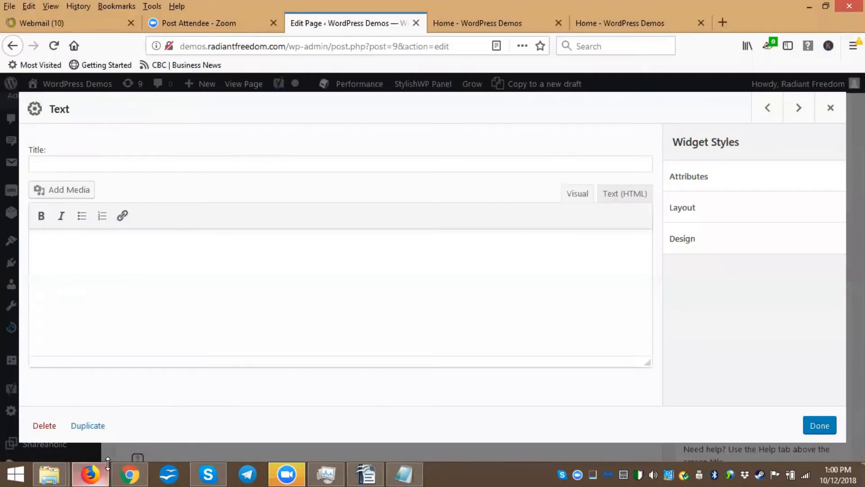
click(64, 239)
key(ctrl+v)
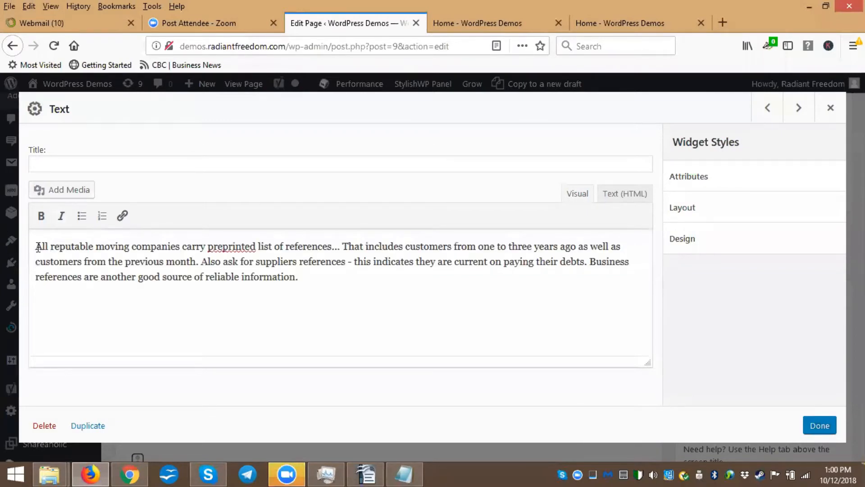
Make the opening sentence 'All reputable moving companies carry preprinted list of references...' bold in the second column's text
drag(35, 247, 346, 238)
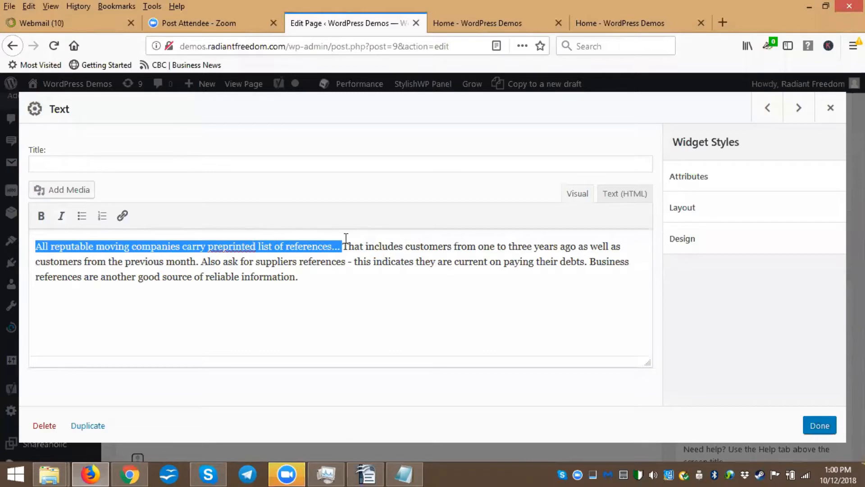
click(41, 217)
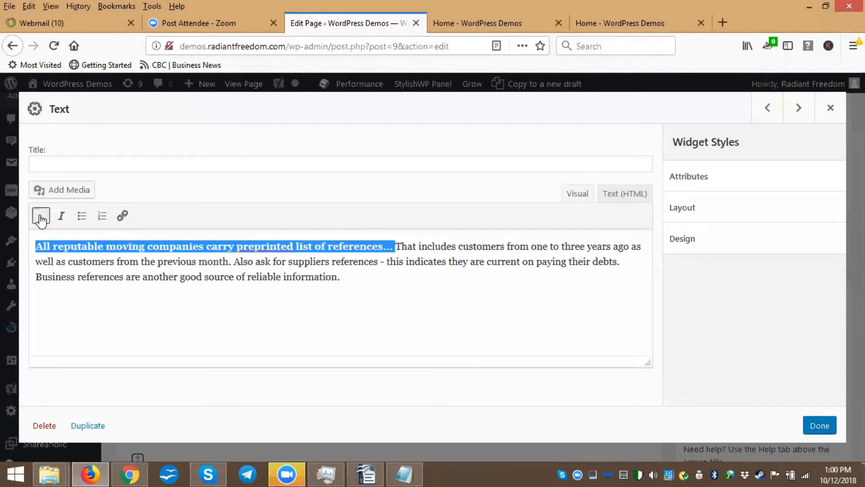
click(348, 276)
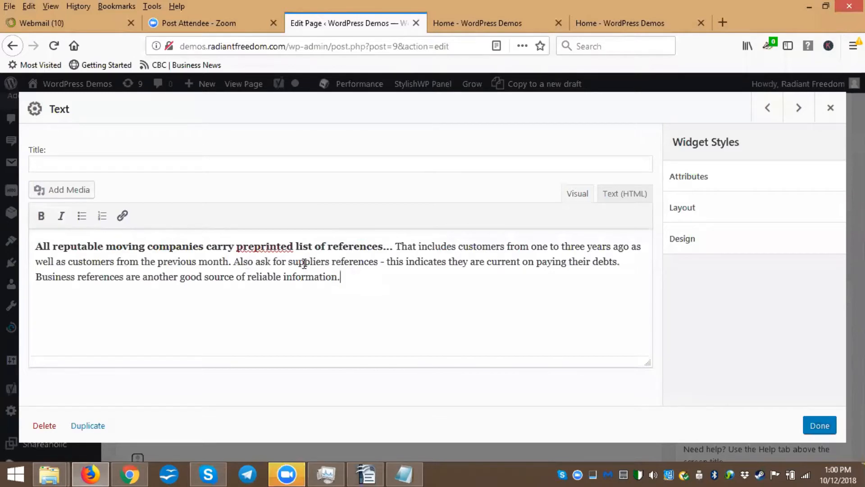
click(394, 243)
click(358, 275)
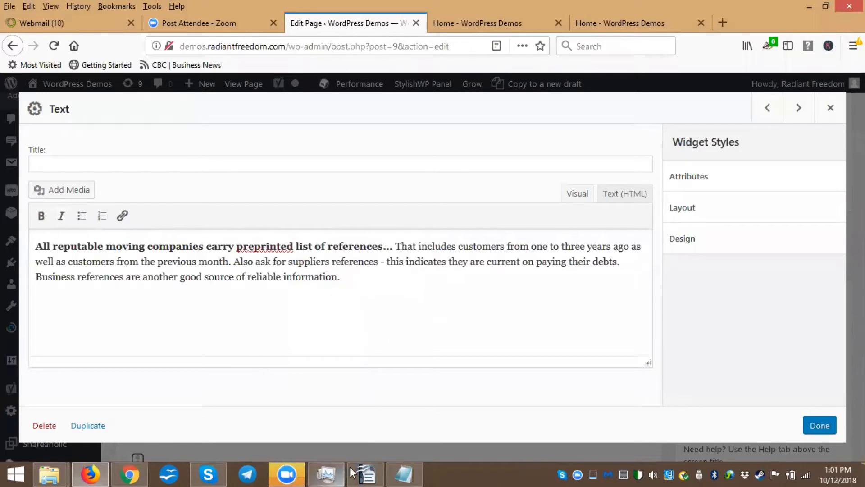
Close Notepad without saving and save the second column's Text widget
click(404, 474)
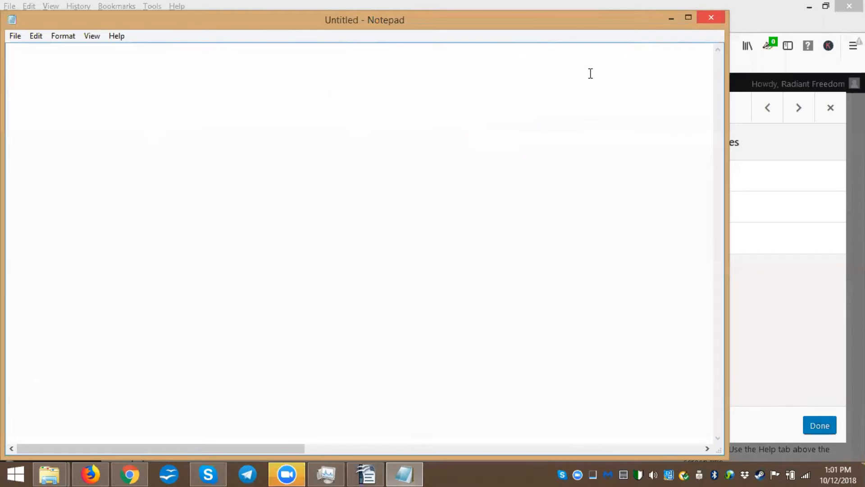
key(alt+F4)
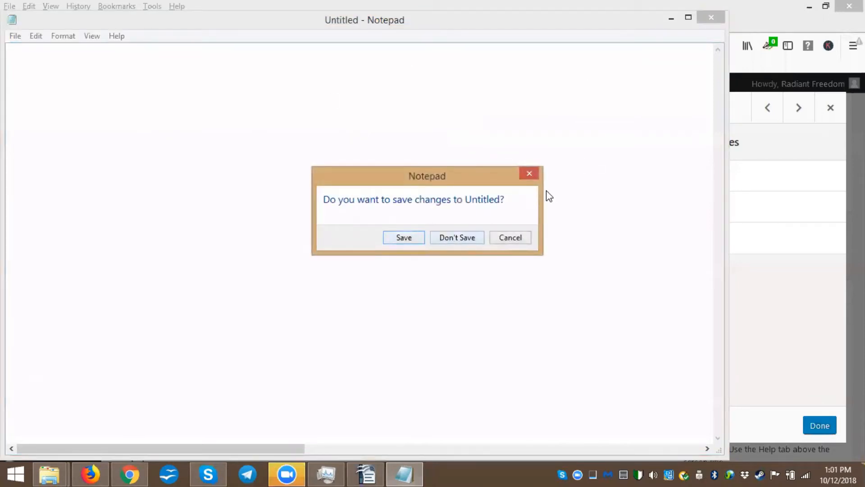
click(529, 175)
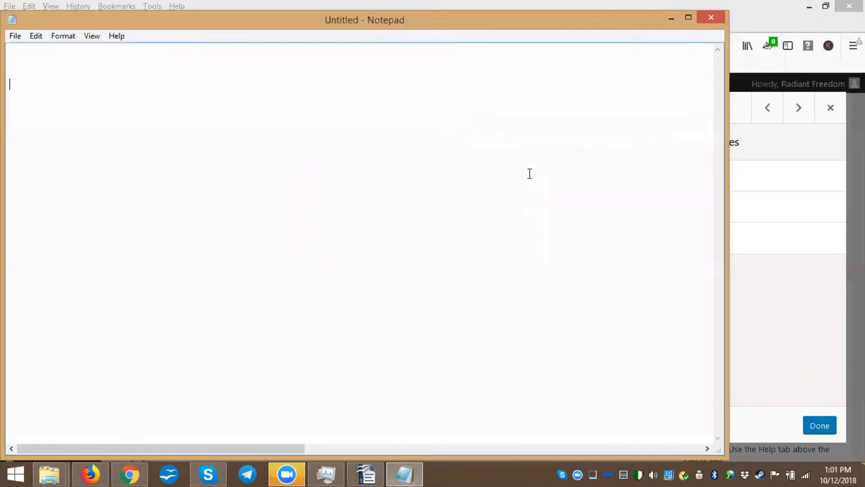
click(710, 18)
click(403, 239)
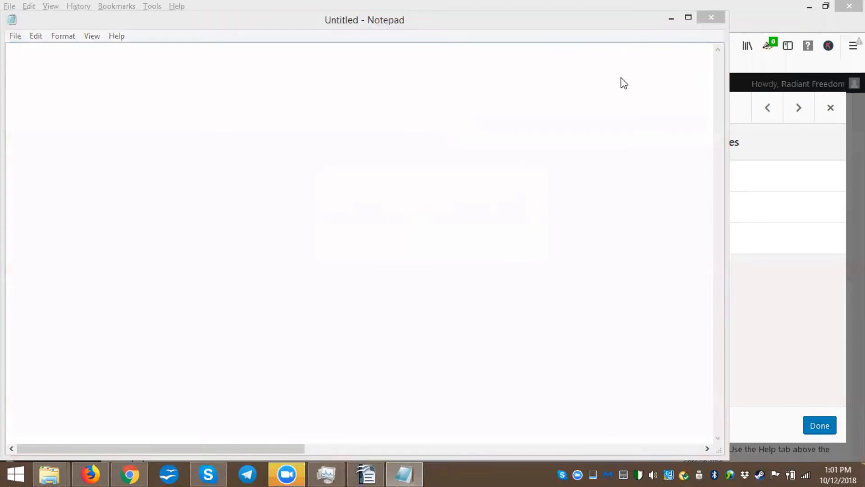
key(Escape)
click(711, 18)
click(455, 236)
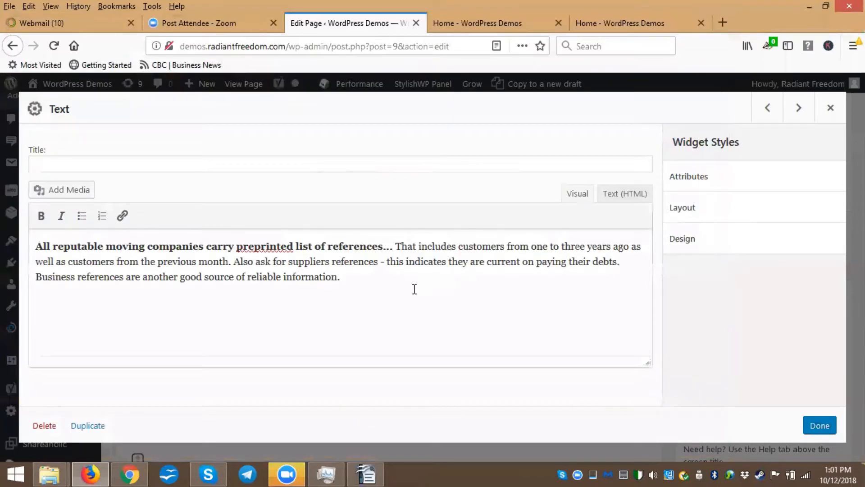
click(819, 428)
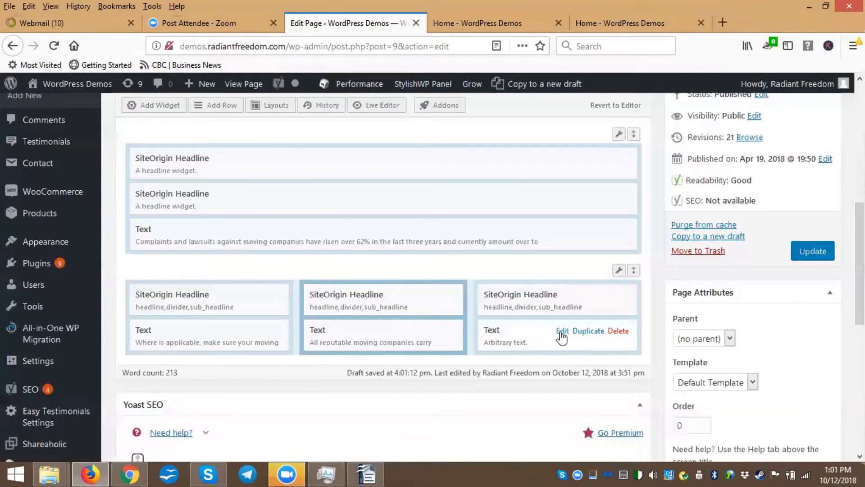
Paste the 'Belonging to a trade association...' paragraph from Writer into the third column's Text widget and save it
click(562, 332)
click(369, 474)
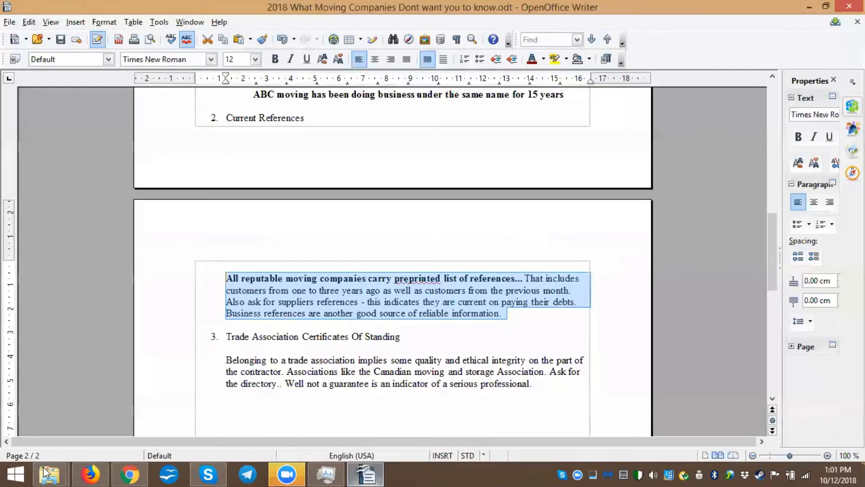
click(91, 473)
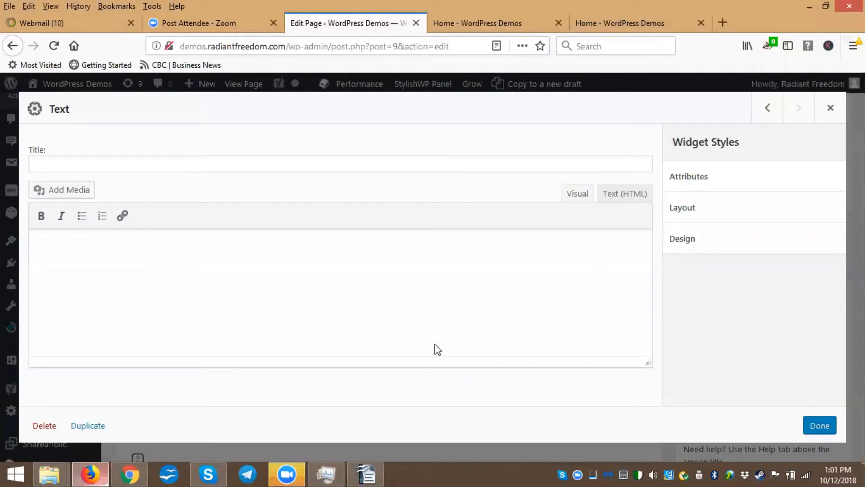
click(182, 263)
text(Belonging to a trade association implies some quality and ethical integrity on the part of the contractor. Associations like the Canadian moving and storage Association. Ask for the directory.. Well not a guarantee is an indicator of a serious professional.)
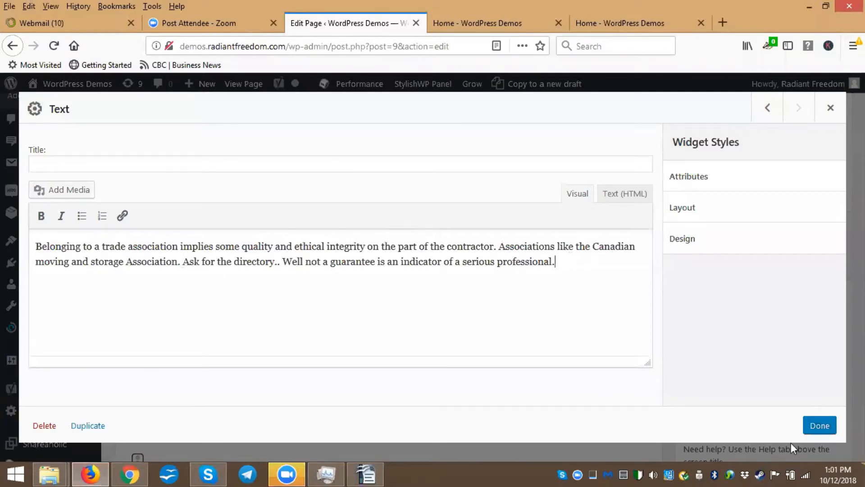
click(816, 426)
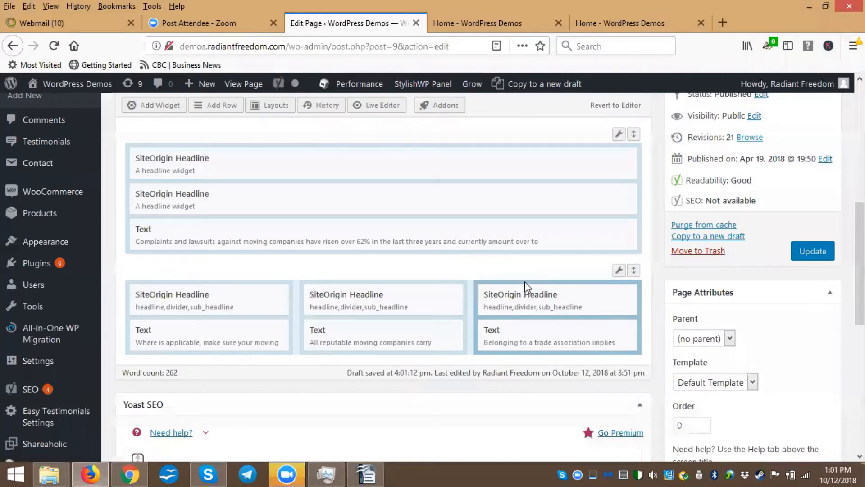
Update the page and preview it, examining the three-column section of the home page
click(815, 252)
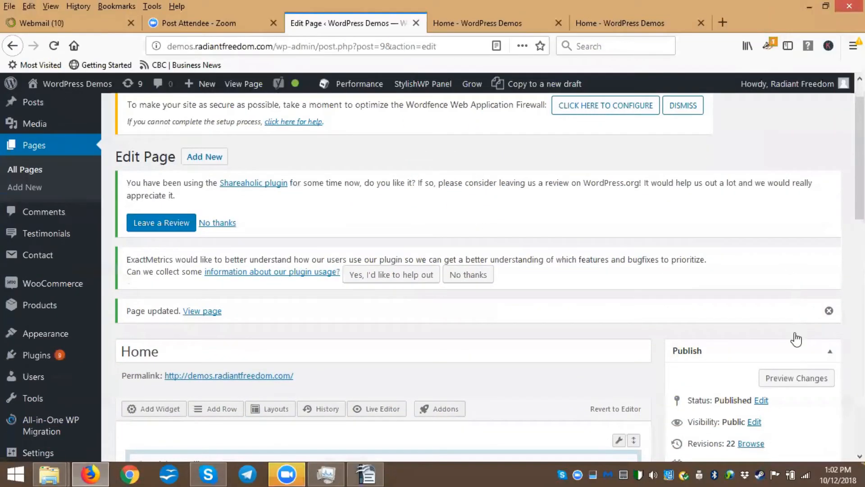
scroll(796, 338, down, 2)
click(796, 333)
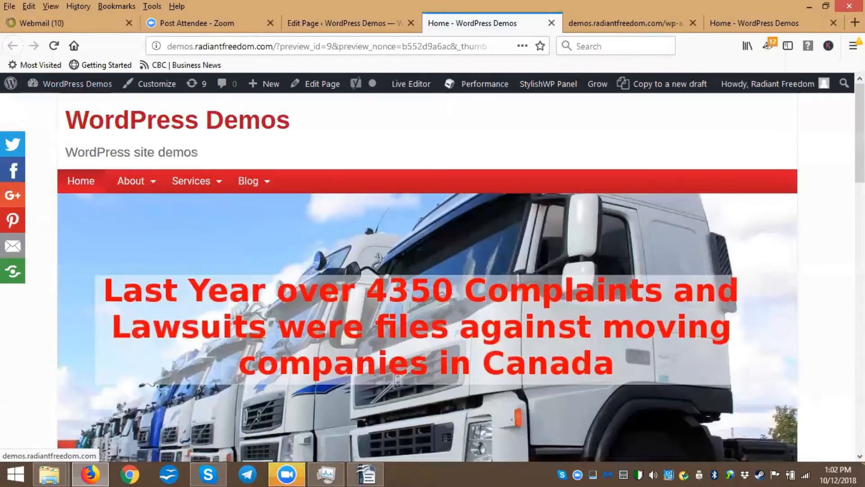
scroll(427, 275, down, 3)
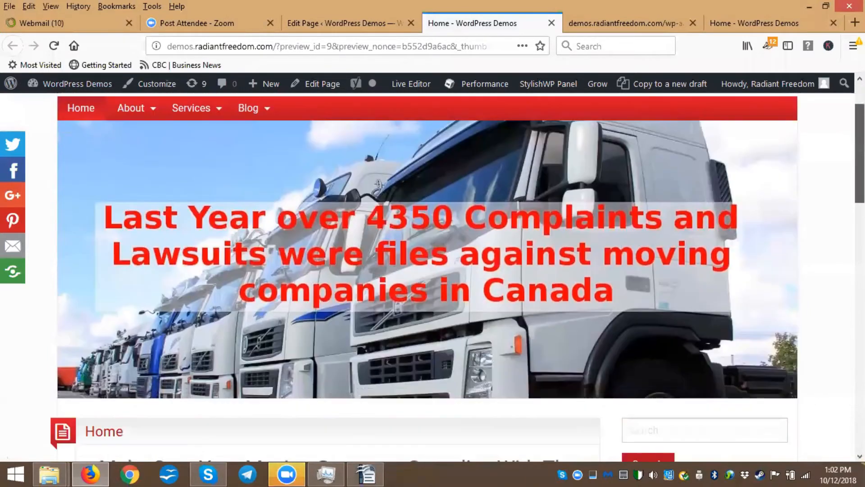
scroll(427, 275, up, 3)
scroll(428, 275, down, 4)
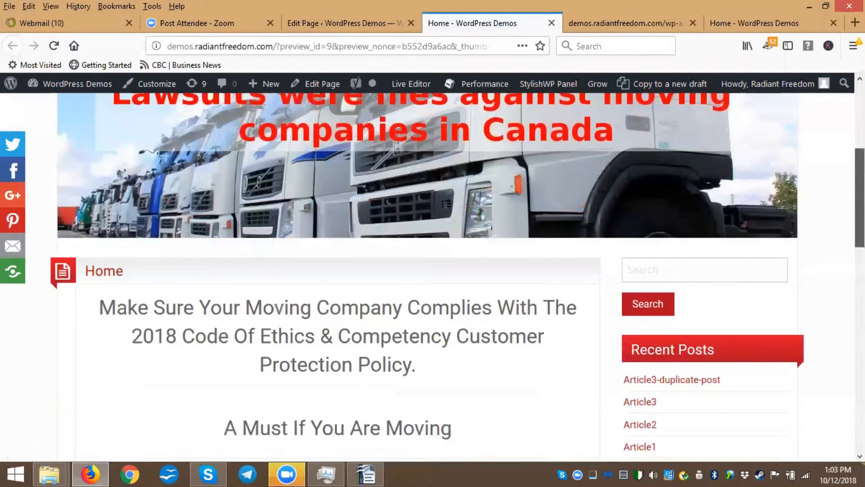
scroll(428, 275, down, 10)
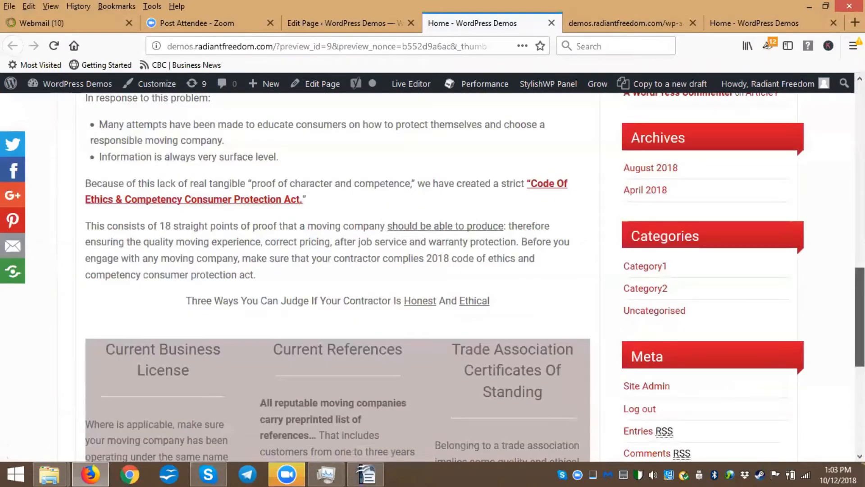
scroll(135, 241, down, 5)
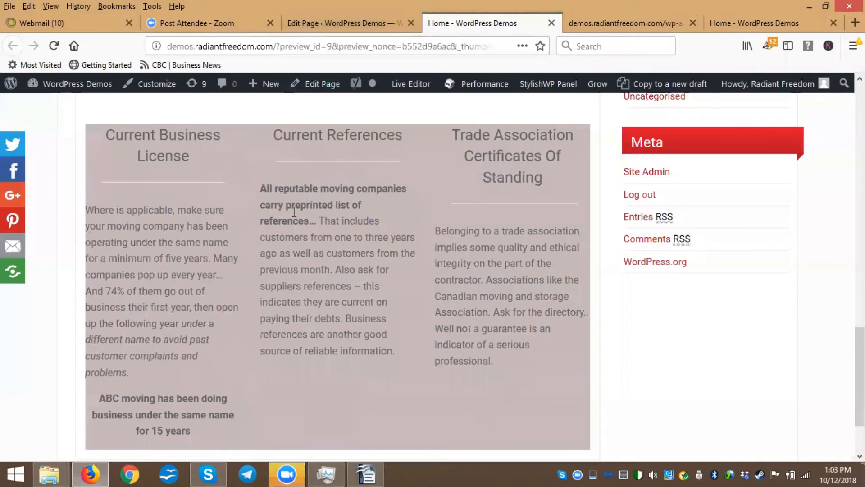
Return to the page editor and inspect the background colour in the three-column row's design settings
click(338, 23)
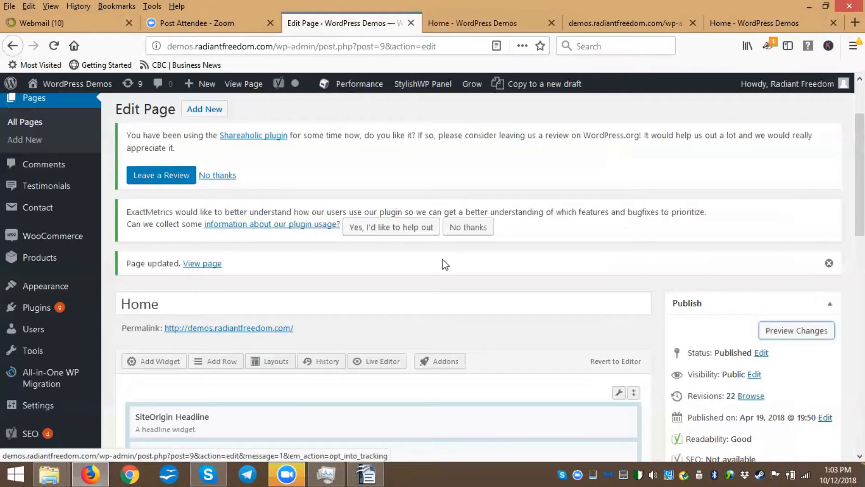
scroll(441, 263, down, 1)
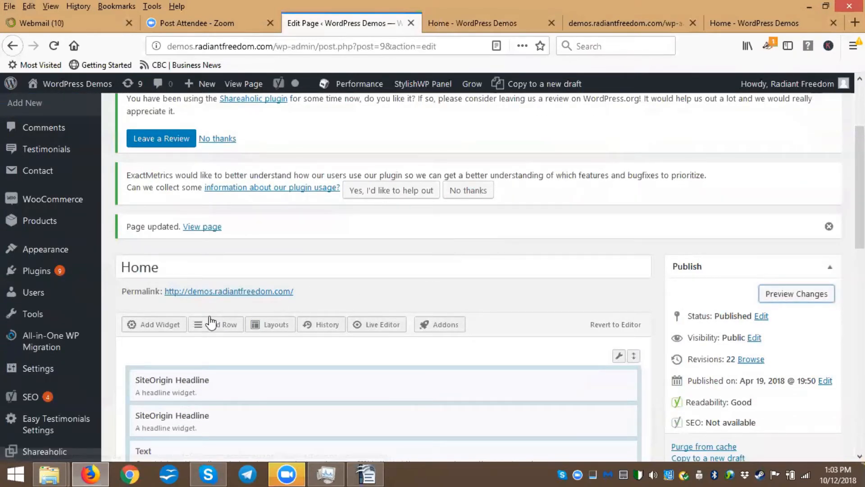
scroll(221, 307, down, 3)
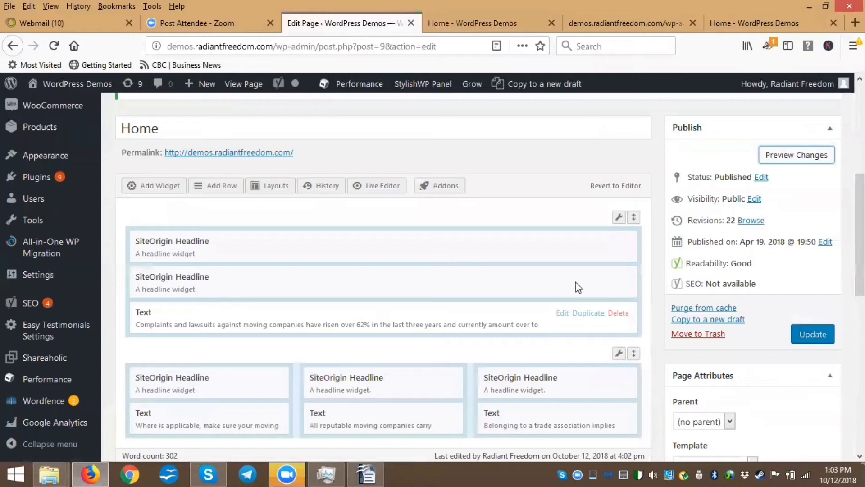
scroll(620, 276, down, 2)
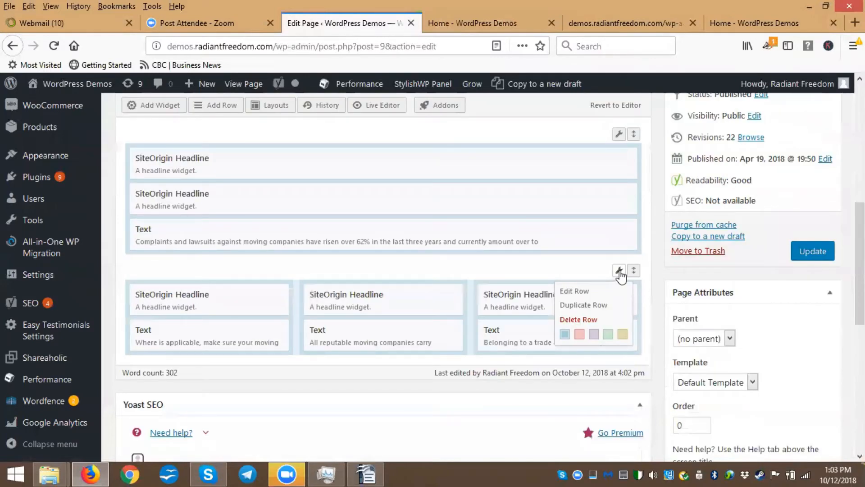
click(621, 273)
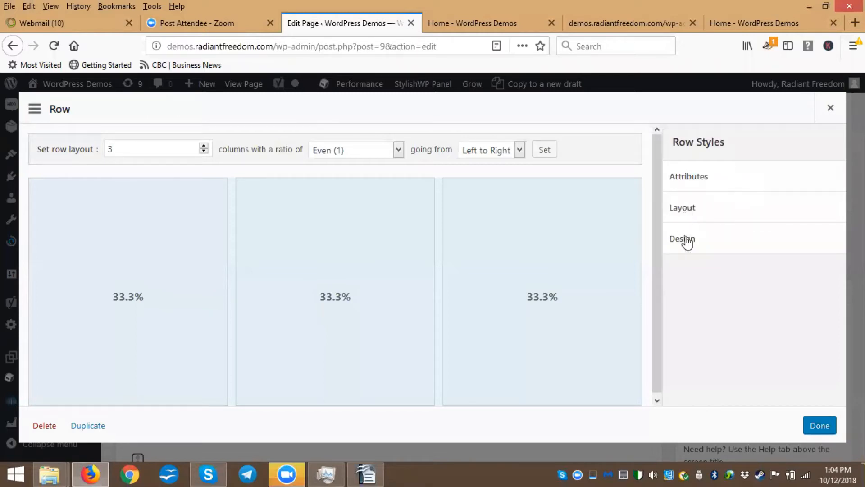
click(688, 244)
scroll(755, 251, down, 2)
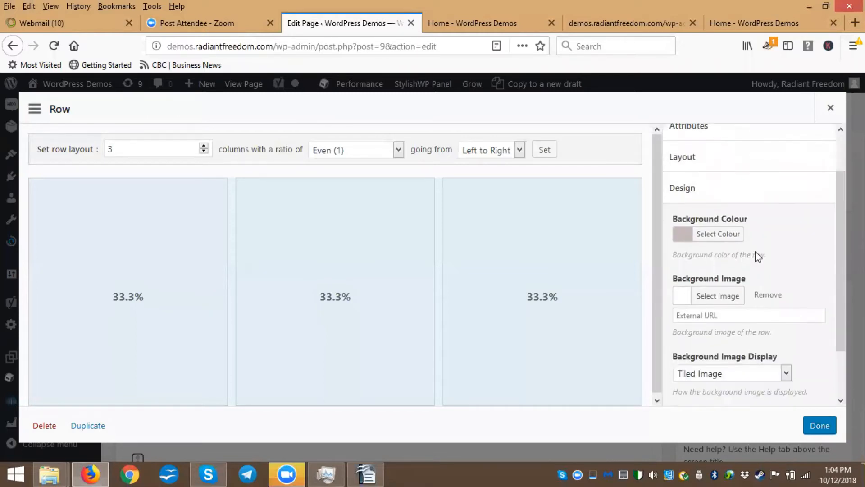
click(684, 200)
drag(679, 245, 679, 239)
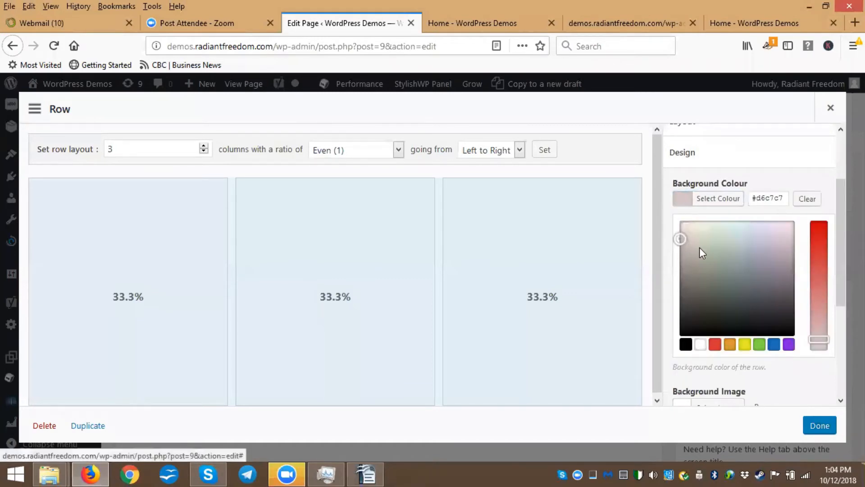
click(819, 426)
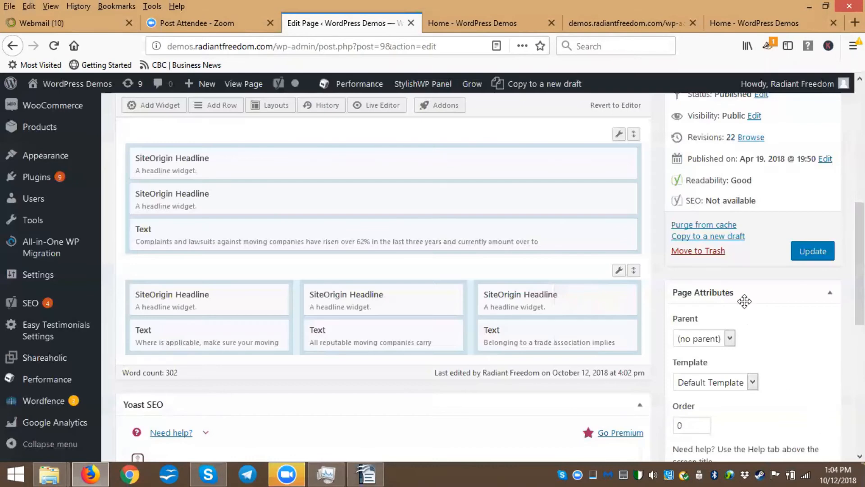
Set the three-column row's padding to 10 px on the top, right, bottom and left
scroll(762, 309, down, 3)
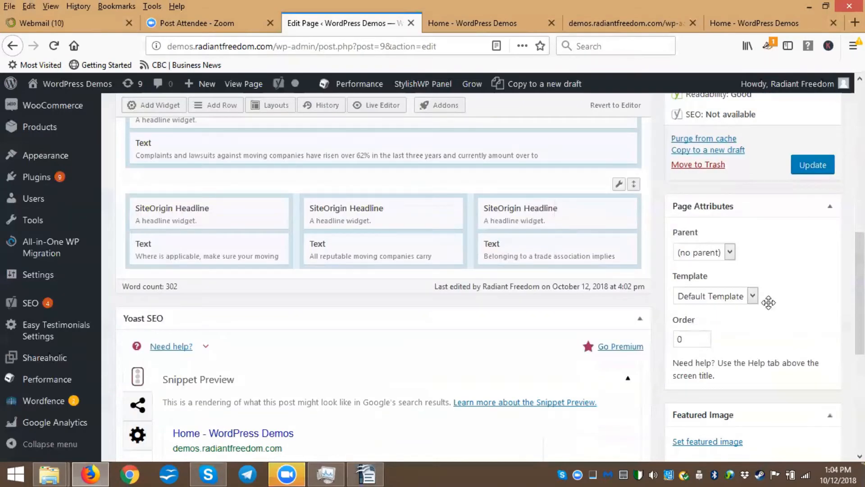
scroll(766, 298, up, 4)
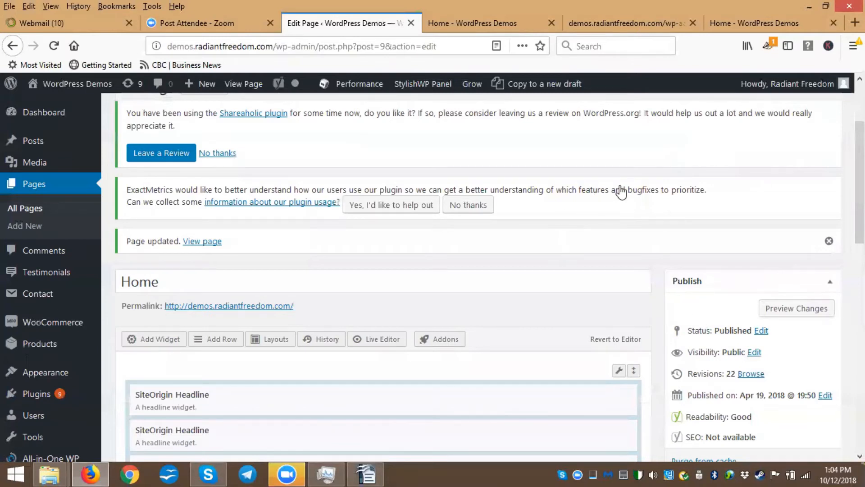
scroll(622, 191, down, 5)
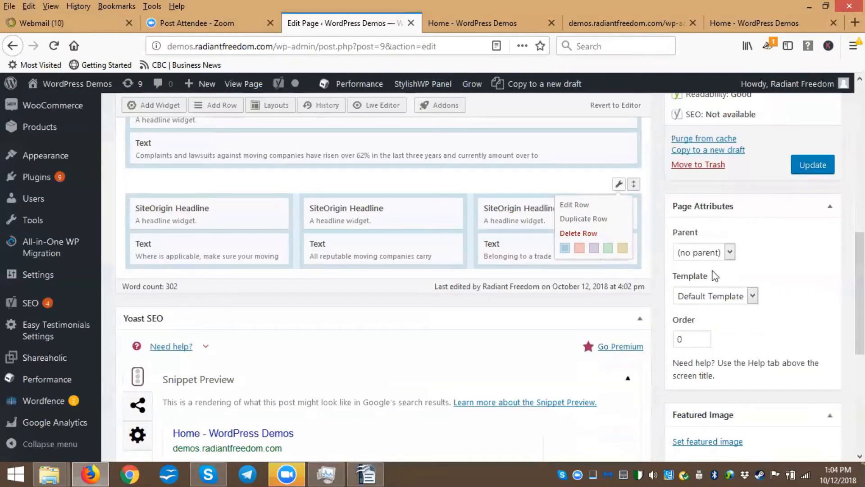
click(684, 232)
scroll(717, 252, down, 3)
scroll(728, 264, up, 3)
click(679, 238)
click(682, 208)
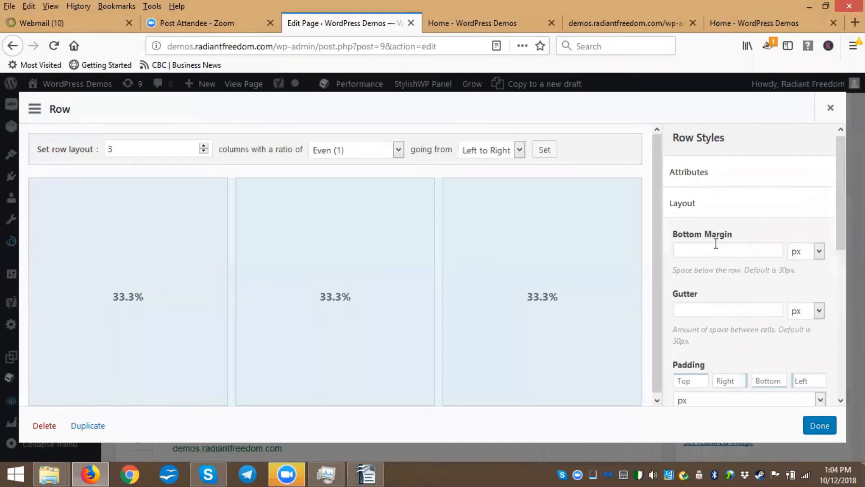
scroll(716, 242, down, 4)
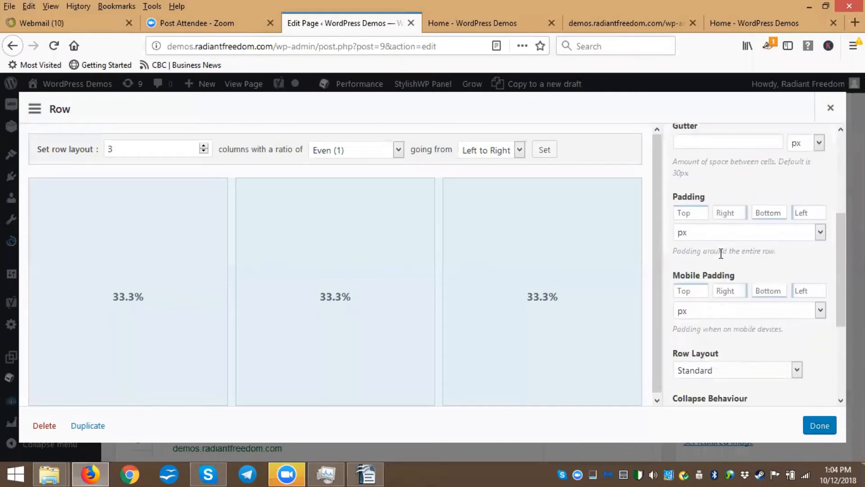
click(679, 213)
text(10)
drag(688, 214, 661, 211)
text(1)
key(Tab)
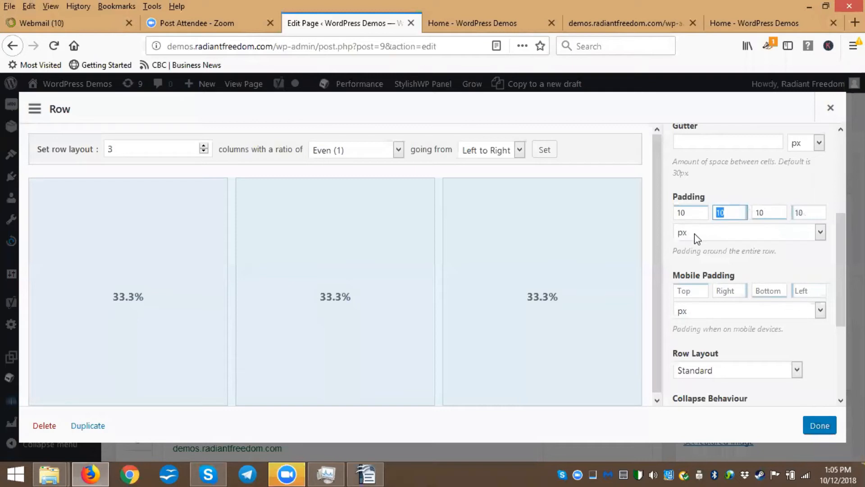
click(822, 426)
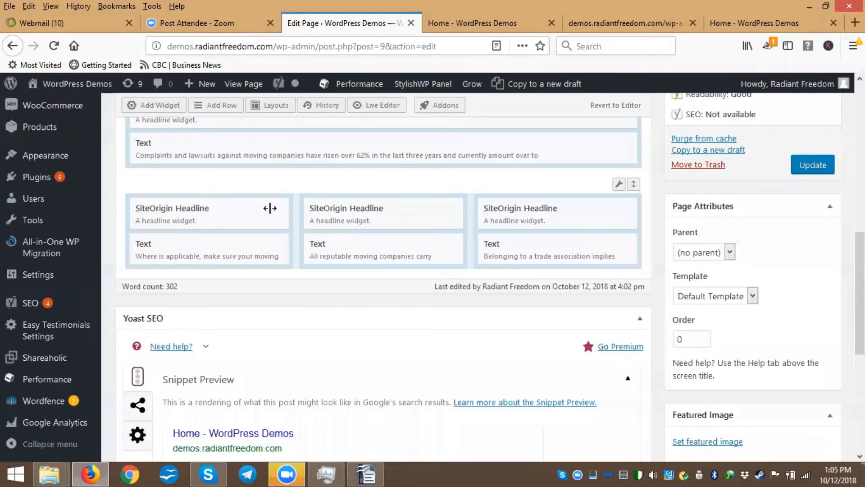
Set the font colour of the first column's headline widget to #000000
click(214, 210)
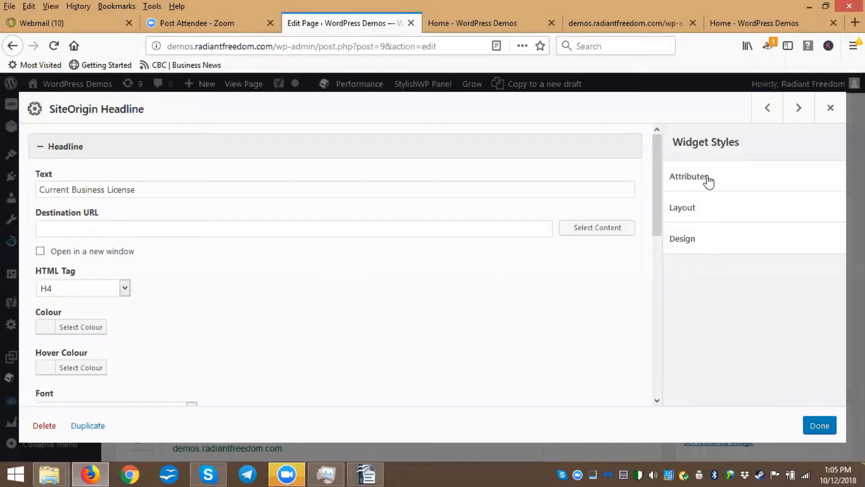
click(685, 241)
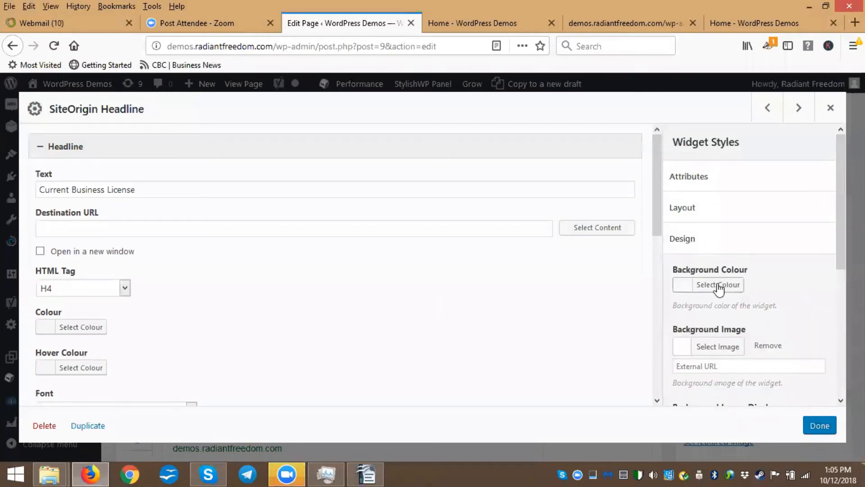
scroll(734, 286, down, 2)
scroll(734, 286, down, 5)
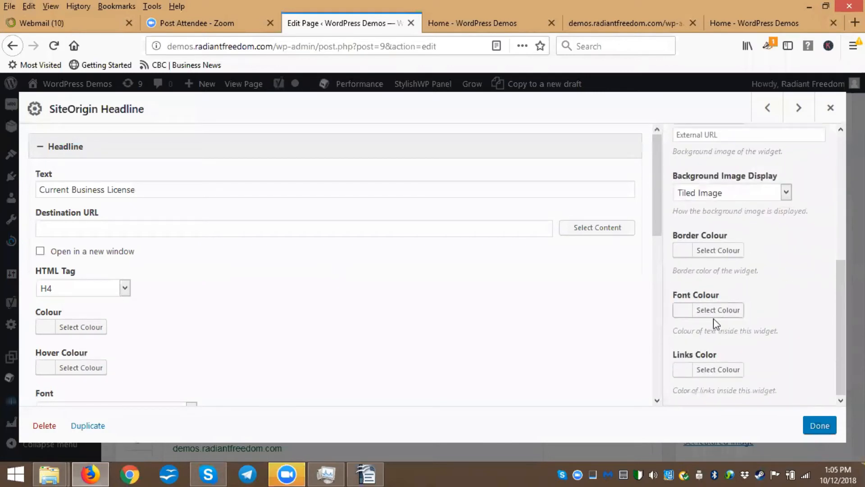
click(698, 315)
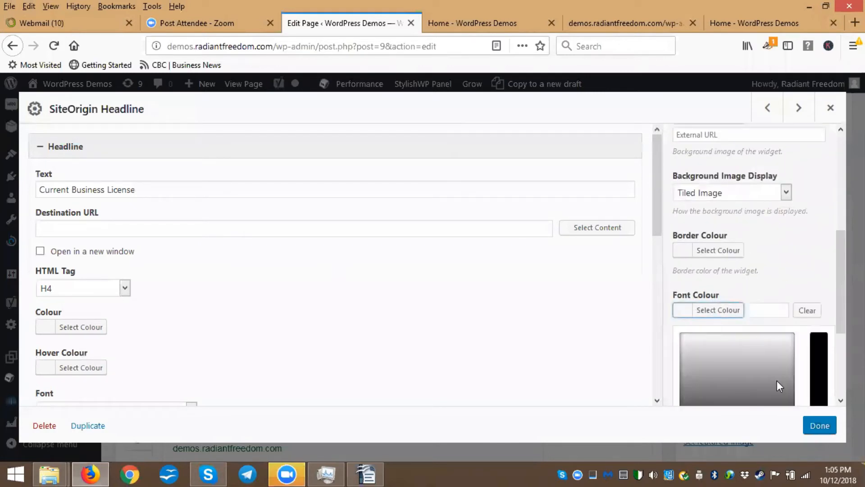
drag(790, 401, 801, 387)
scroll(792, 335, down, 1)
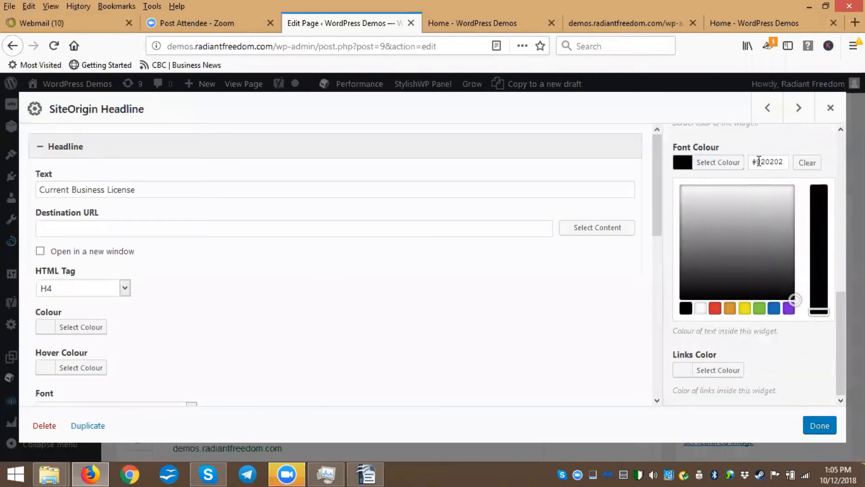
drag(756, 165, 801, 170)
text(000000)
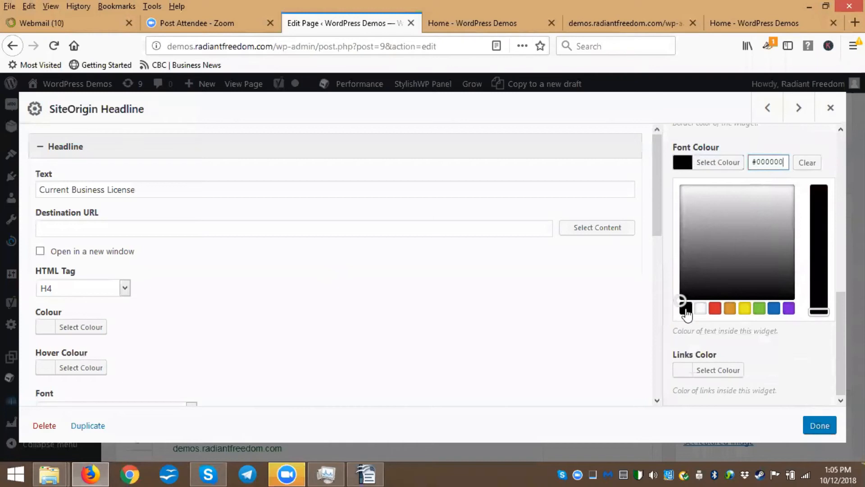
click(820, 425)
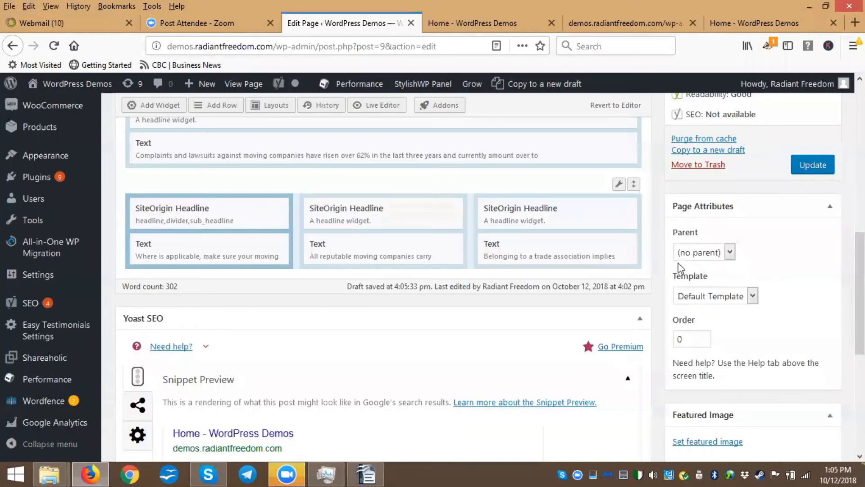
Set the font colour of the first column's Text widget to black, #000000
click(215, 251)
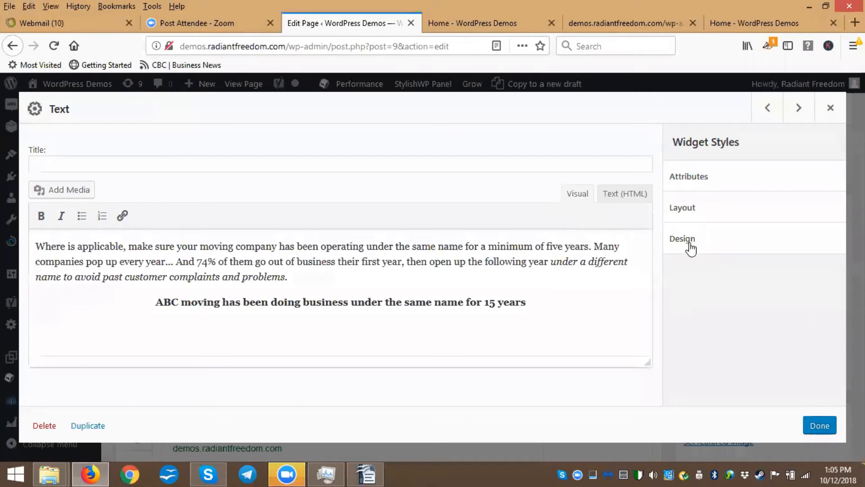
click(689, 243)
scroll(707, 250, down, 4)
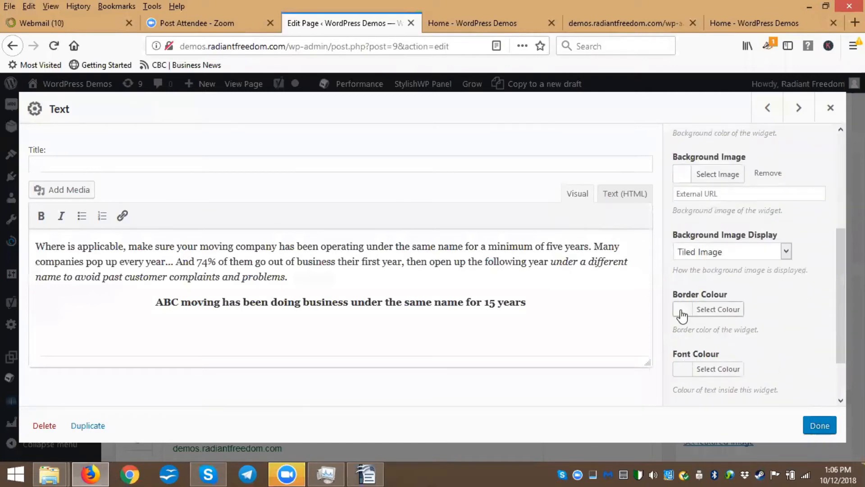
click(683, 370)
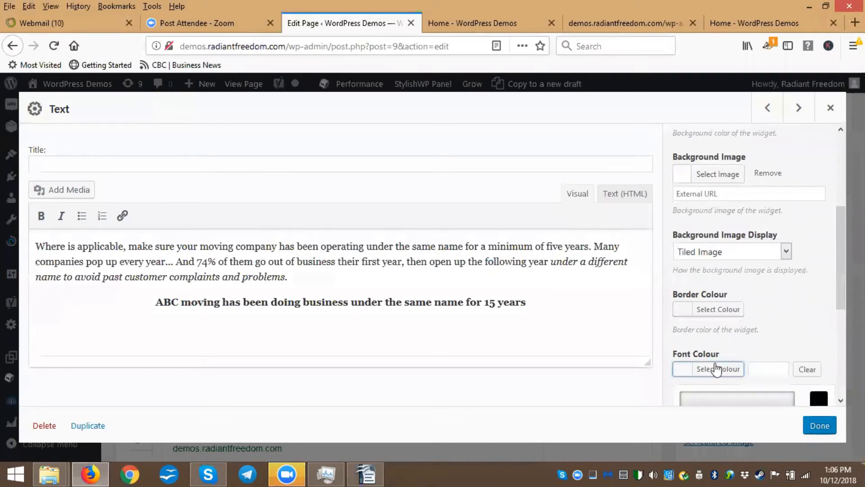
scroll(726, 324, down, 5)
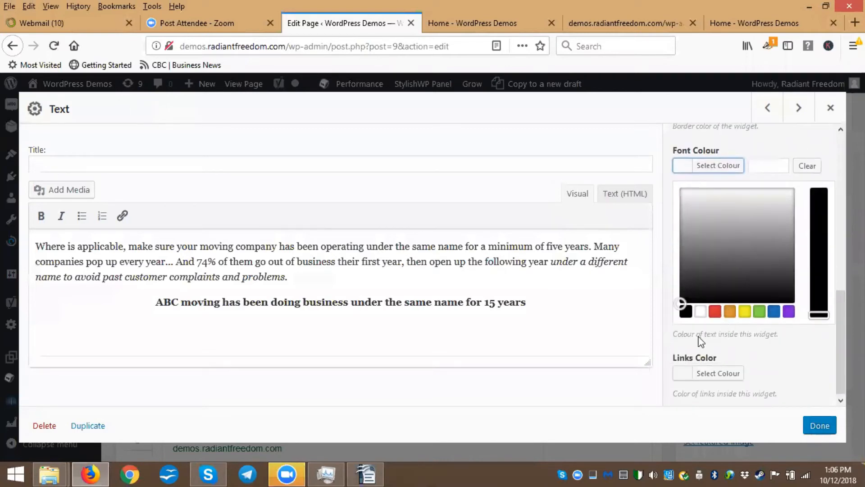
click(686, 309)
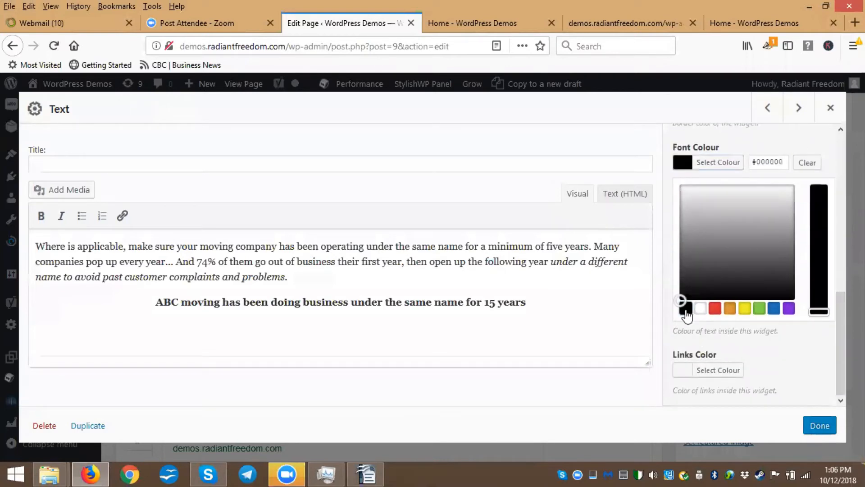
click(820, 426)
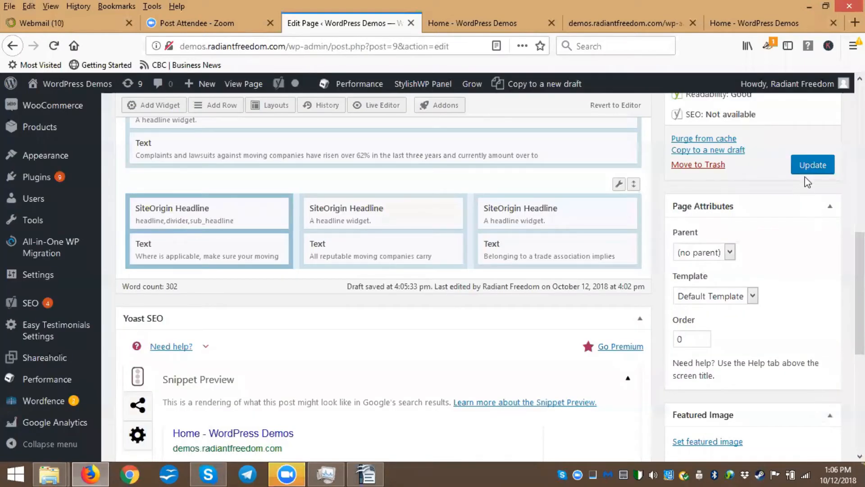
Update the page and examine the restyled three-column section on the previewed home page
click(814, 167)
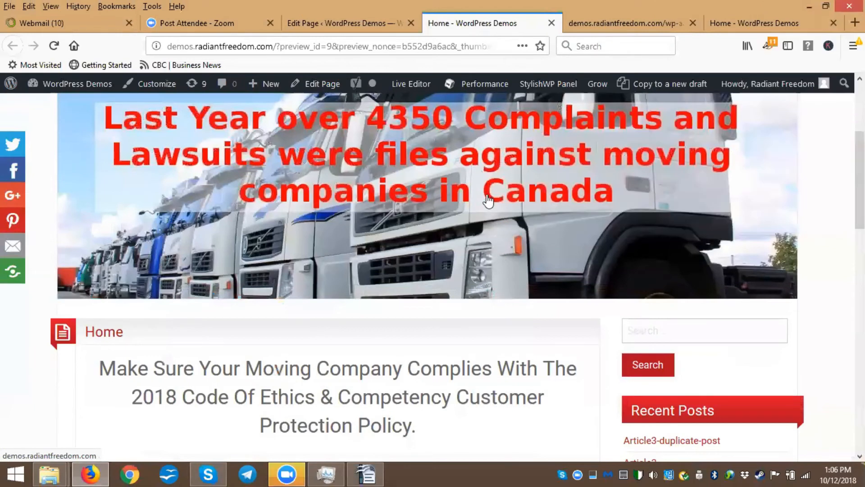
scroll(496, 185, down, 1)
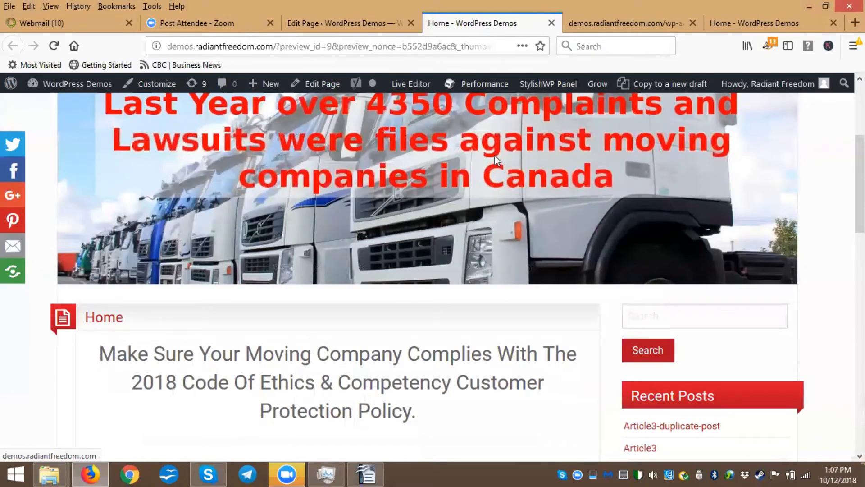
scroll(422, 178, down, 10)
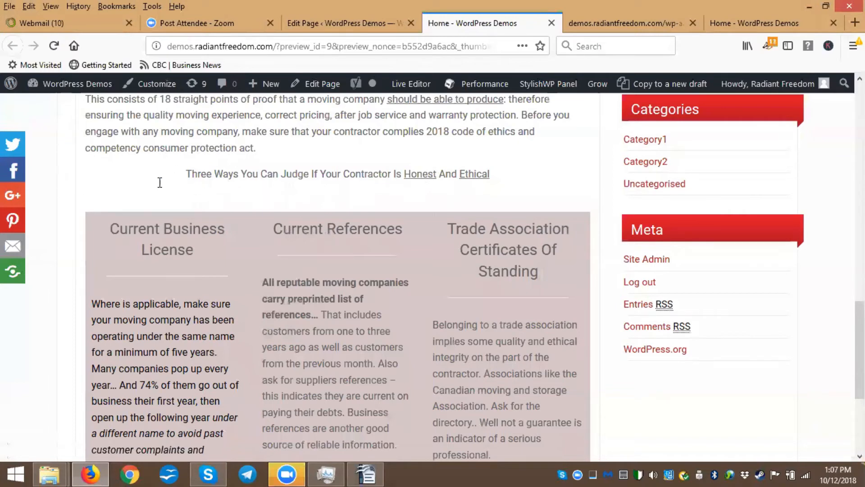
scroll(160, 182, down, 3)
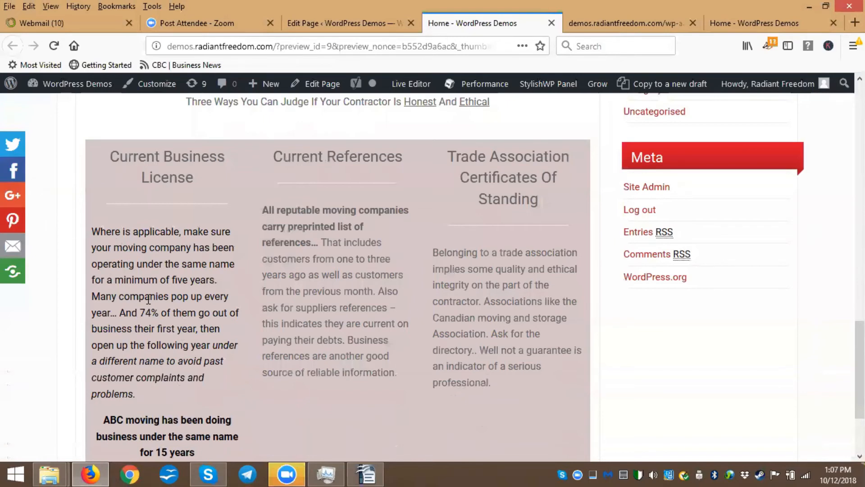
scroll(153, 300, down, 1)
scroll(184, 244, down, 1)
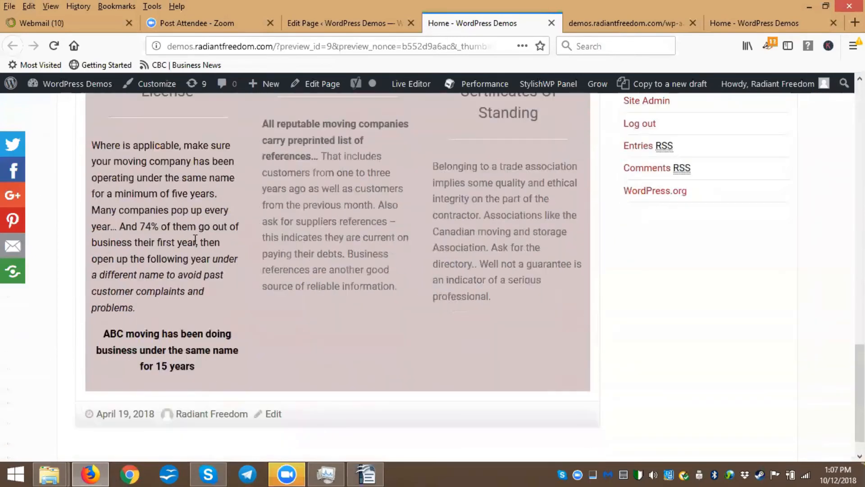
scroll(188, 228, up, 1)
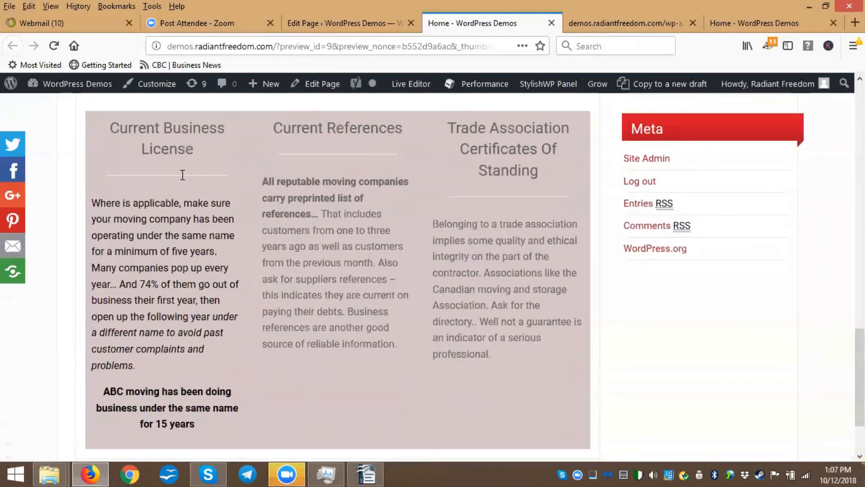
scroll(197, 176, up, 1)
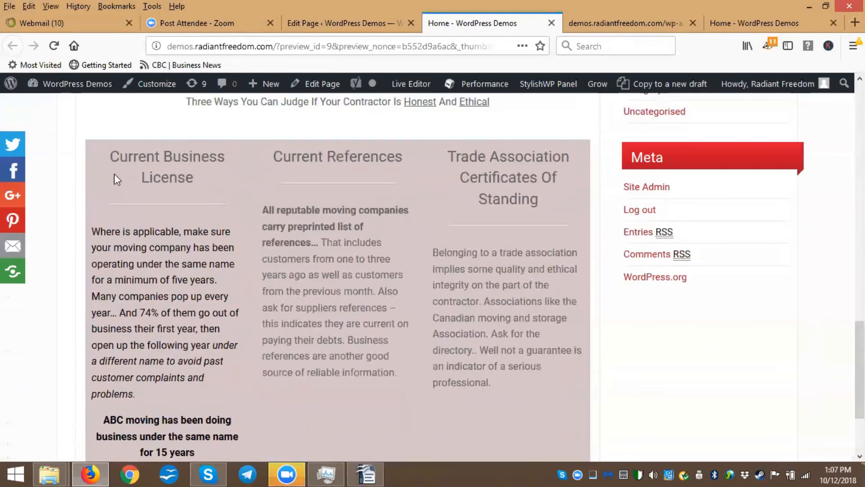
Open the first column headline widget's design settings in the page editor to review its font colour, then close it
click(331, 28)
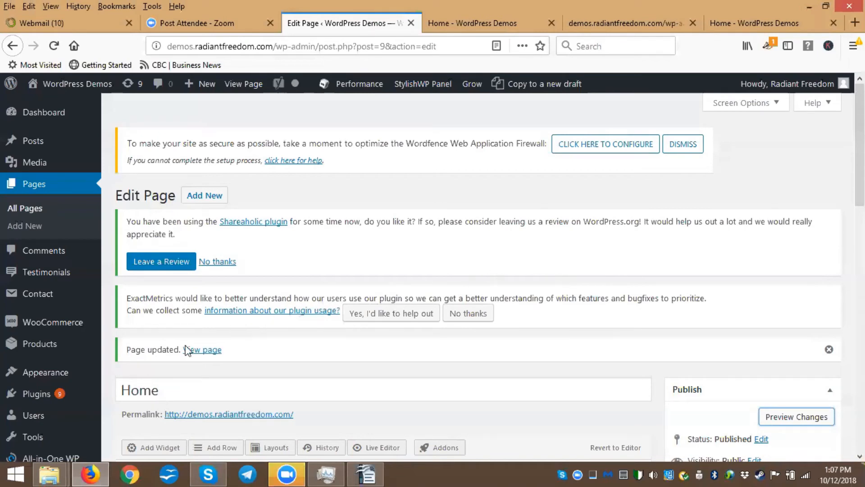
scroll(214, 389, down, 5)
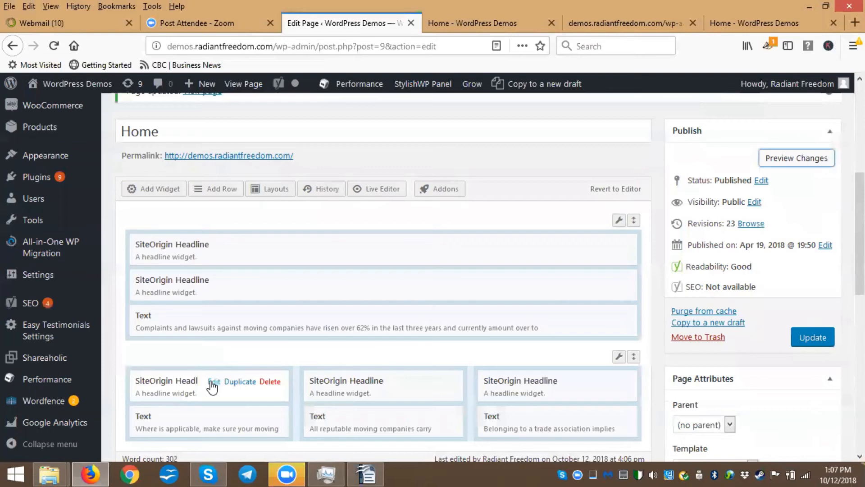
click(213, 382)
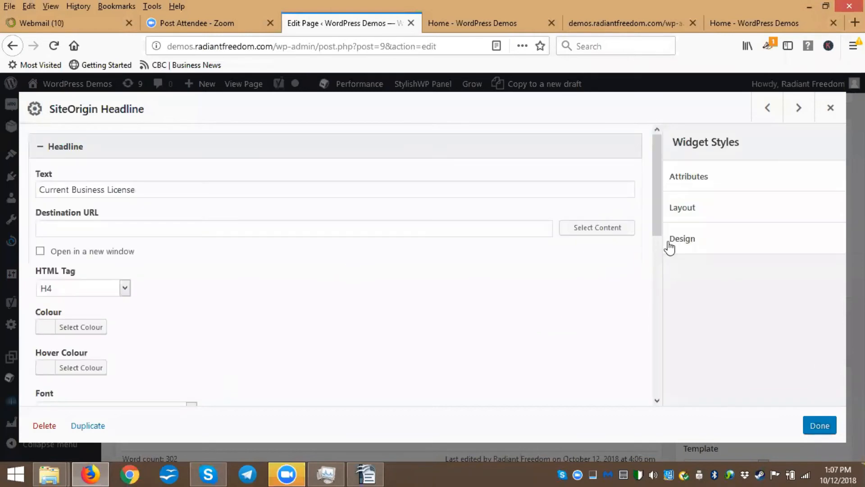
click(695, 243)
scroll(701, 243, down, 3)
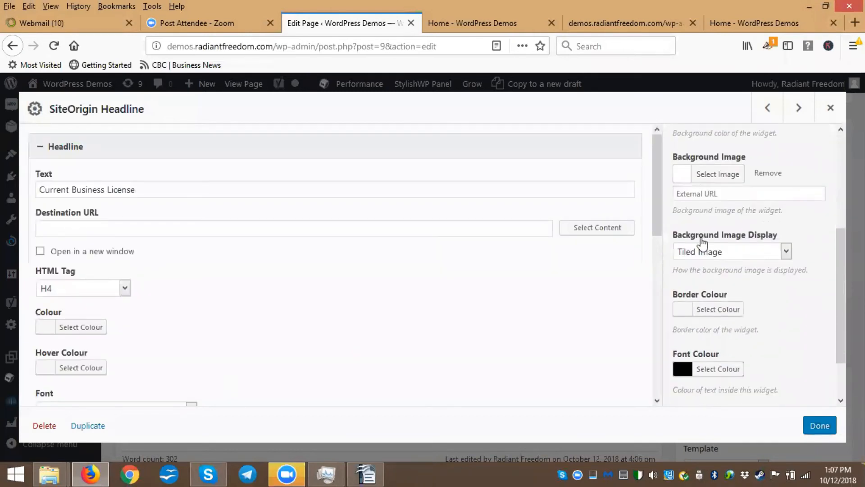
click(830, 107)
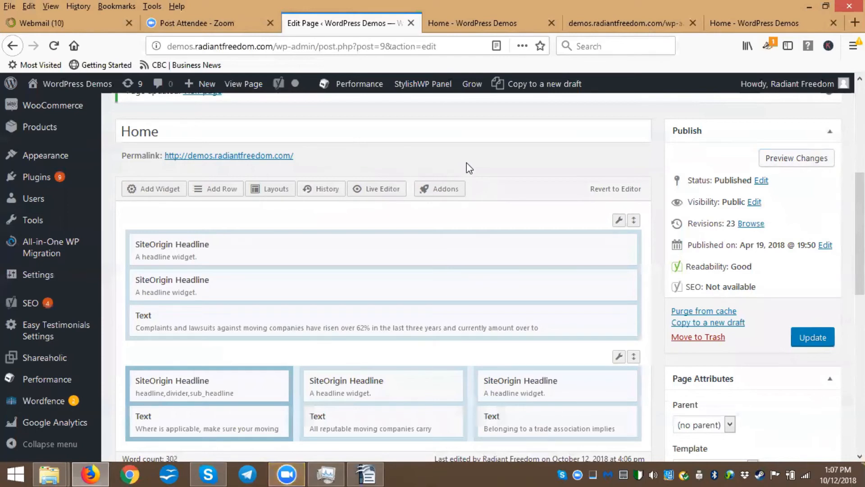
Switch to the preview tab and examine the text in the three columns by highlighting it
key(ctrl+Tab)
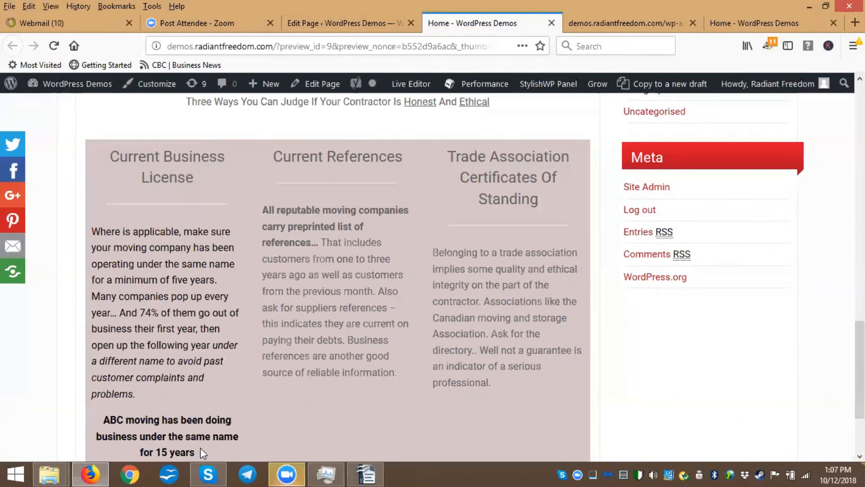
drag(200, 448, 291, 216)
drag(273, 154, 531, 319)
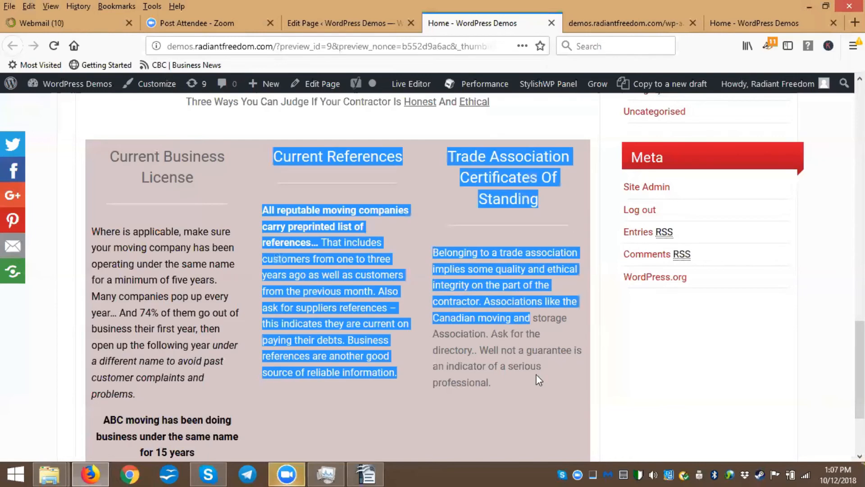
click(272, 158)
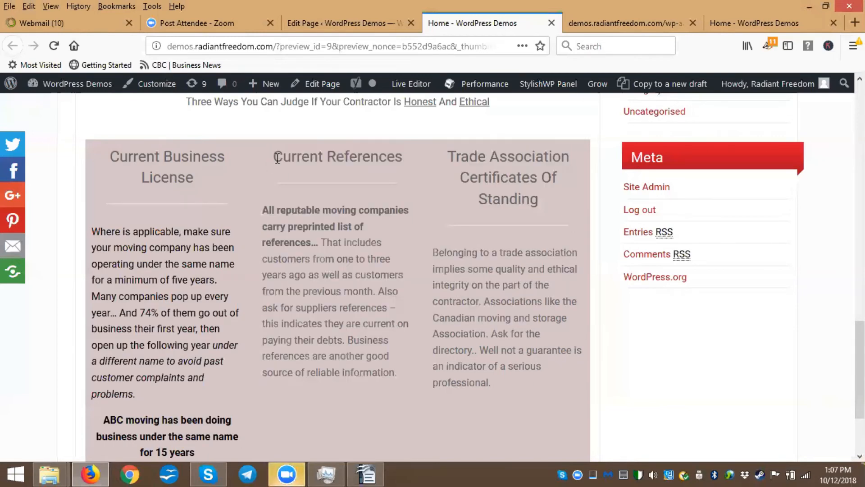
scroll(302, 186, down, 1)
scroll(363, 293, up, 1)
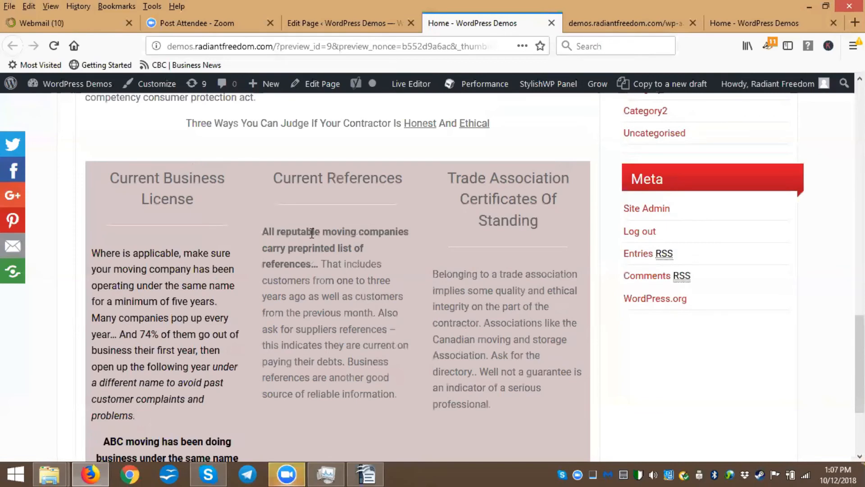
scroll(312, 233, down, 2)
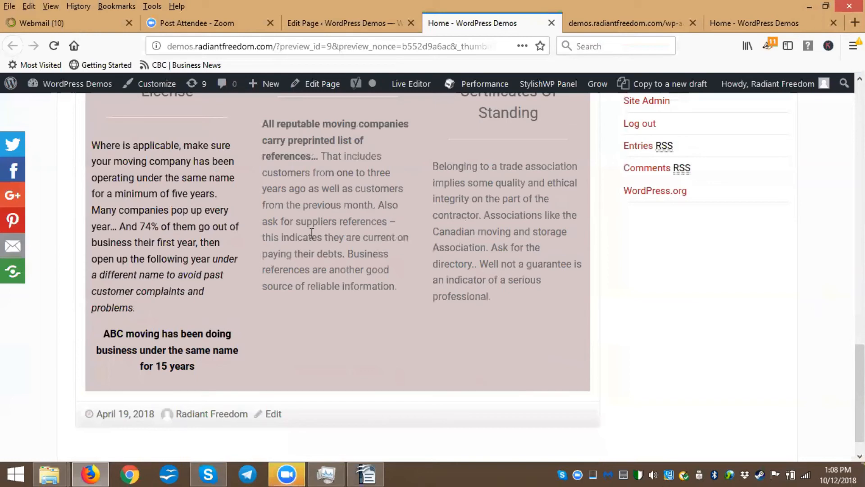
scroll(311, 233, up, 1)
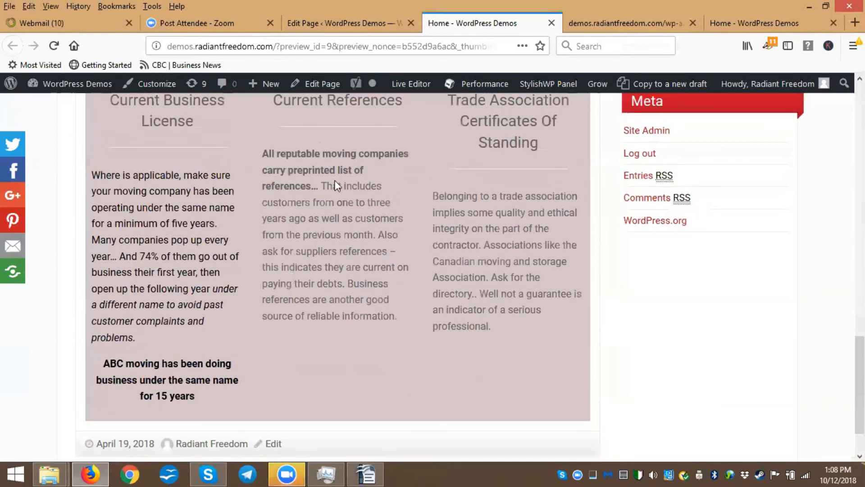
scroll(272, 284, up, 2)
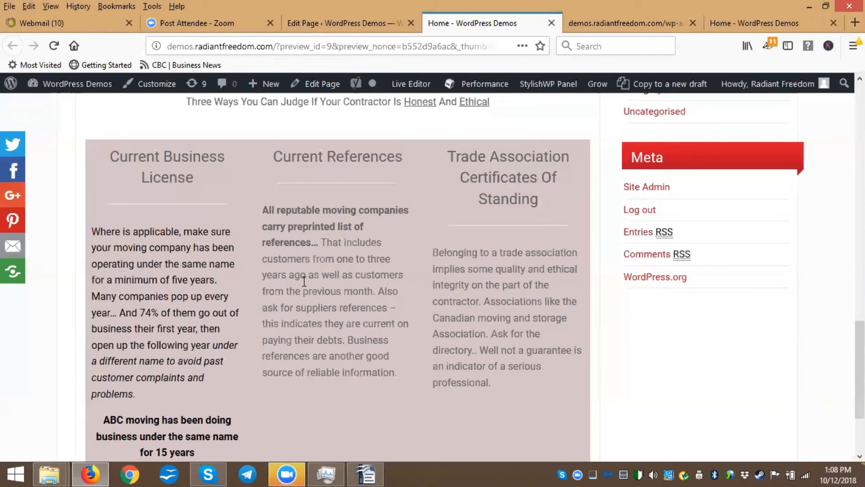
scroll(303, 277, up, 3)
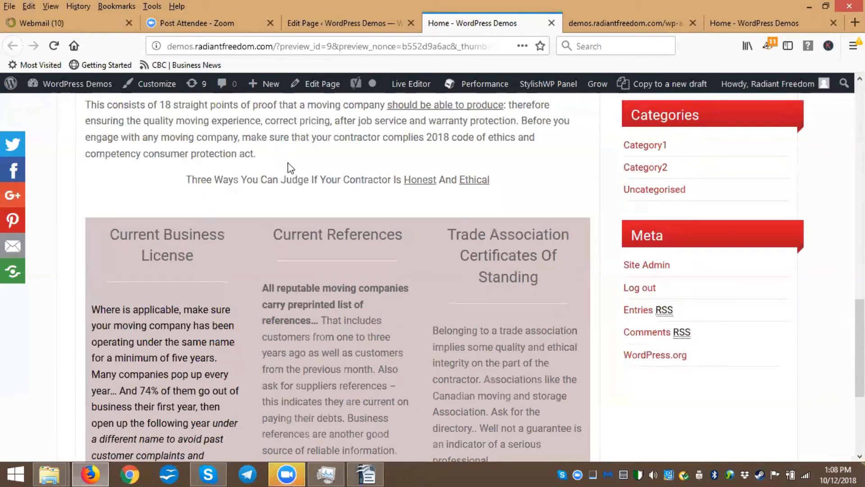
scroll(293, 169, down, 3)
scroll(293, 169, up, 1)
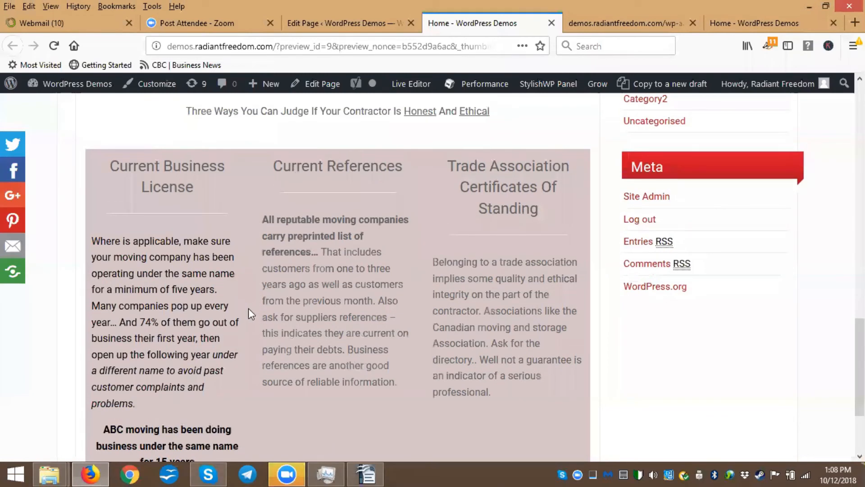
scroll(248, 308, down, 1)
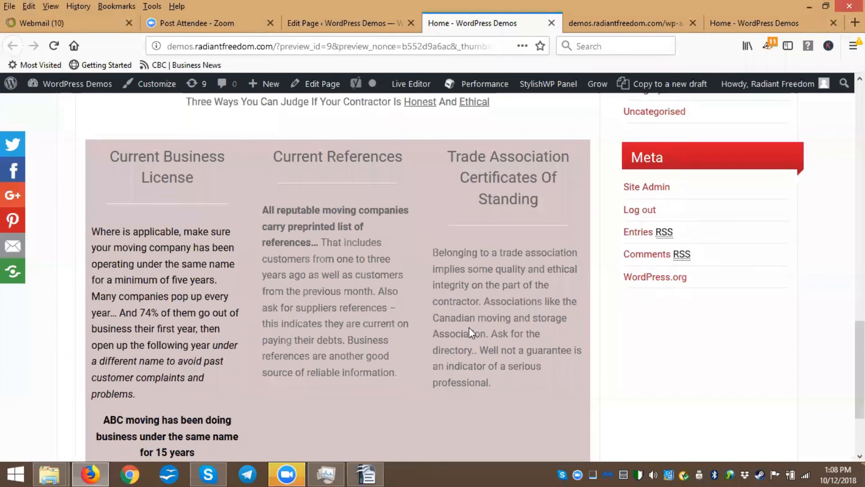
drag(438, 253, 534, 378)
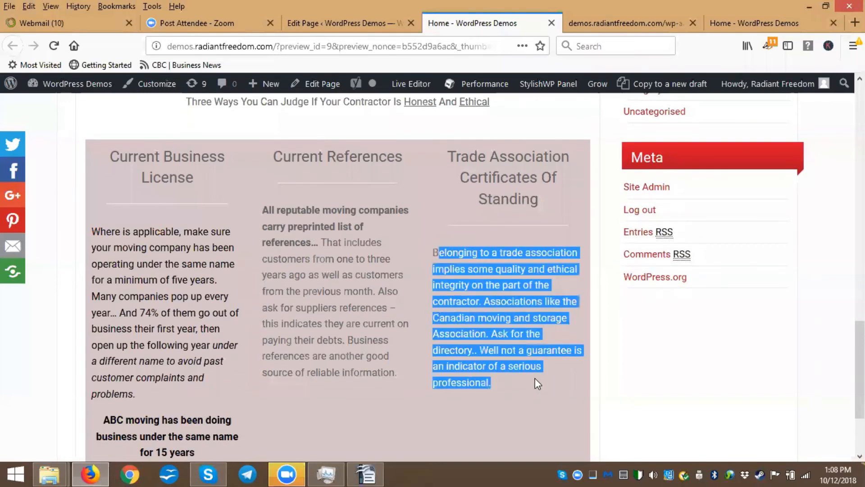
click(434, 256)
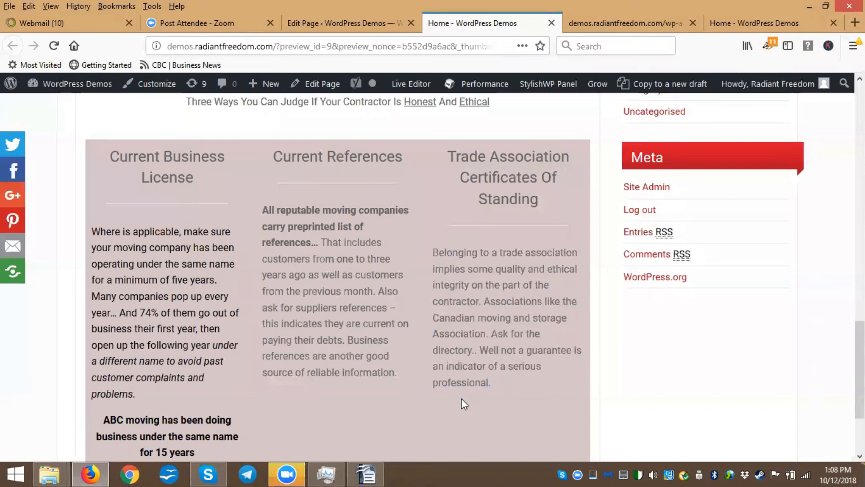
Scroll through the previewed home page from the three-column section up to the header banner
scroll(836, 176, down, 3)
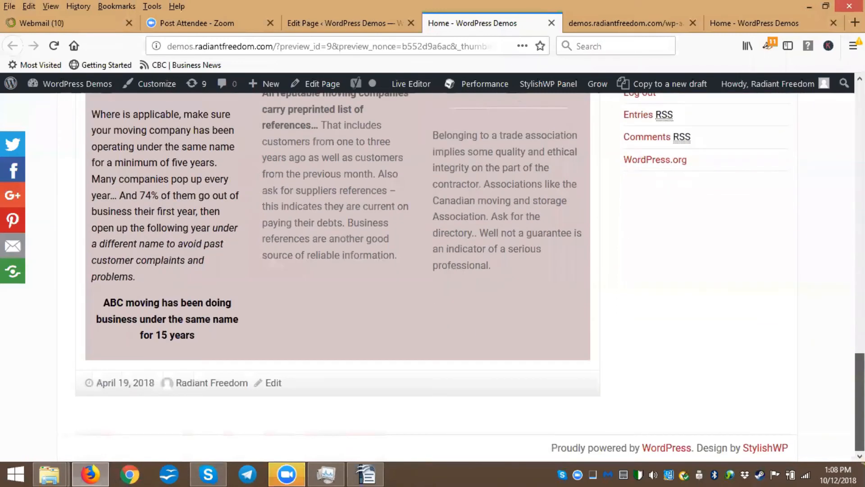
scroll(836, 176, up, 4)
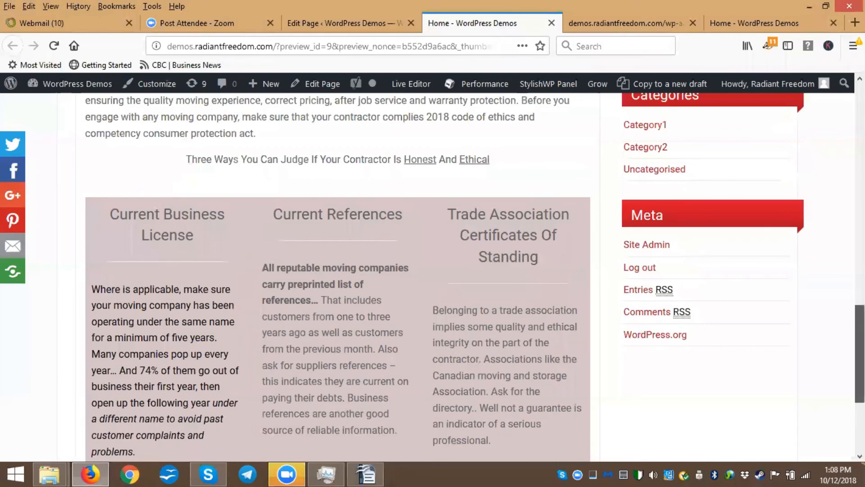
scroll(433, 277, up, 3)
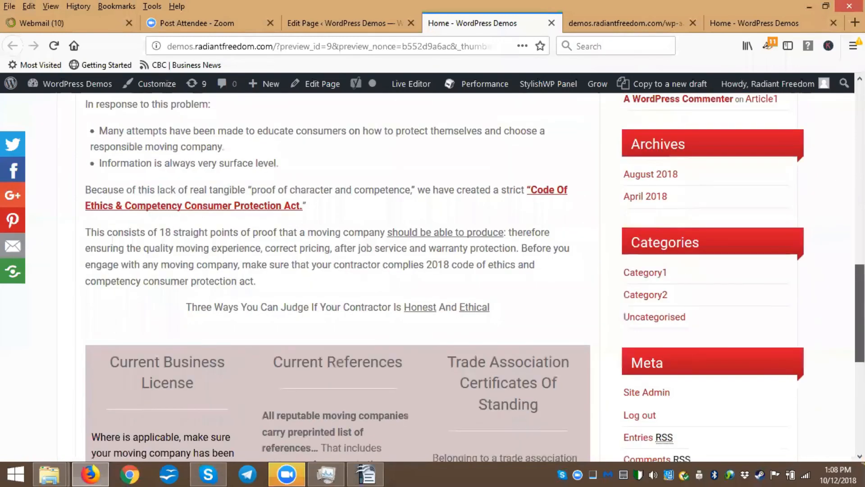
scroll(432, 277, down, 2)
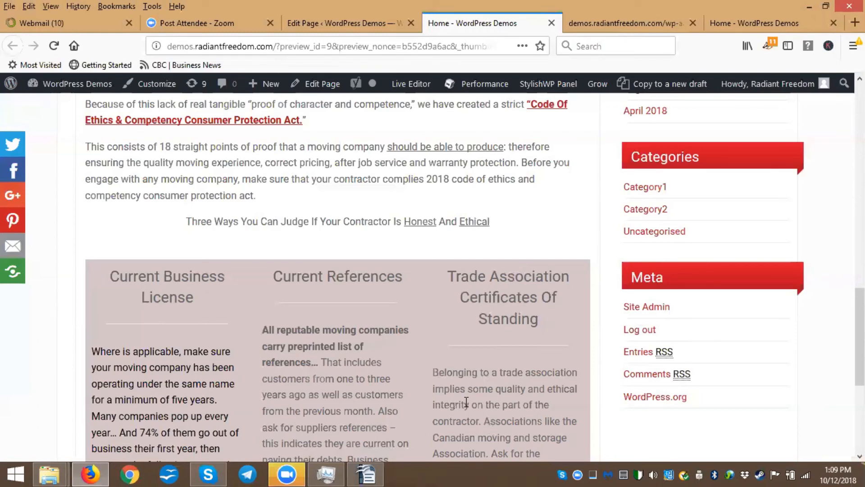
scroll(466, 403, up, 2)
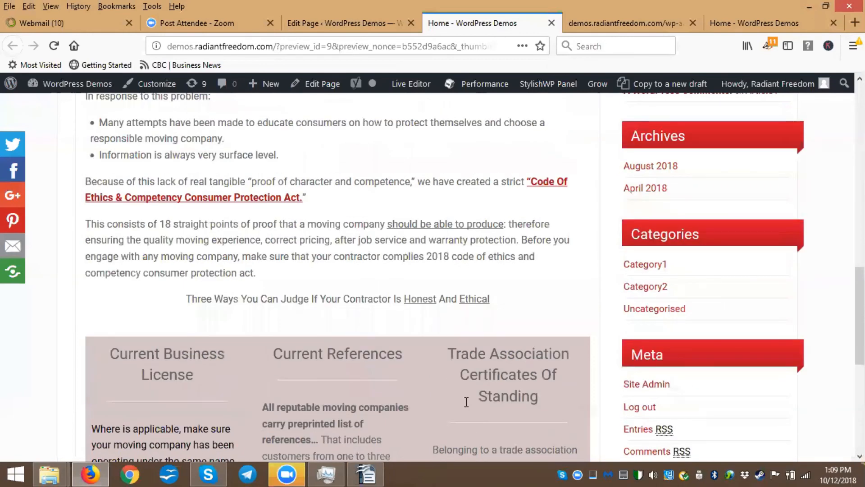
scroll(466, 402, down, 4)
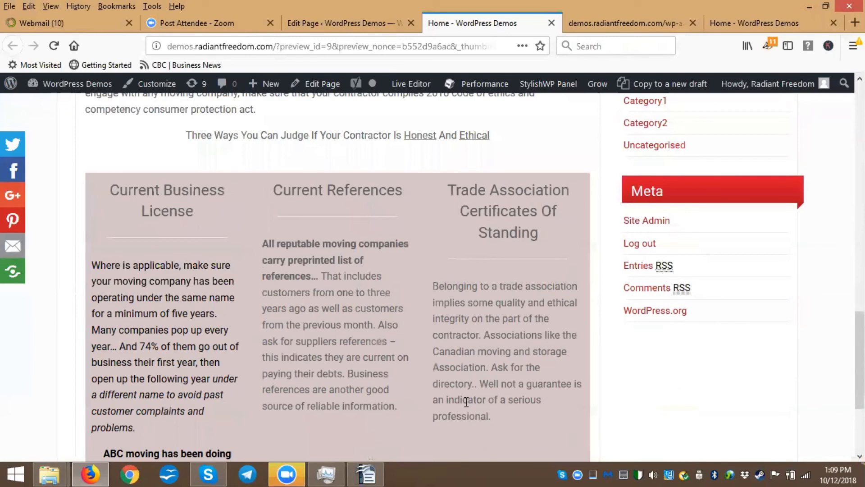
scroll(467, 402, up, 1)
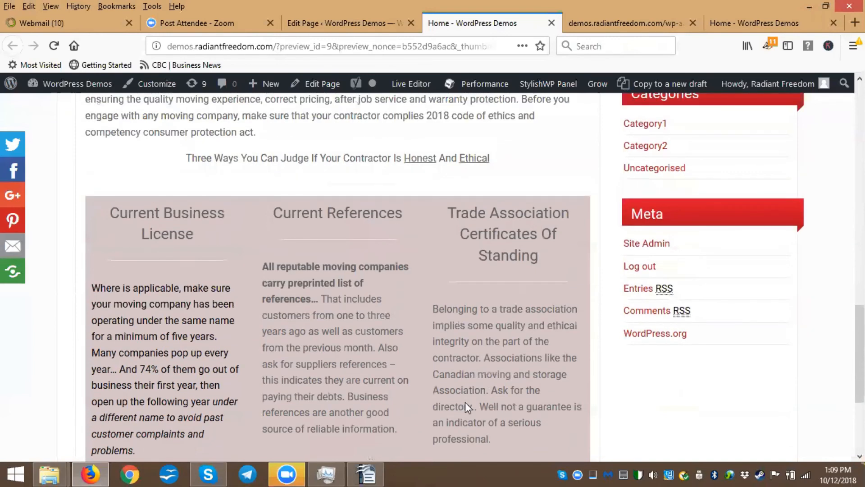
scroll(465, 402, up, 5)
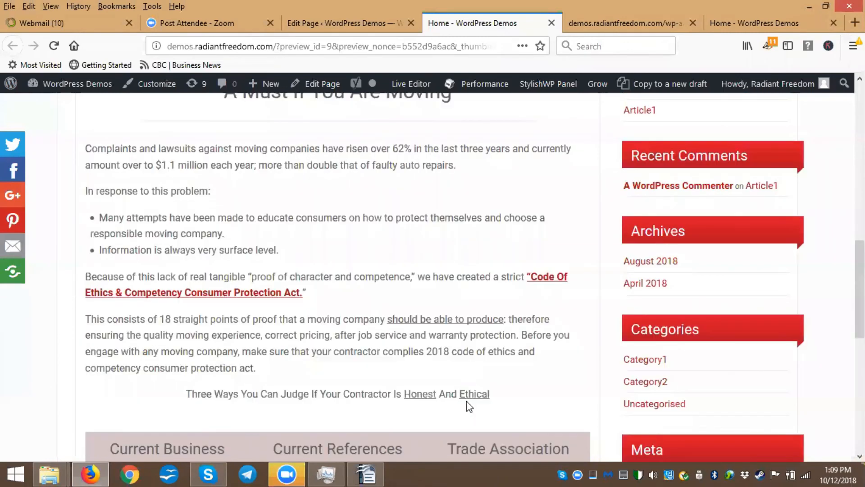
scroll(467, 401, up, 10)
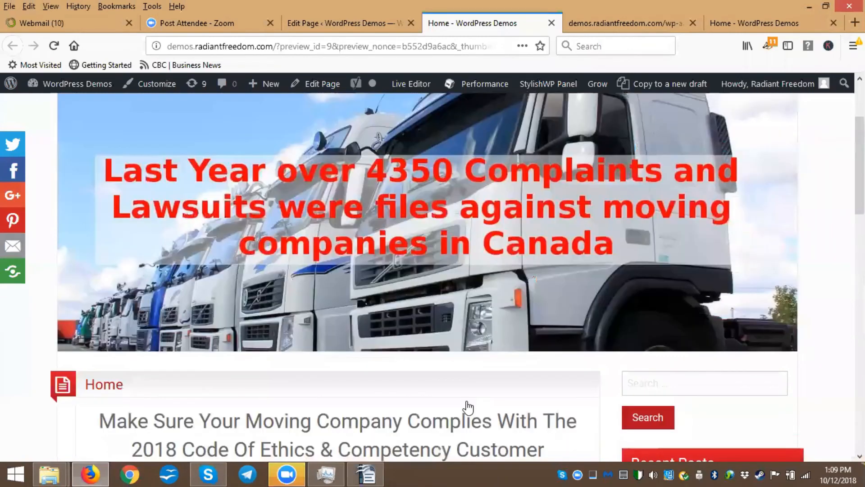
scroll(467, 401, down, 8)
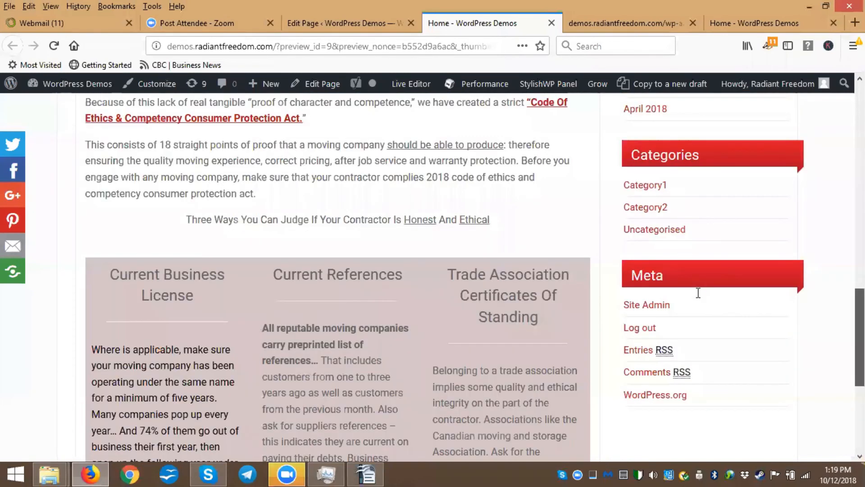
scroll(698, 293, up, 6)
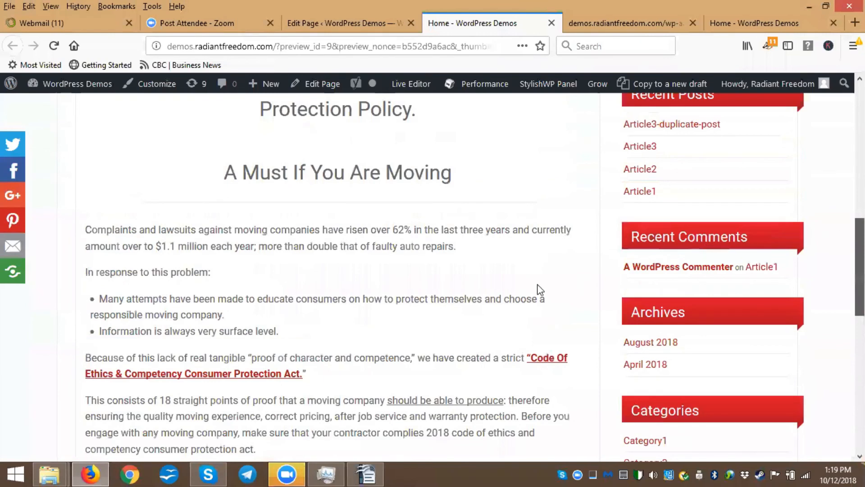
scroll(540, 290, up, 3)
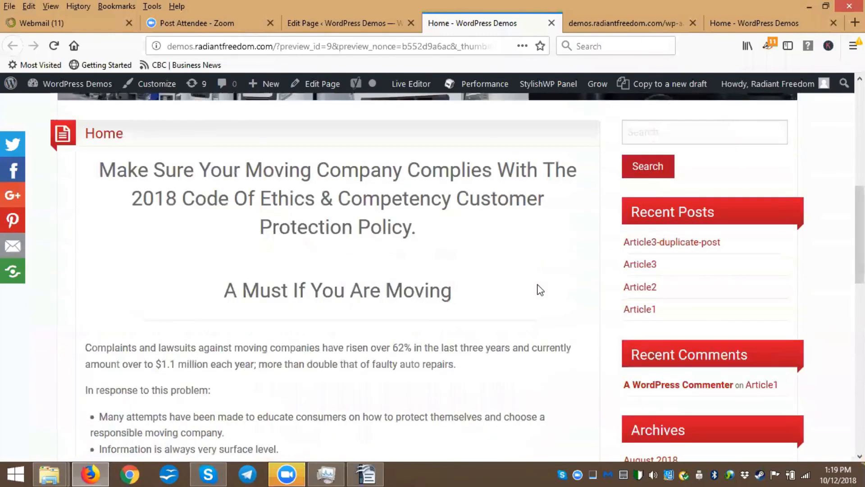